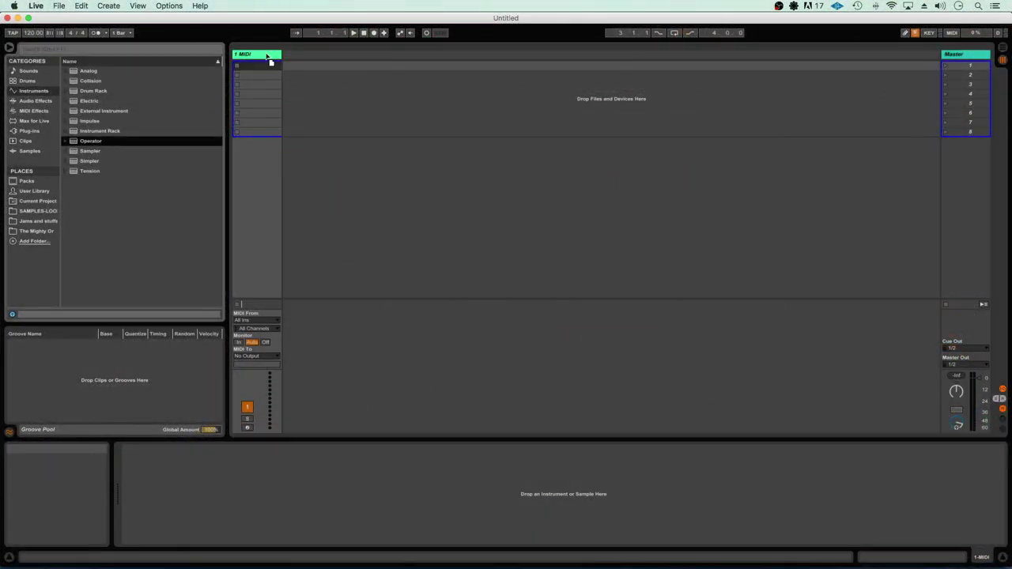
Step: Load Operator onto the MIDI track with oscillator A fixed at 111 Hz, and duplicate the track with the copy at 222 Hz
left_click_drag(267, 58, 269, 60)
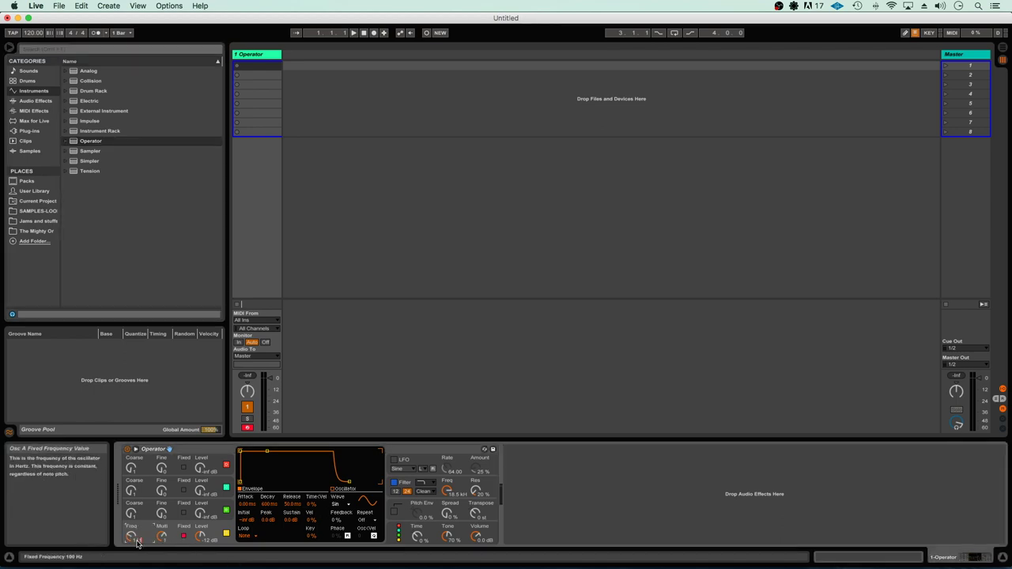
key("super+d")
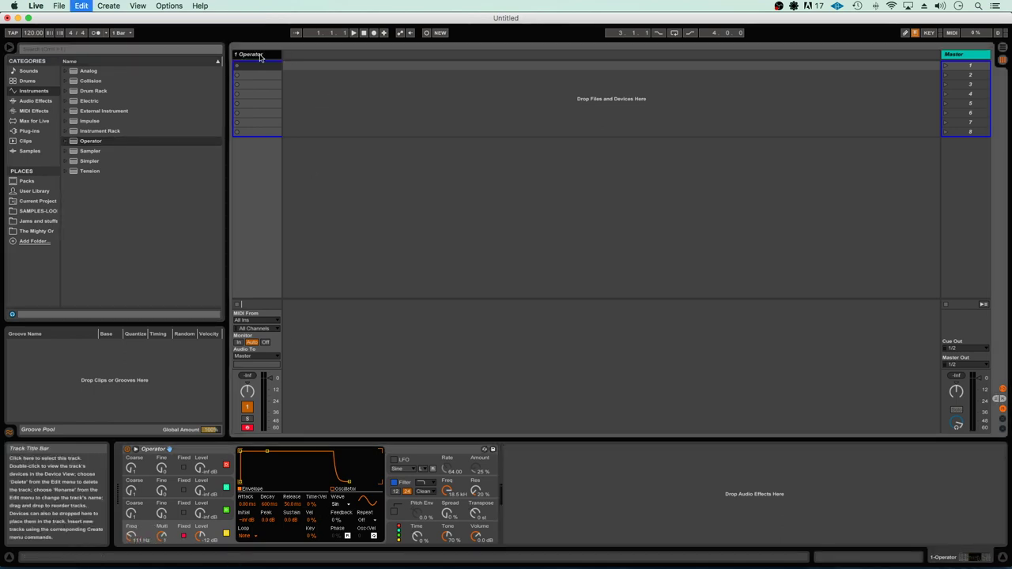
left_click(143, 541)
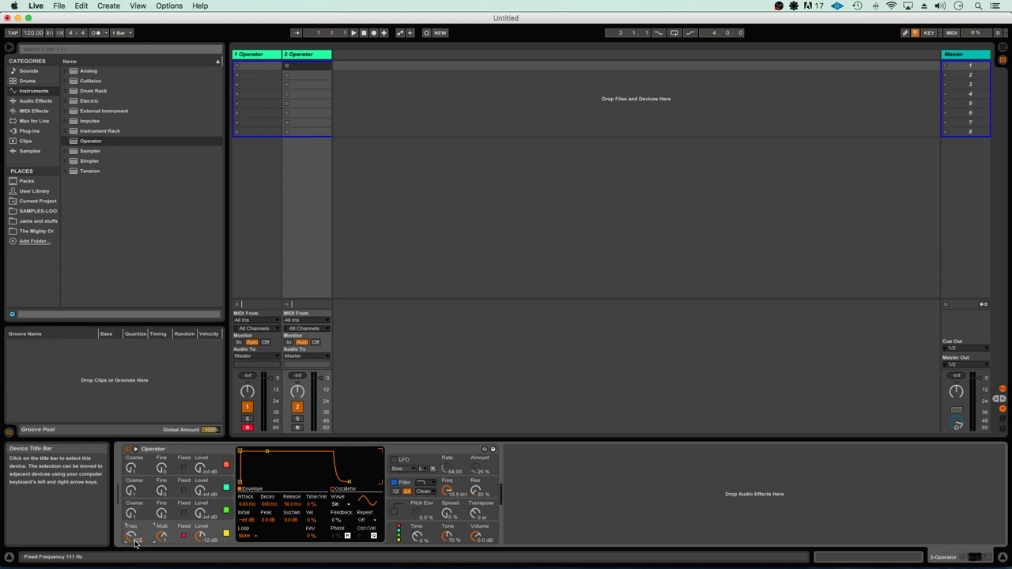
Step: Duplicate the 222 Hz track and set the copy's oscillator A fixed frequency to 333 Hz
key("super+d")
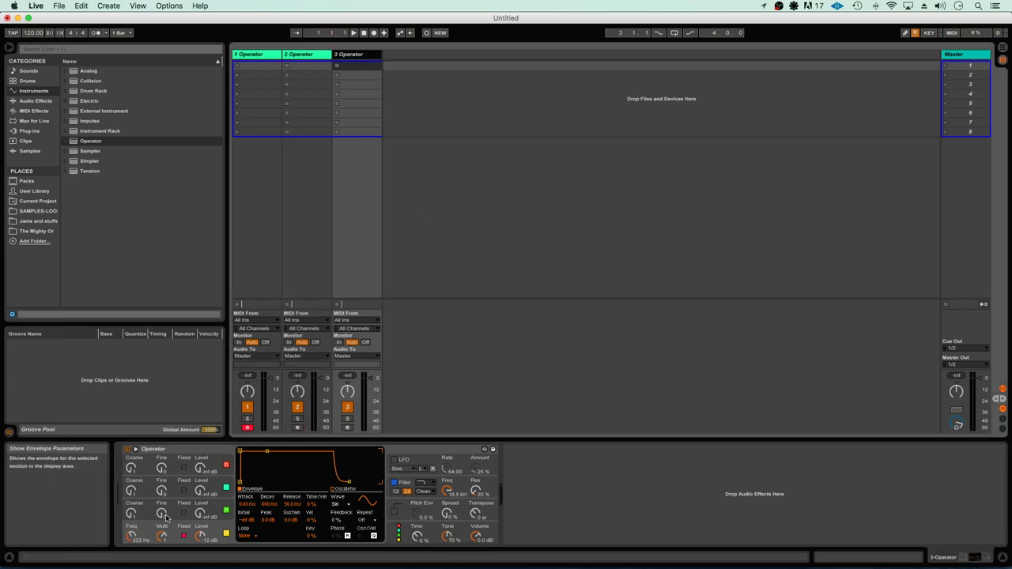
left_click(141, 542)
type("333")
key("Return")
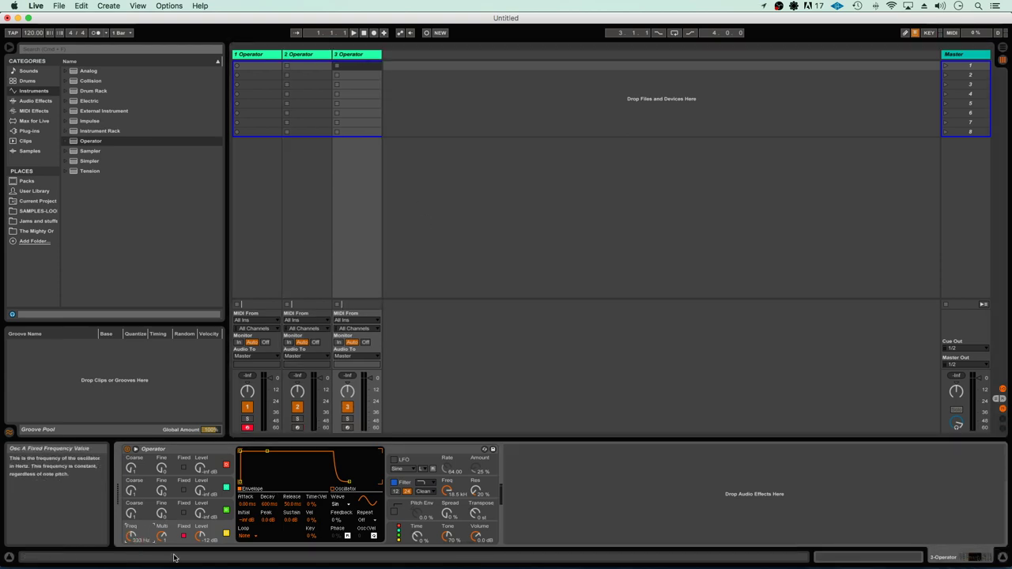
Step: Add two more Operator tracks by duplicating the newest one each time, with oscillator A fixed at 444 Hz and 555 Hz
left_click(365, 63)
key("super+d")
left_click(137, 542)
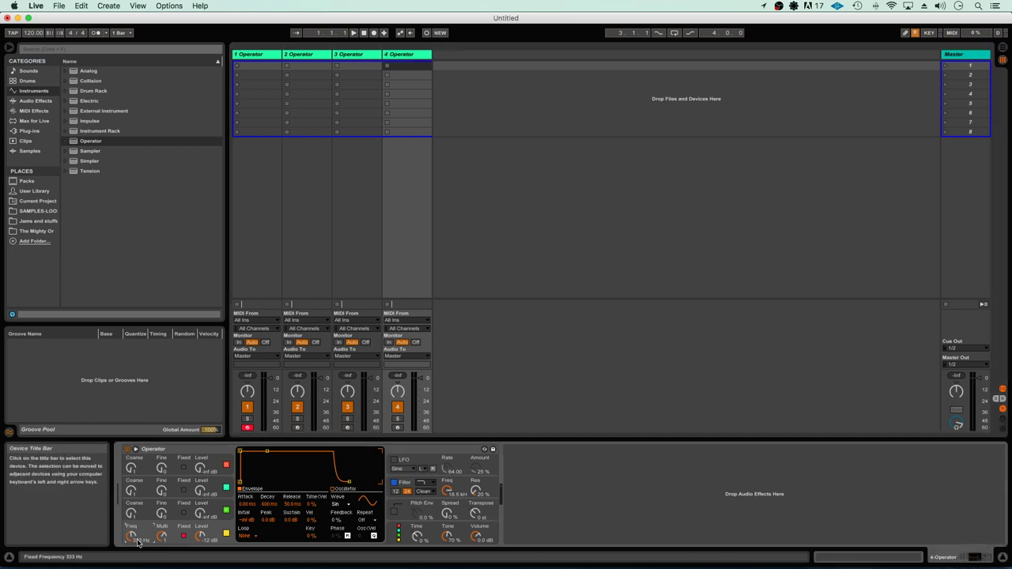
left_click(406, 68)
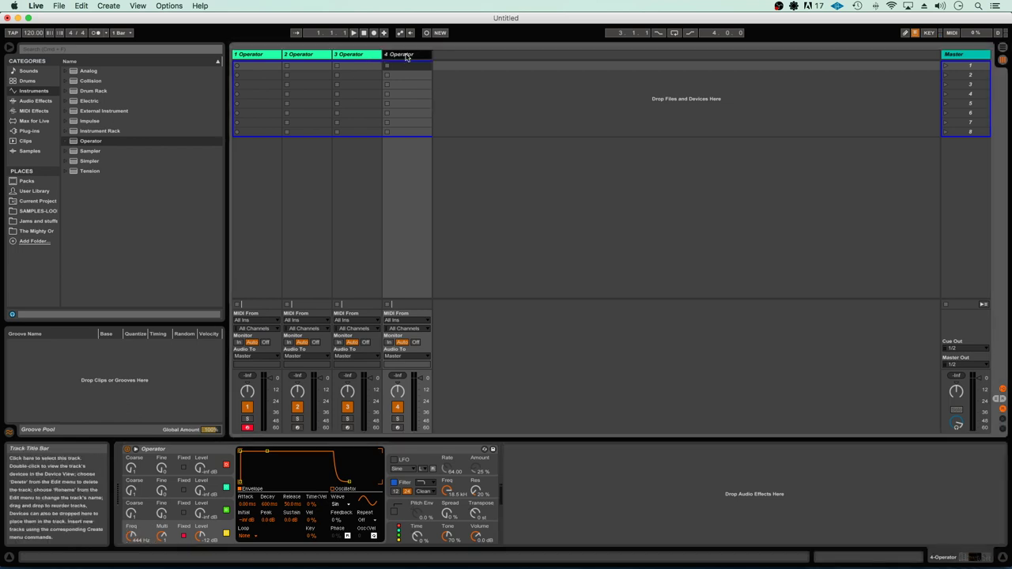
key("super+d")
left_click(138, 543)
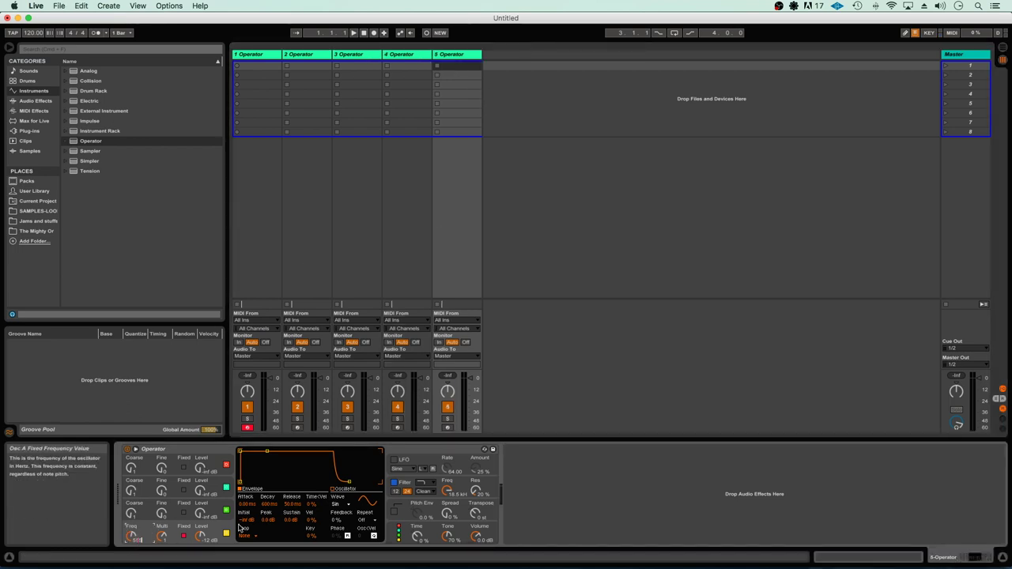
Step: Duplicate the last Operator track twice in succession, setting the copies' fixed frequencies to 666 Hz and 777 Hz
left_click(452, 56)
key("super+d")
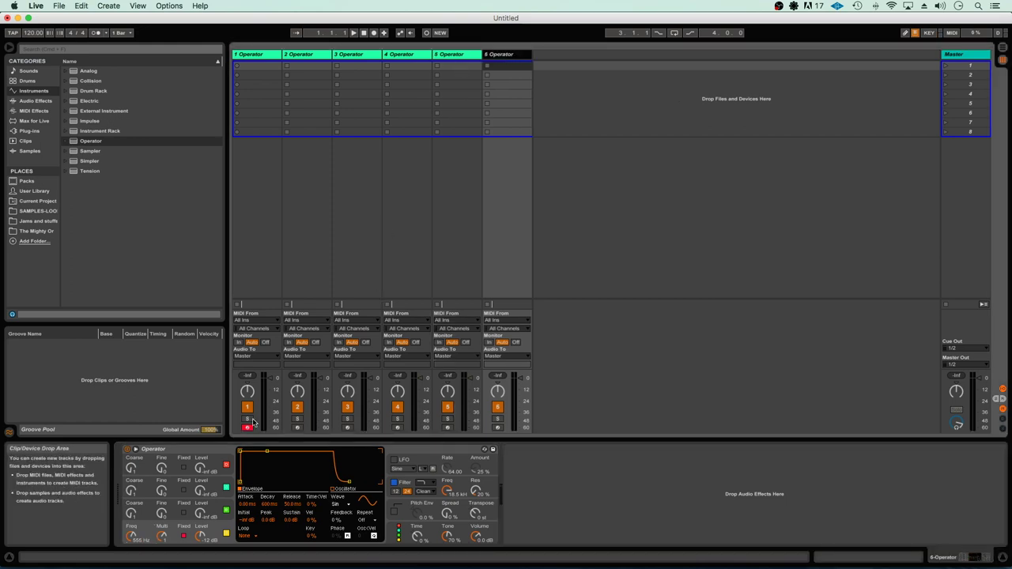
left_click(137, 544)
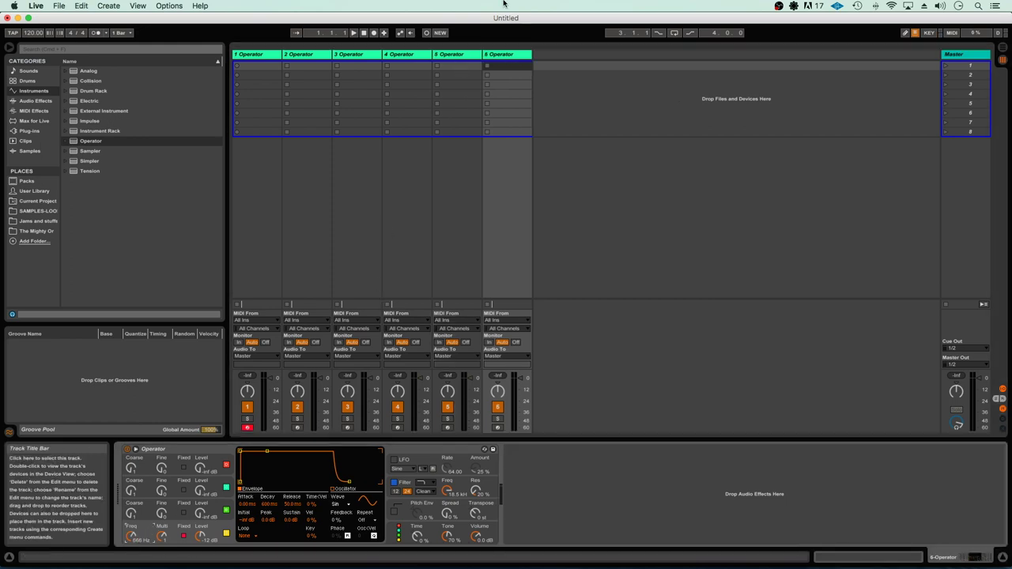
left_click(498, 55)
key("super+d")
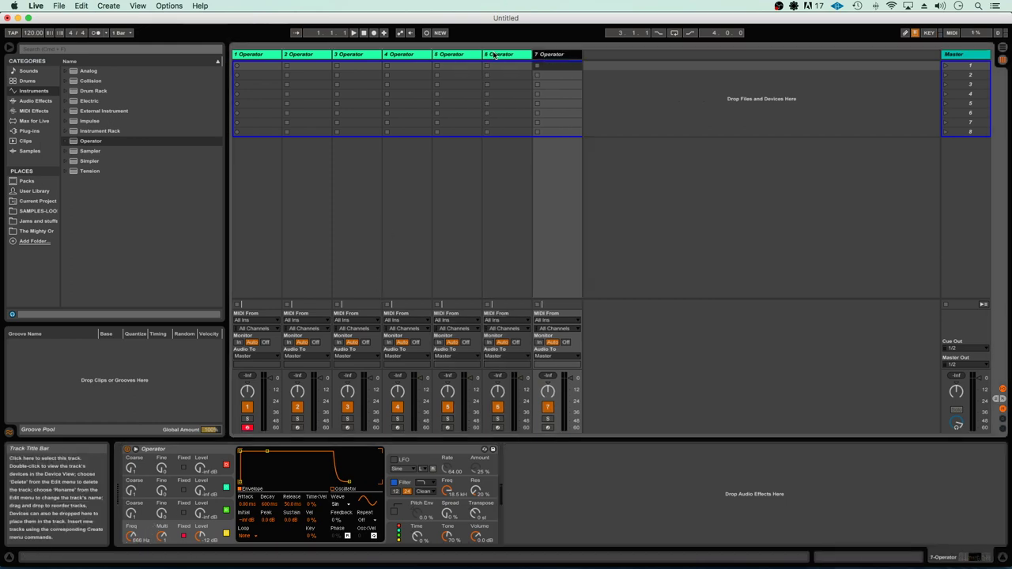
left_click(140, 544)
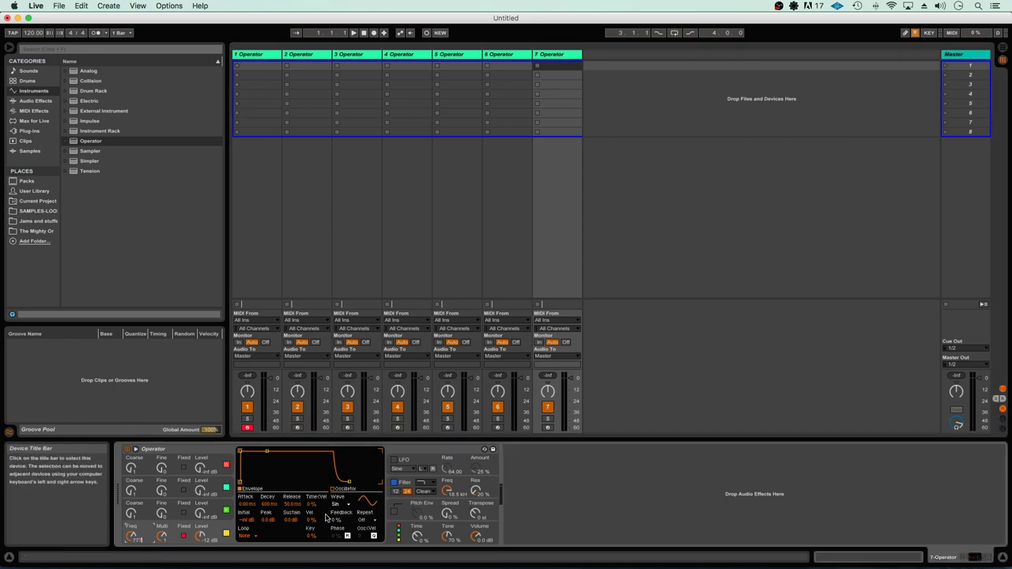
Step: Create the eighth and ninth Operator tracks by duplication, with oscillator A fixed at 888 Hz and 999 Hz
left_click(564, 55)
key("super+d")
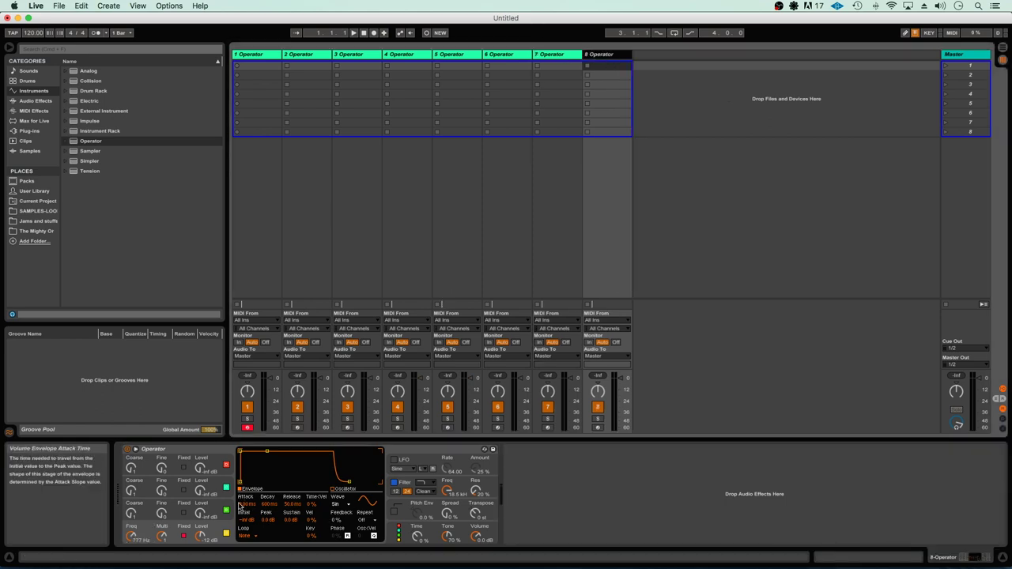
left_click(269, 500)
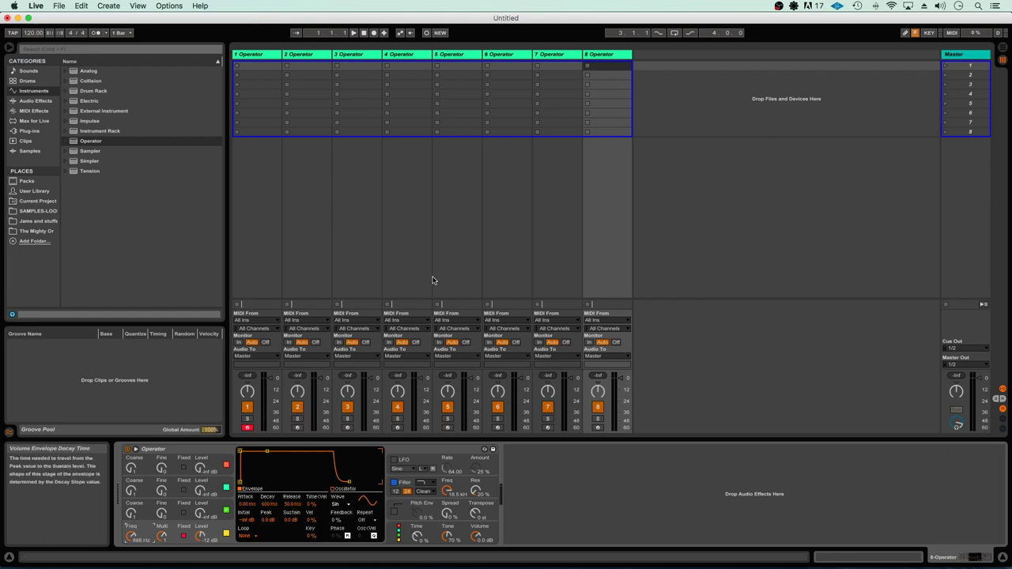
left_click(603, 54)
key("super+d")
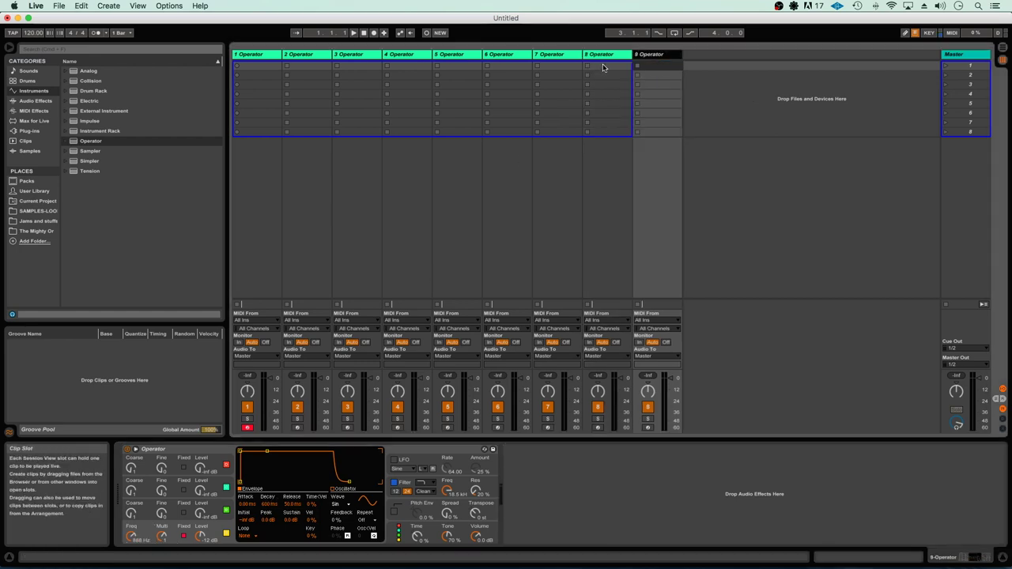
left_click(162, 532)
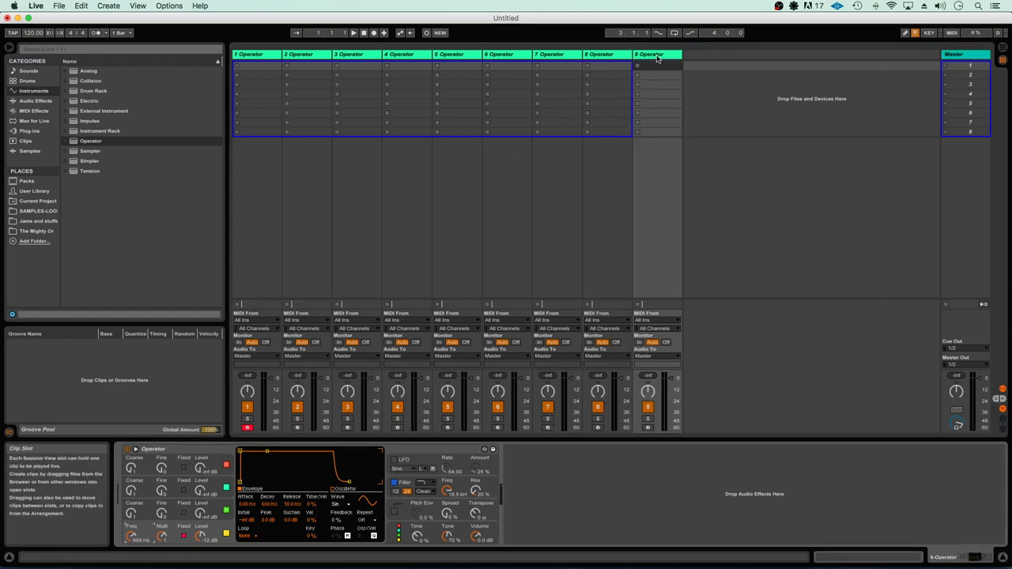
Step: Duplicate the 999 Hz track and set the copy's oscillator A fixed frequency to 1111 Hz
left_click(657, 54)
key("super+d")
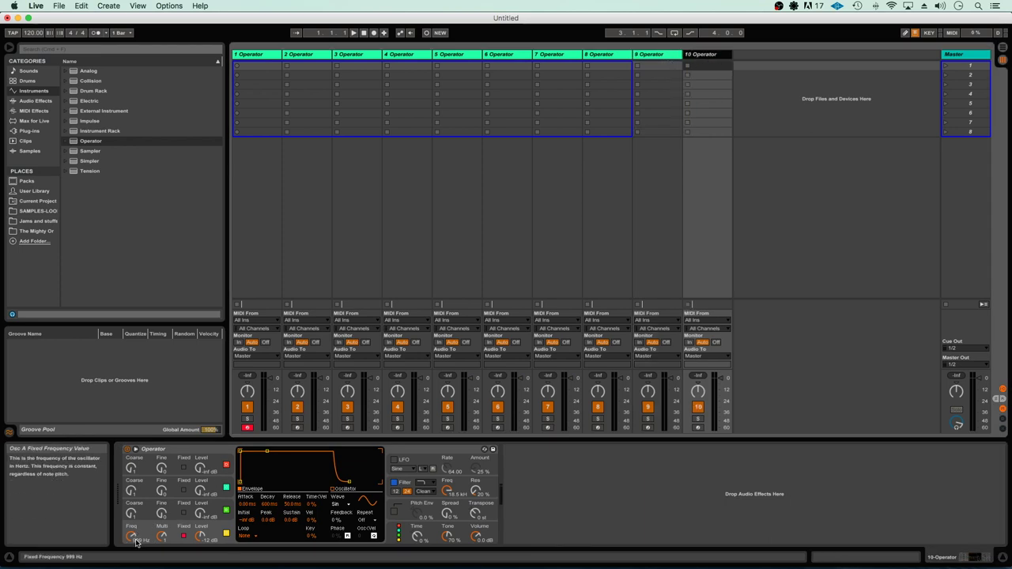
left_click(135, 541)
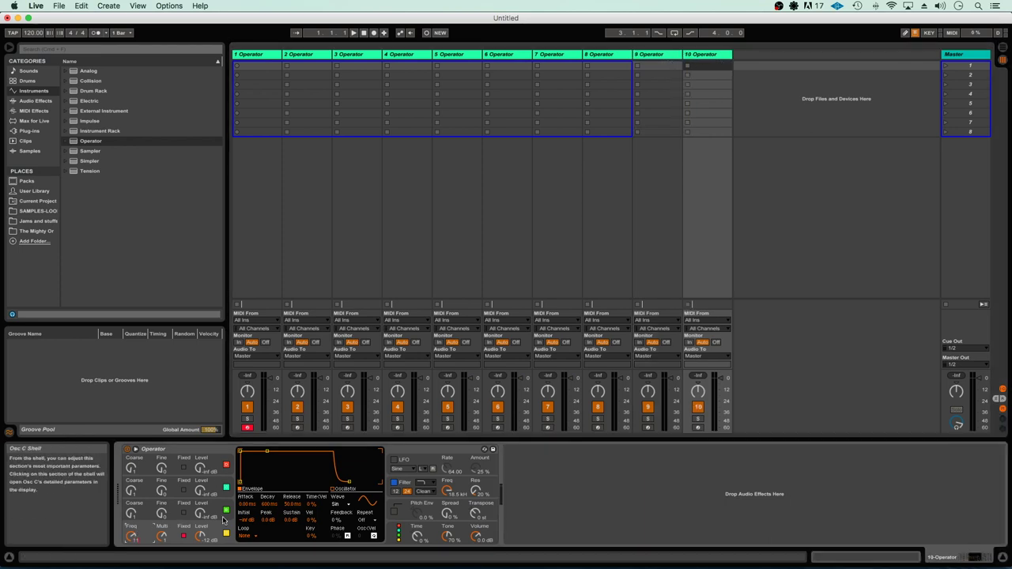
Step: Rename the ten tracks in order as 111, 222, 333, 444, 555, 666, 777, 888, 999 and 1111
left_click(254, 55)
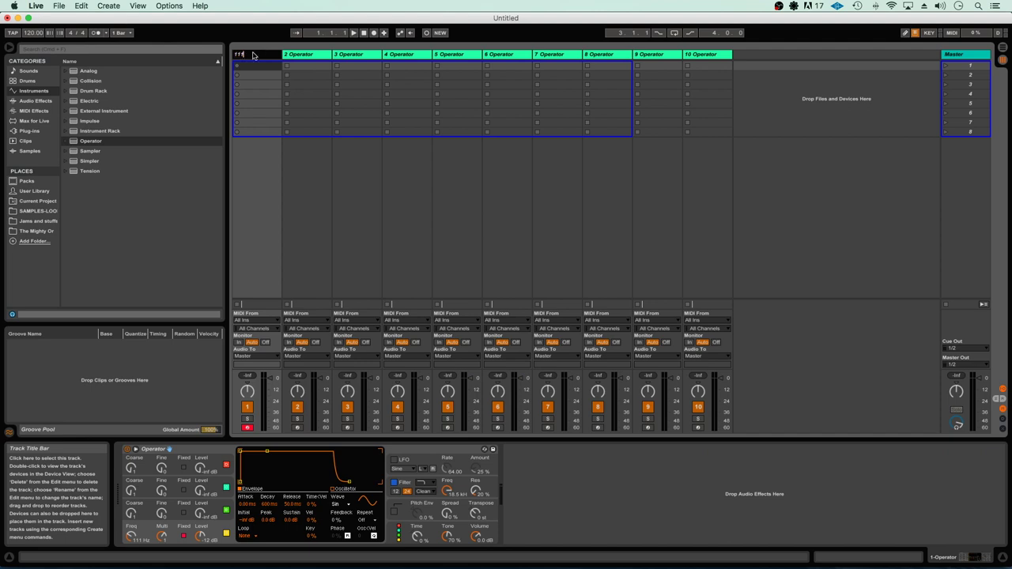
key("Tab")
type("222")
key("Tab")
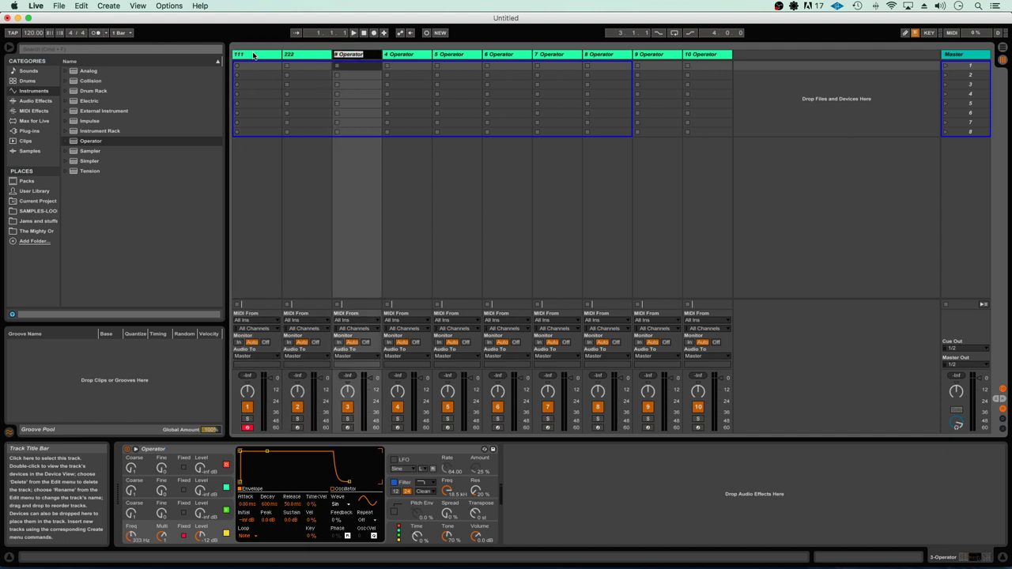
key("Tab")
type("444")
key("Tab")
type("555")
key("Tab")
type("666")
key("Tab")
type("777")
key("Tab")
type("888")
key("Tab")
type("999")
key("Tab")
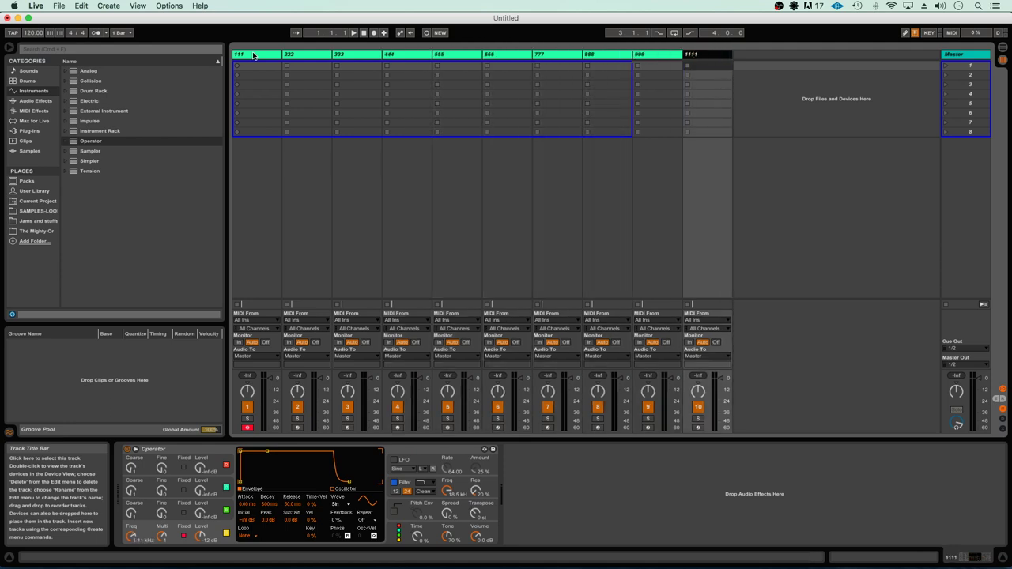
Step: Switch to Arrangement View, set the tempo to 60 BPM and fold all the tracks
key("Tab")
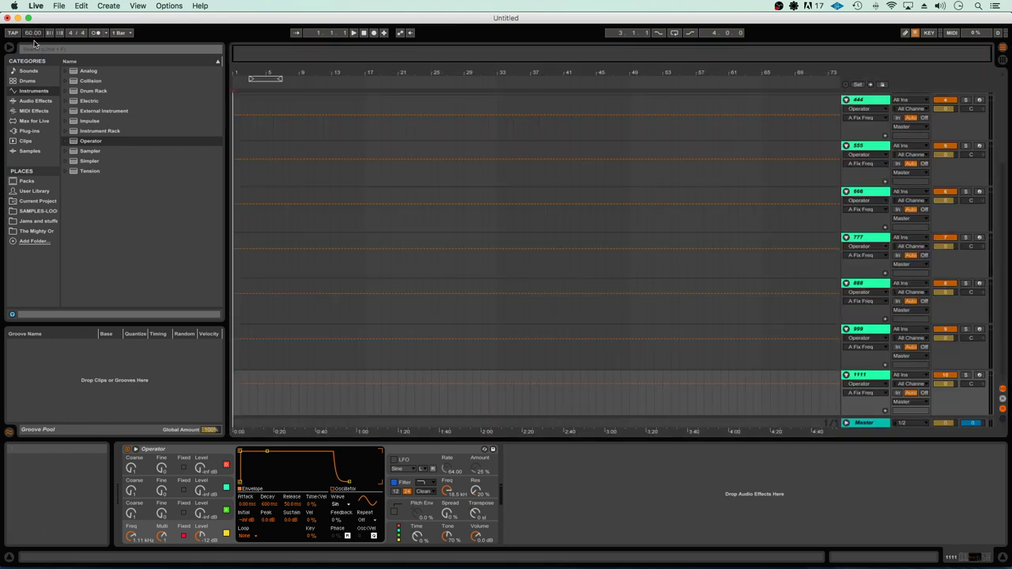
scroll(869, 131, "up", 3)
left_click(865, 99)
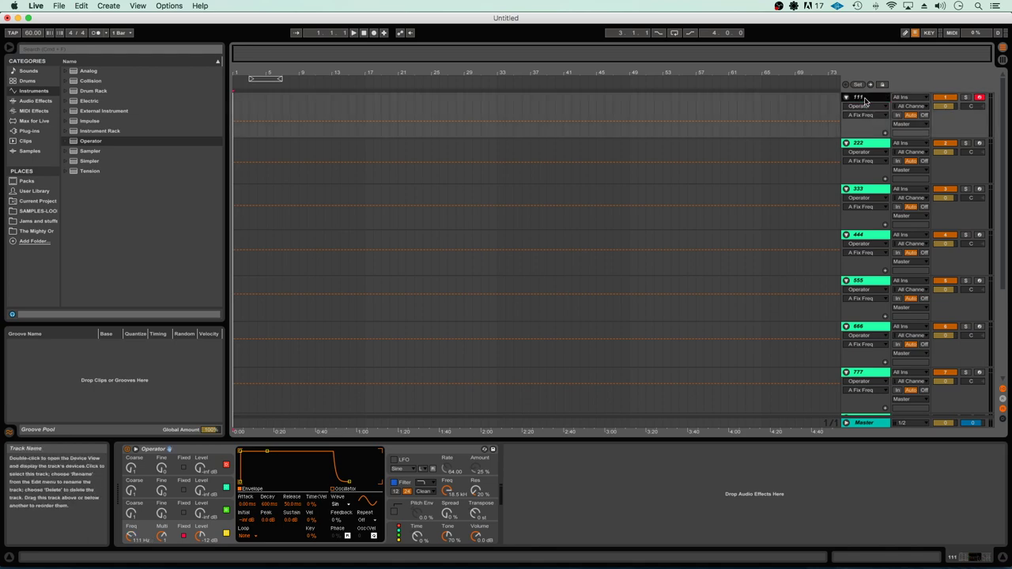
left_click(847, 97, "alt")
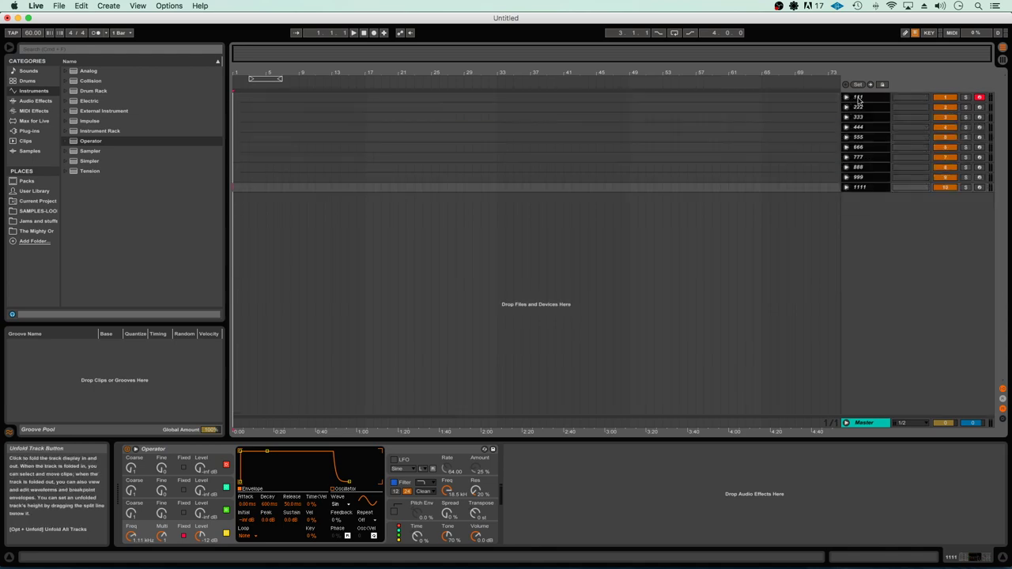
Step: Group the ten Operator tracks from 111 to 1111 into one group track
right_click(857, 98)
left_click(878, 155)
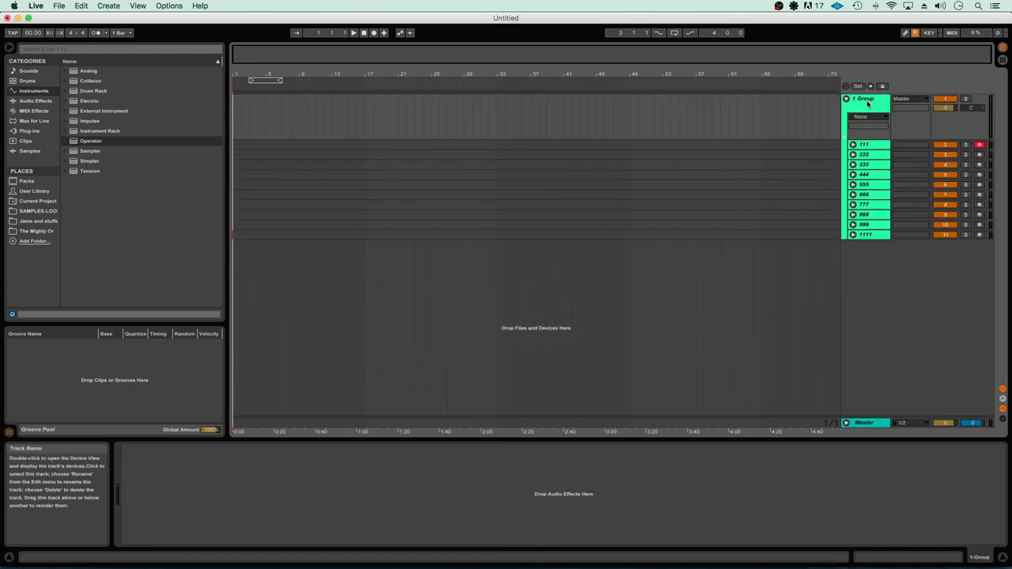
left_click(868, 103)
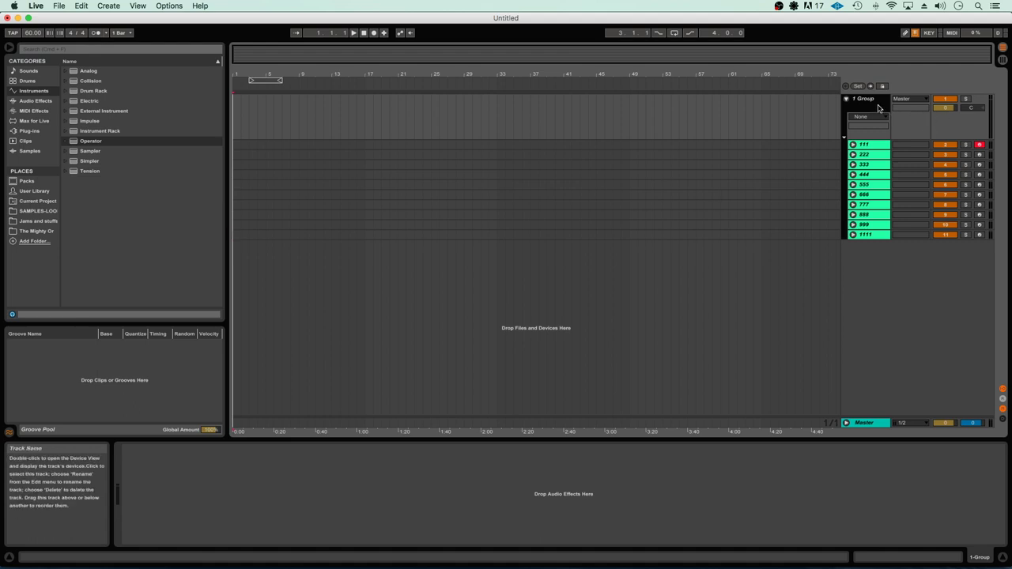
Step: Unfold the grouped tracks and lower the volume of the group and all its tracks to -11.1 dB
key("super+z")
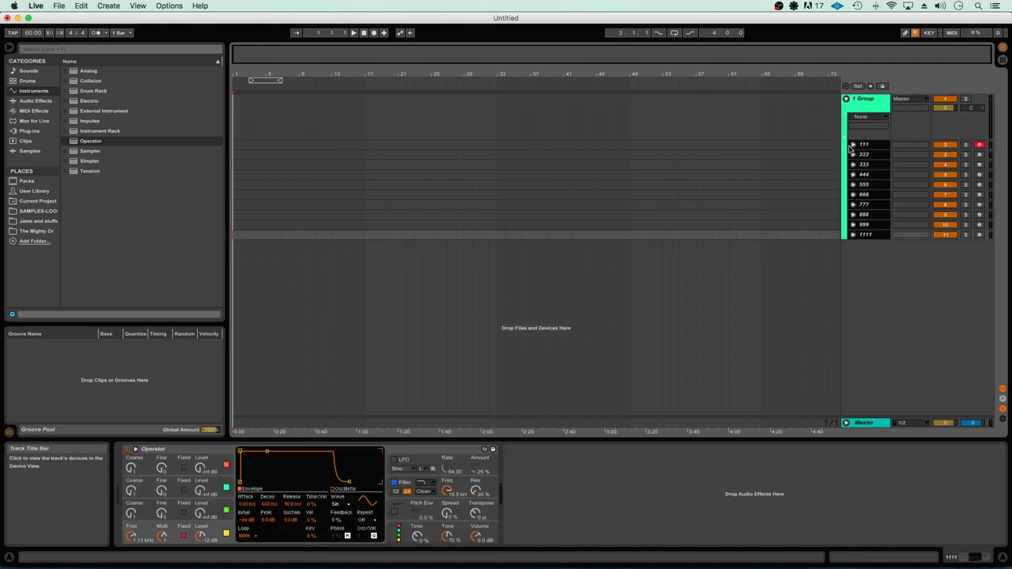
key("super+z")
left_click_drag(945, 153, 945, 158)
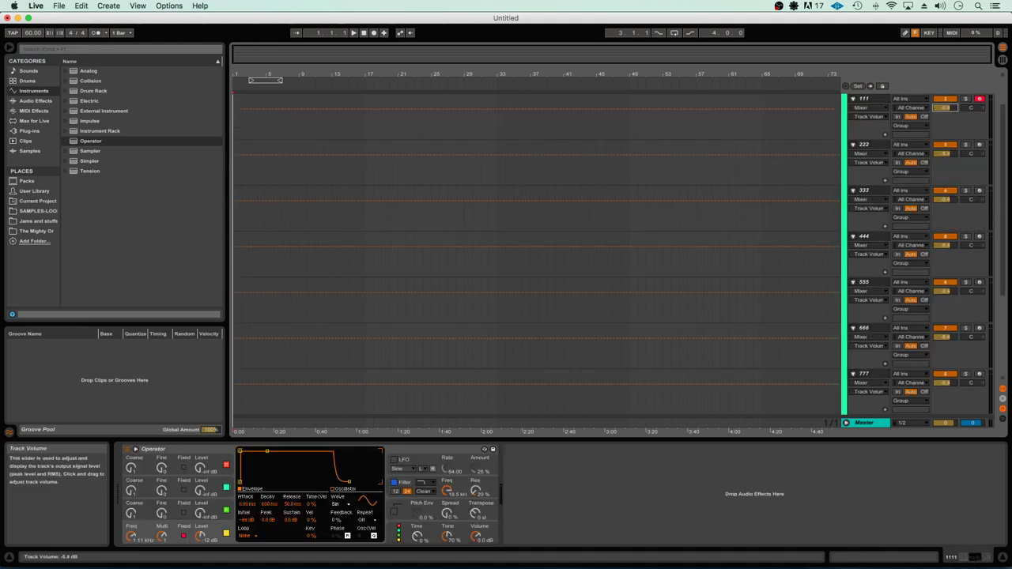
key("super+g")
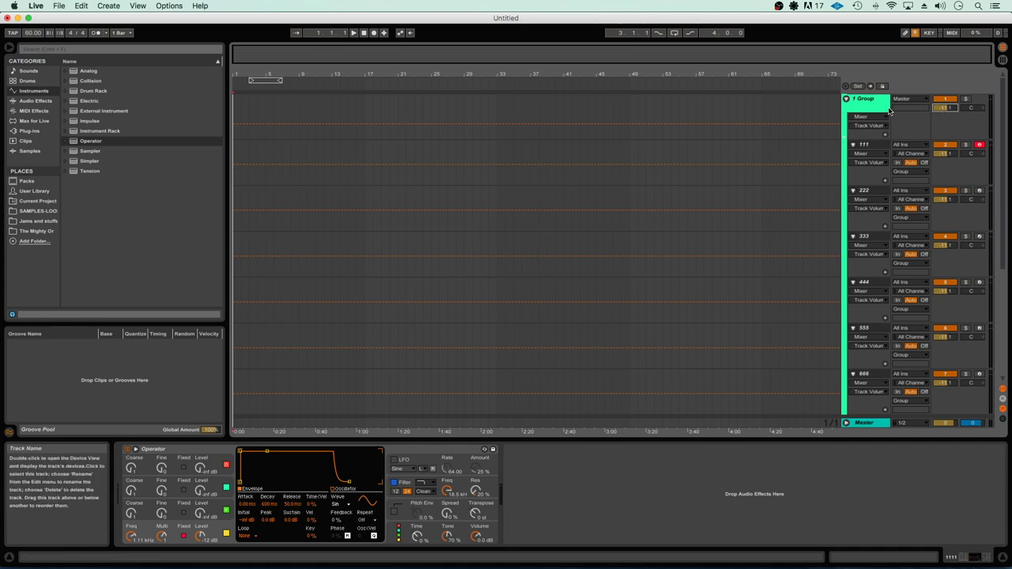
Step: Insert a one-bar MIDI clip at the start of track 111 and open it in the note editor
left_click(821, 156)
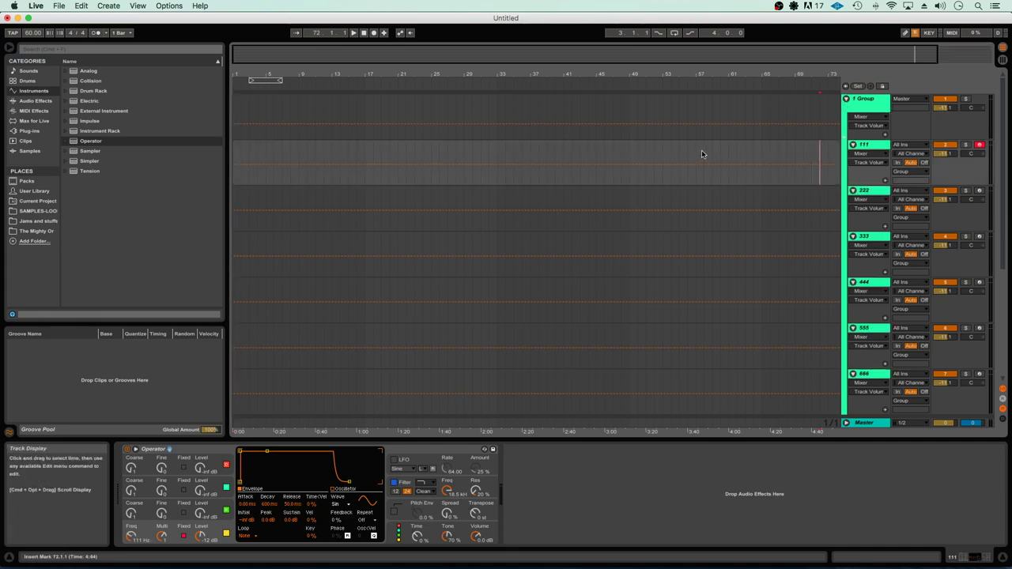
left_click(238, 152)
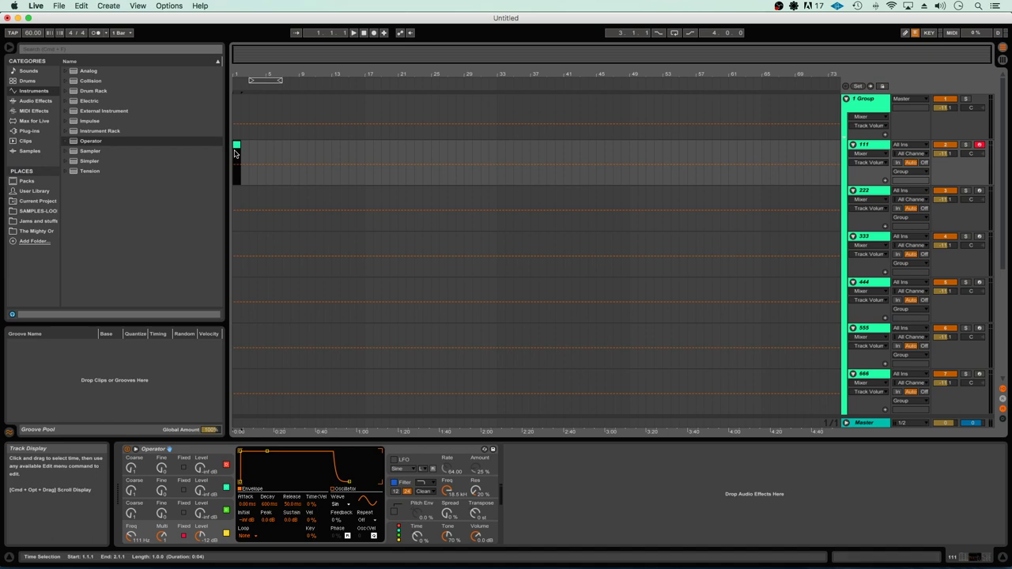
double_click(236, 147)
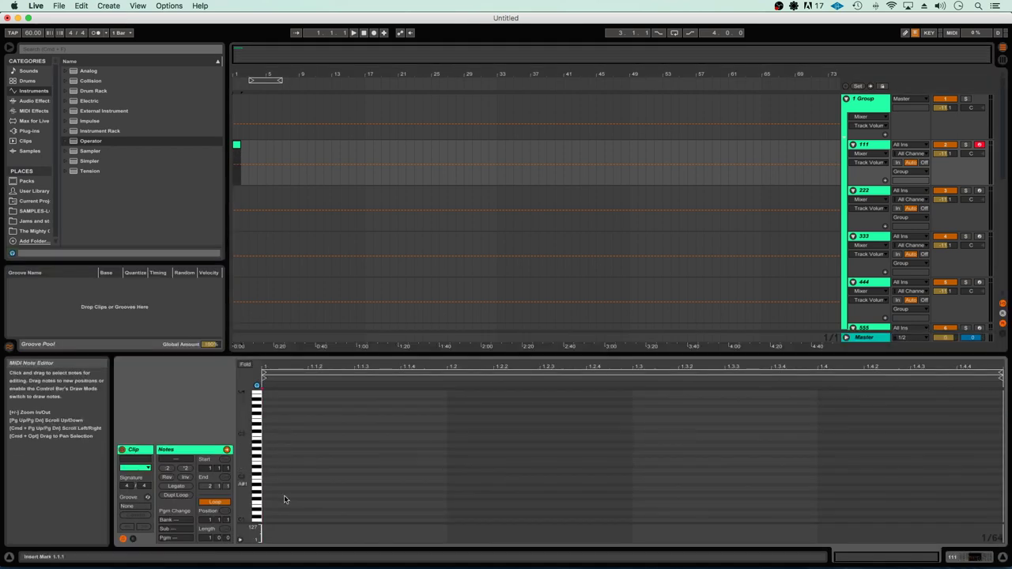
Step: Switch to Chrome and examine the A4 = 444 Hz note frequency table for the notes matching the track frequencies
left_click(207, 547)
scroll(512, 327, "down", 5)
scroll(513, 327, "down", 1)
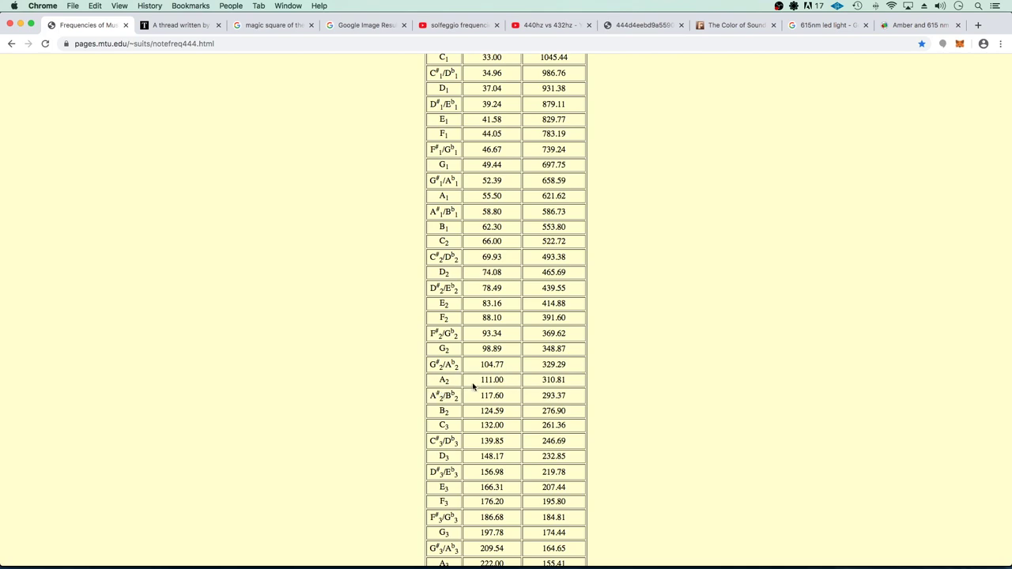
scroll(473, 386, "down", 5)
scroll(518, 395, "down", 4)
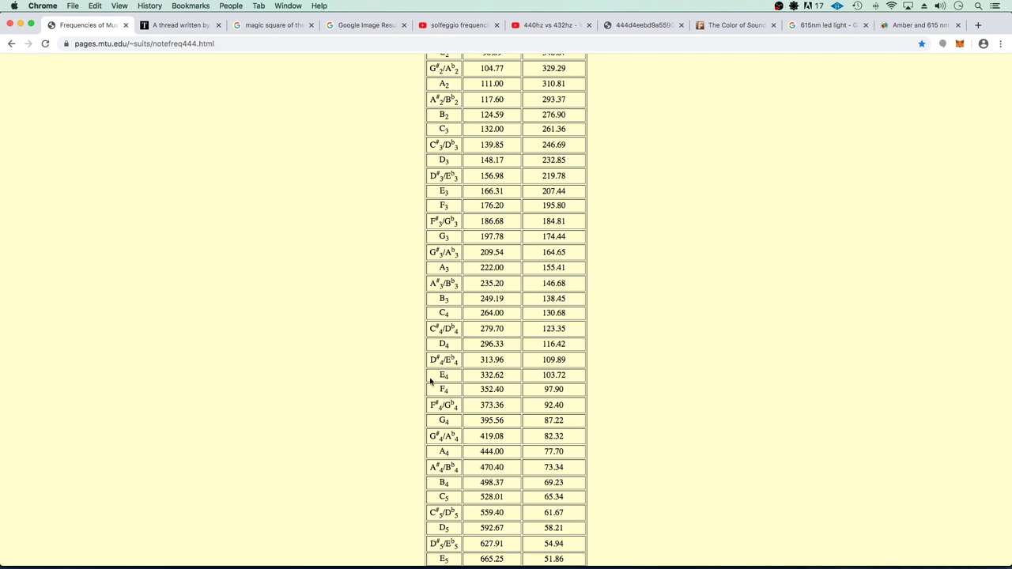
scroll(466, 391, "down", 1)
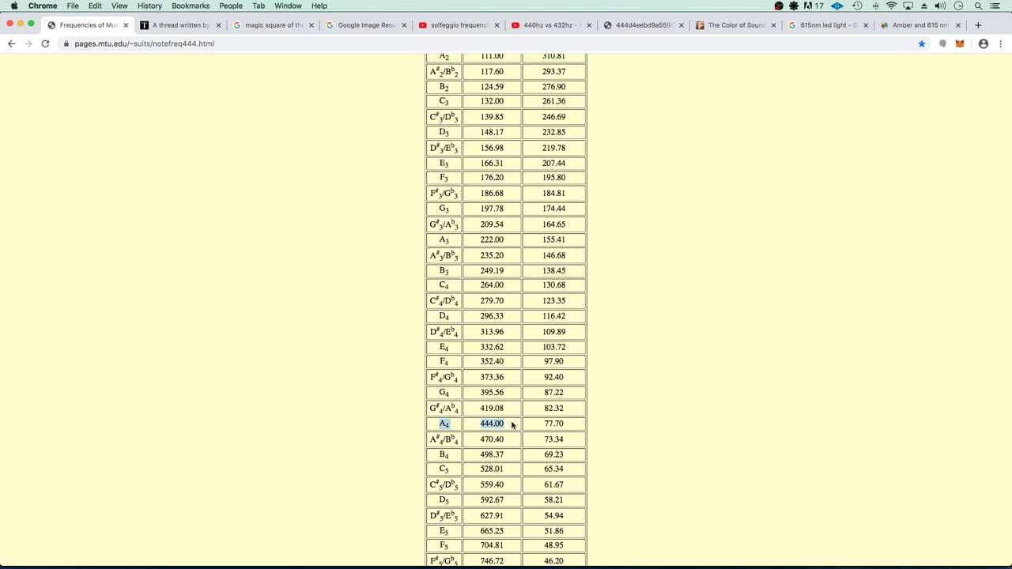
Step: Examine the note frequency table beyond the A4 row and highlight the A5 row at 888.00 Hz
scroll(512, 425, "down", 2)
triple_click(439, 406)
scroll(440, 419, "down", 1)
triple_click(441, 422)
scroll(451, 427, "down", 2)
left_click_drag(458, 434, 507, 439)
Step: Switch back to Live and enter an A2 note filling the whole bar in the track 111 clip
key("super+Tab")
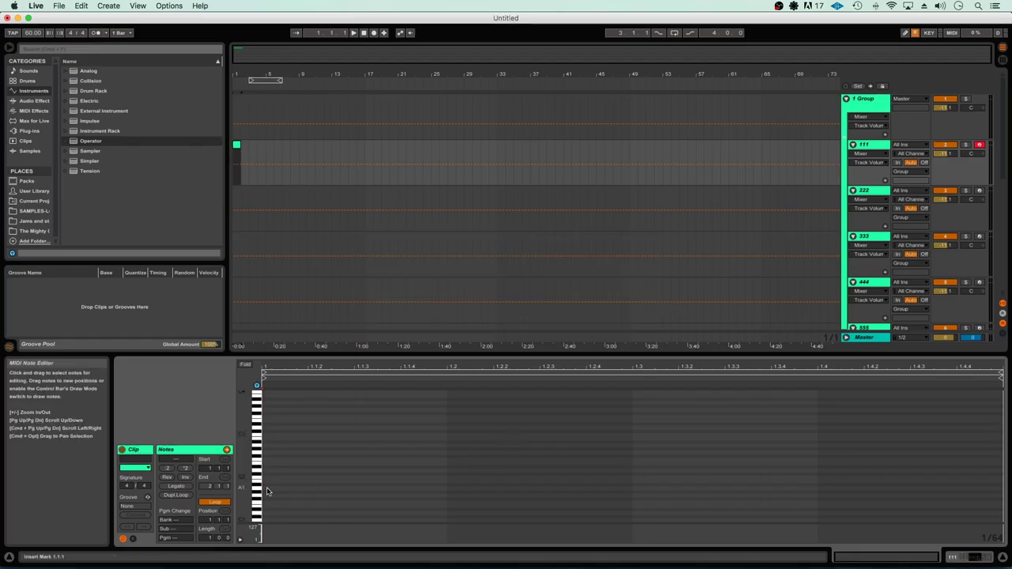
left_click(266, 448)
left_click_drag(272, 447, 993, 456)
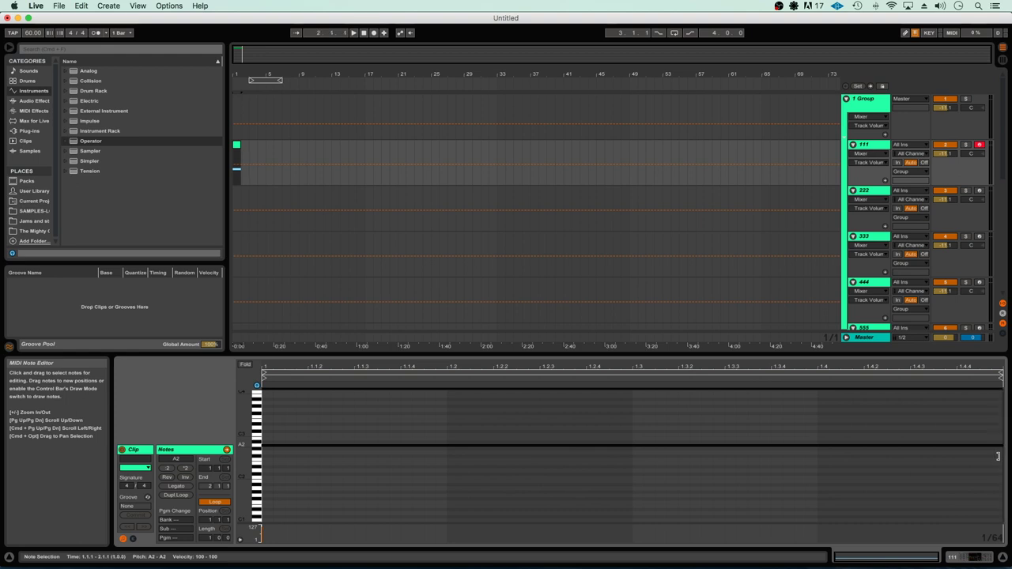
Step: Play back the one-bar clip on track 111 and stop
left_click(237, 148)
key("space")
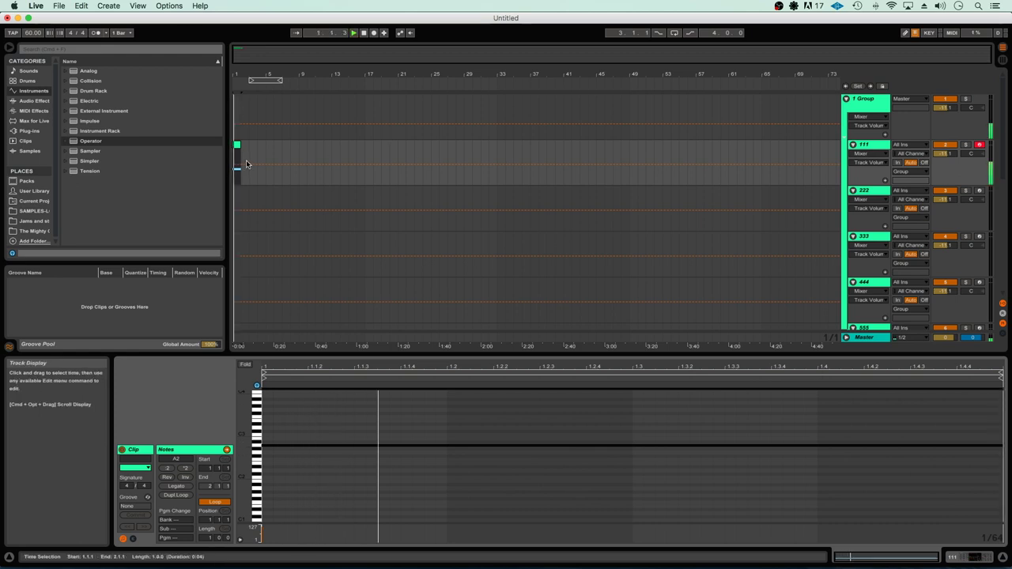
key("space")
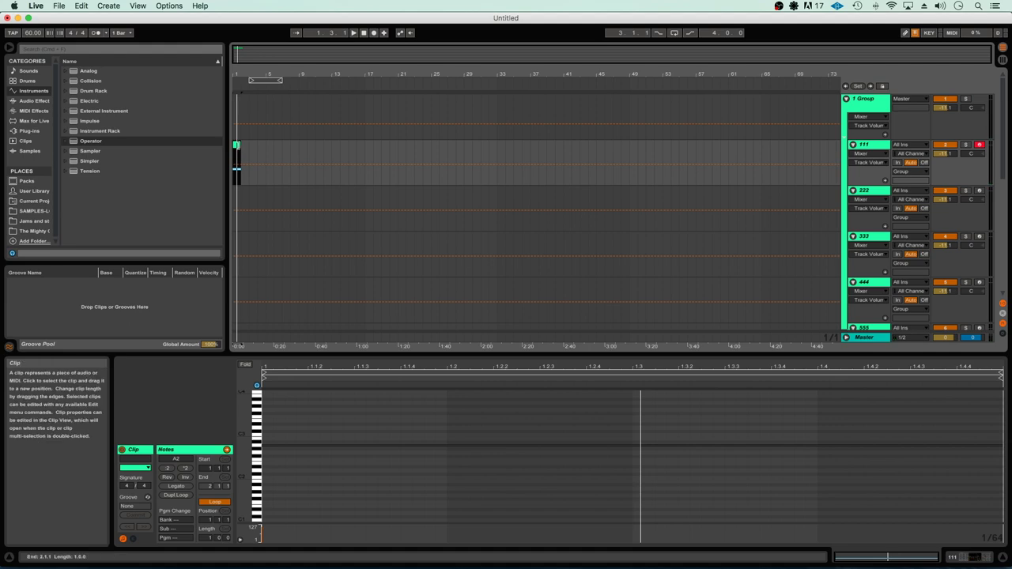
Step: Duplicate the track 111 clip end to end until the row of clips reaches bar 57
key("super+d")
key("super+d")
key("super+d")
key("super+d")
key("super+d")
key("super+d")
key("super+d")
key("super+d")
key("super+d")
key("super+d")
key("super+d")
key("super+d")
key("super+d")
key("super+d")
key("super+d")
key("super+d")
key("super+d")
key("super+d")
key("super+d")
key("super+d")
key("super+d")
key("super+d")
key("super+d")
key("super+d")
key("super+d")
key("super+d")
key("super+d")
key("super+d")
key("super+d")
key("super+d")
key("super+d")
key("super+d")
key("super+d")
key("super+d")
key("super+d")
key("super+d")
key("super+d")
key("super+d")
key("super+d")
key("super+d")
key("super+d")
key("super+d")
key("super+d")
key("super+d")
key("super+d")
key("super+d")
key("super+d")
key("super+d")
key("super+d")
key("super+d")
key("super+d")
key("super+d")
key("super+d")
key("super+d")
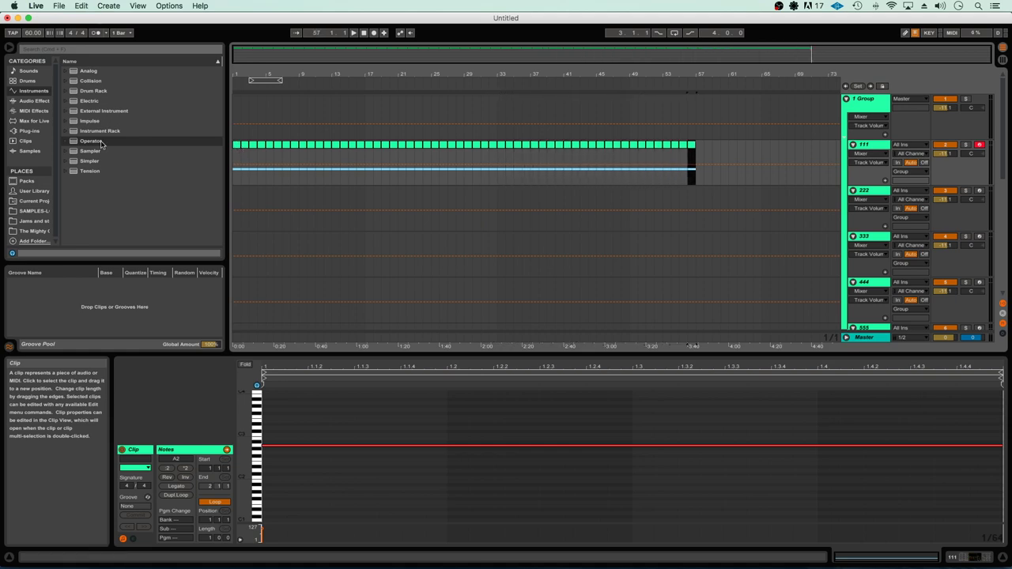
Step: Copy the whole row of clips from track 111 onto tracks 222 and 333 and play them from the start
left_click(236, 151, "shift")
left_click_drag(236, 151, 238, 240)
left_click(360, 34)
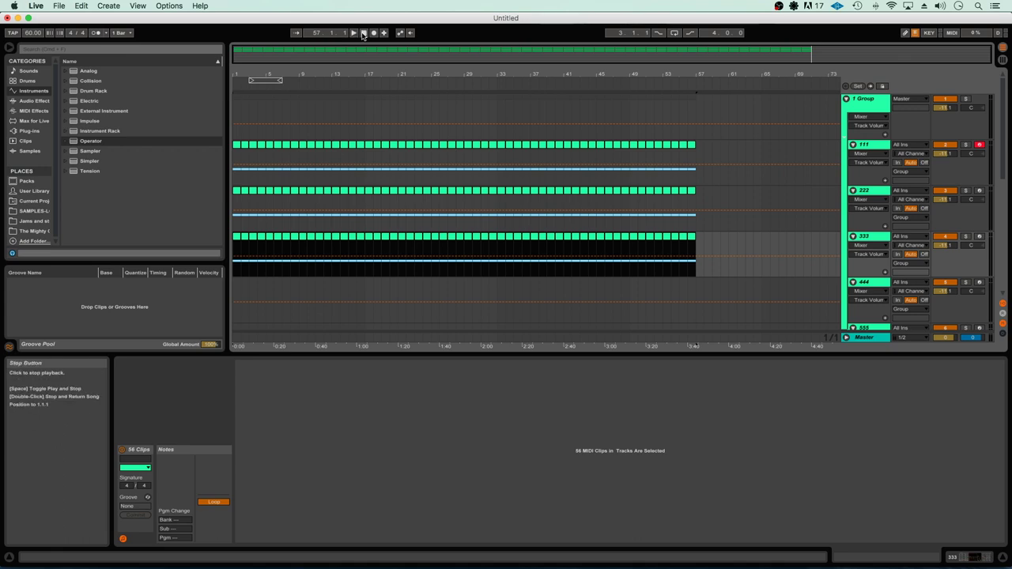
left_click(354, 33)
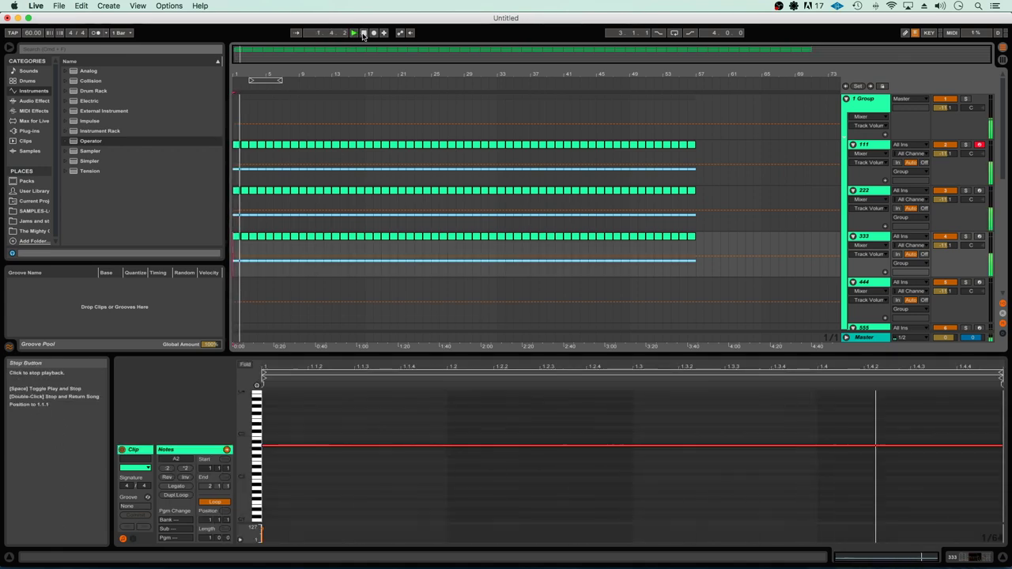
left_click(363, 34)
Step: Load the Effectrix plug-in onto the group track
left_click(836, 107)
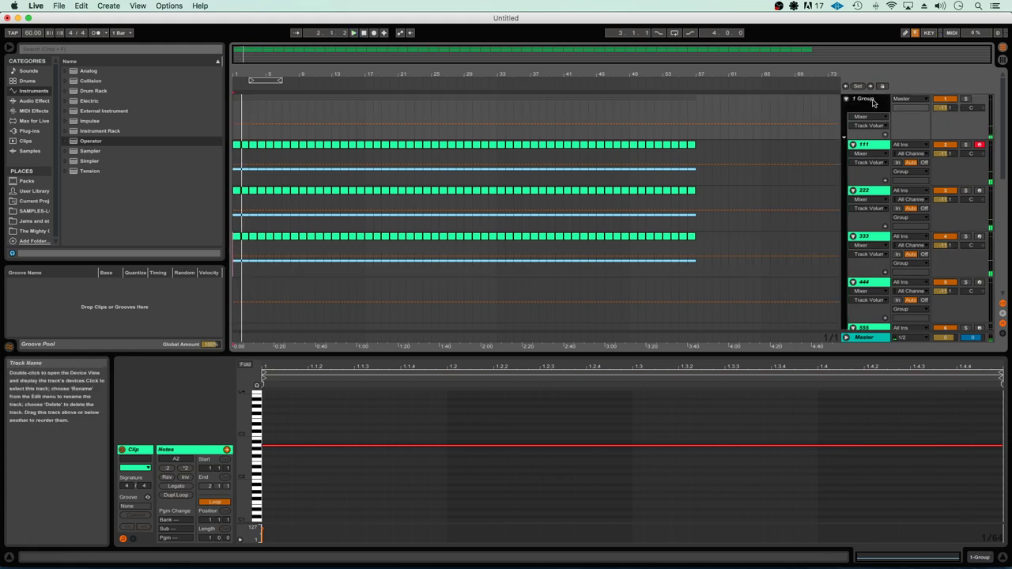
left_click(29, 131)
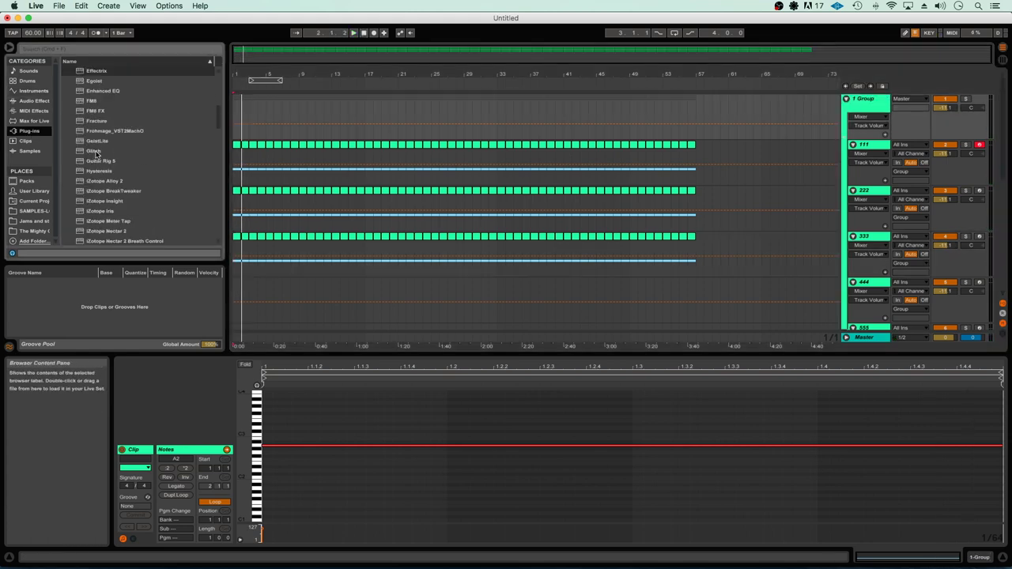
left_click(96, 112)
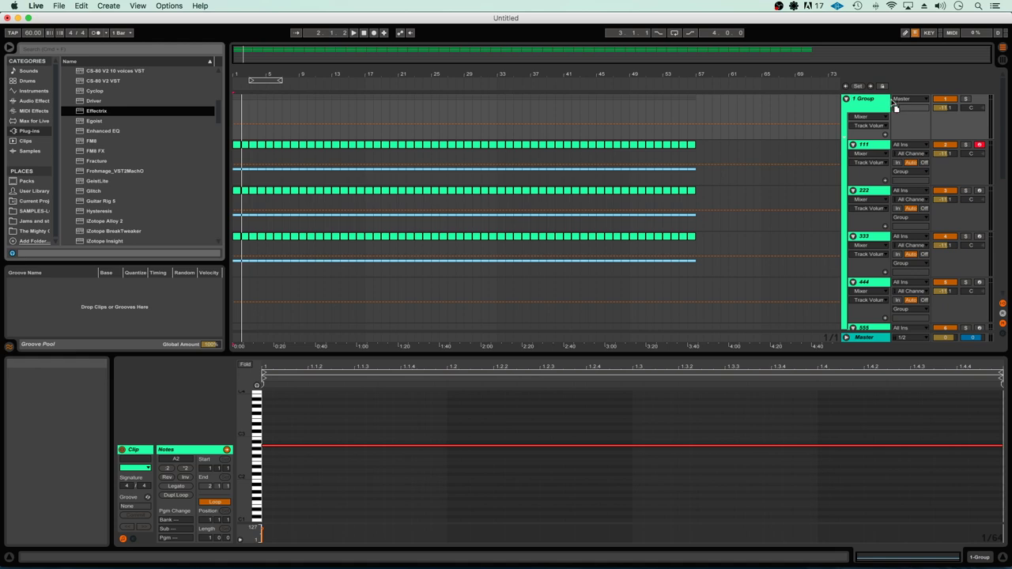
left_click_drag(96, 111, 876, 100)
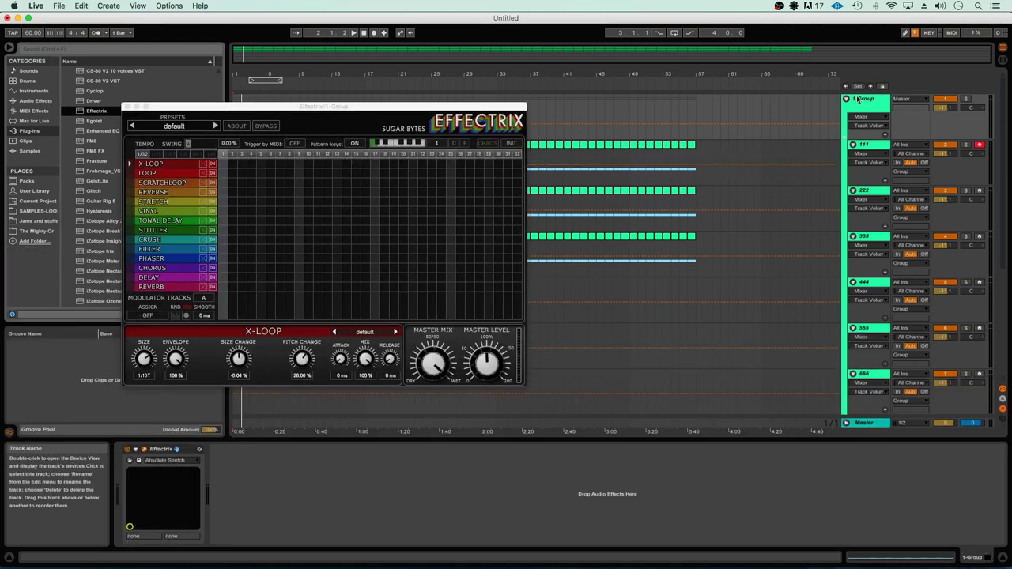
Step: Fill all 32 steps of the Stutter and Reverb rows in the Effectrix sequencer
left_click_drag(226, 232, 515, 235)
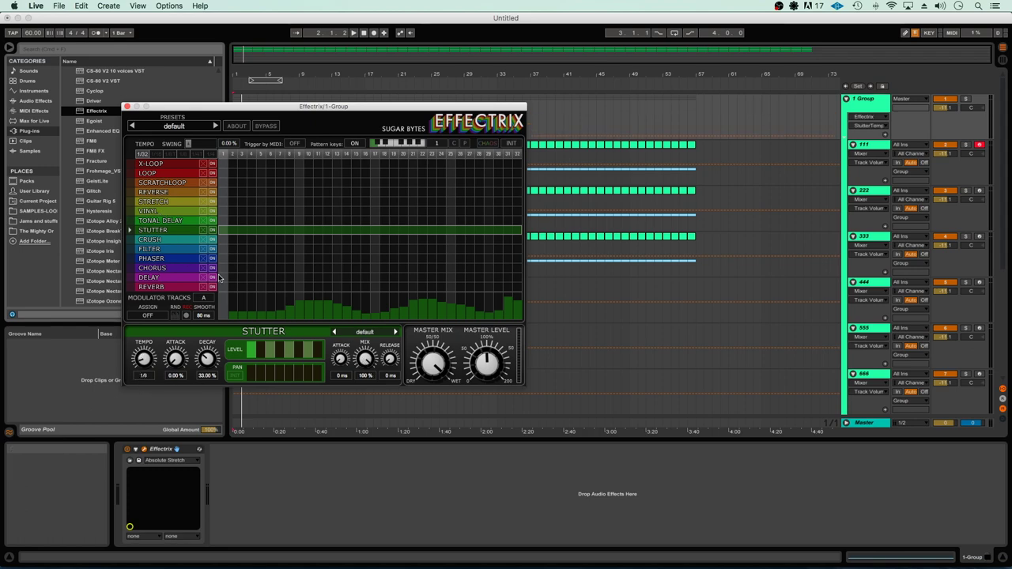
left_click_drag(224, 288, 517, 290)
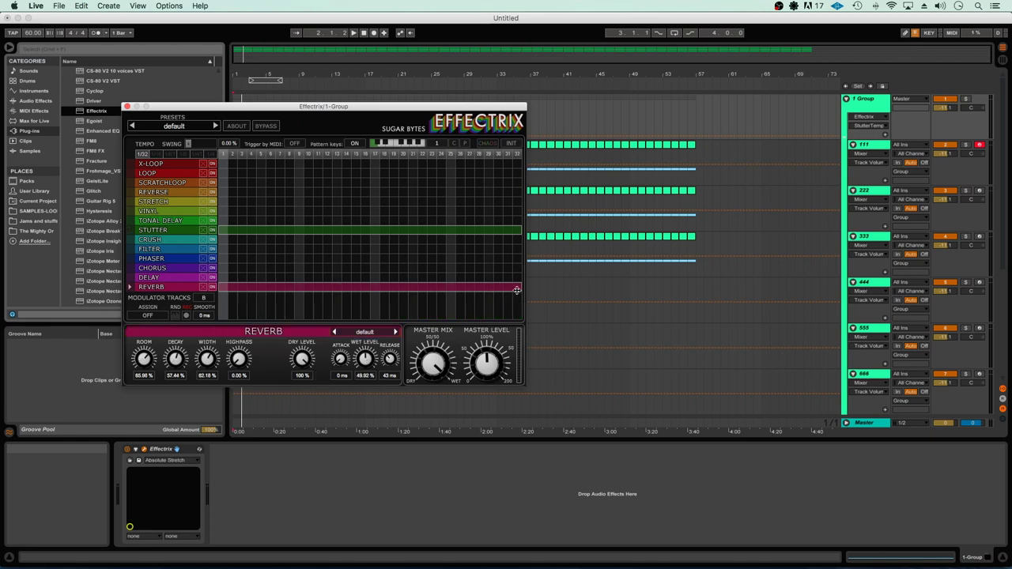
Step: Play the group through Effectrix with the metronome briefly on, and close the plug-in window
left_click(353, 32)
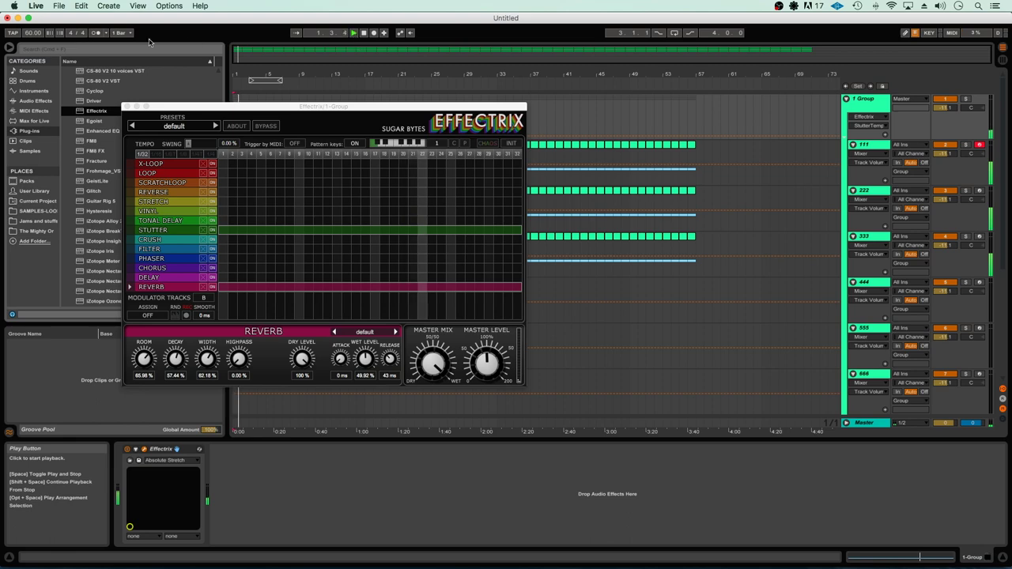
left_click(96, 33)
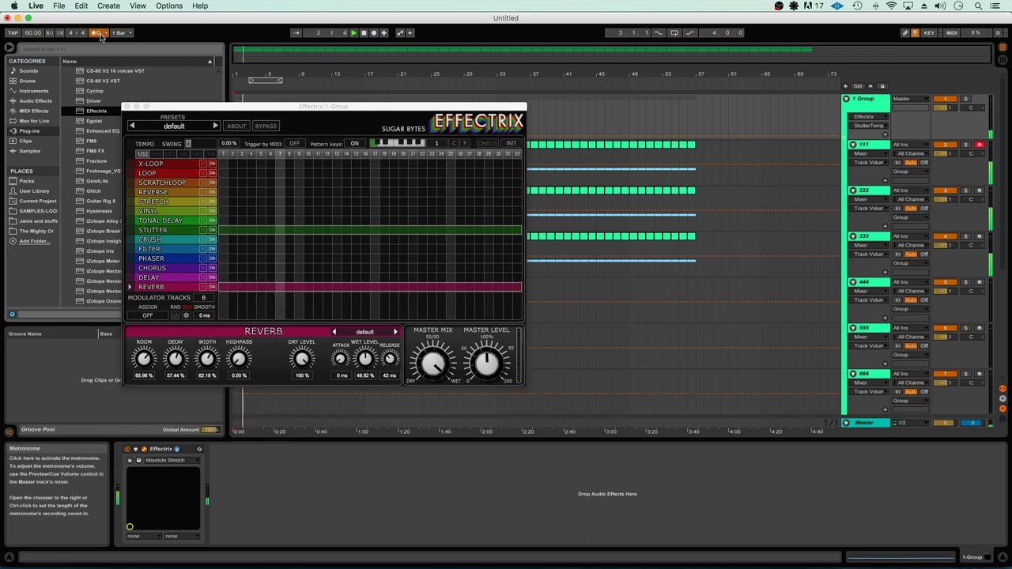
left_click(97, 34)
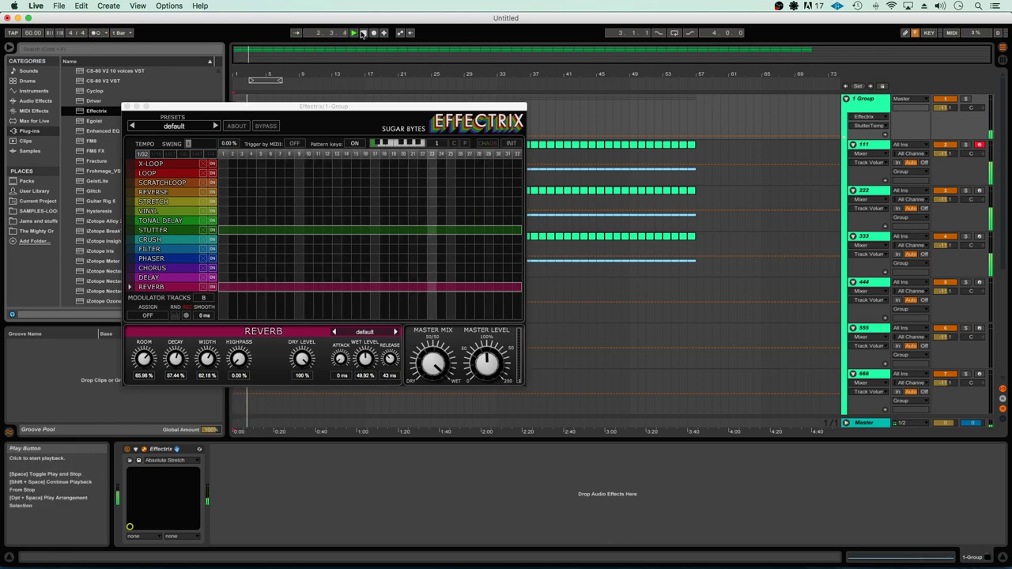
left_click(365, 33)
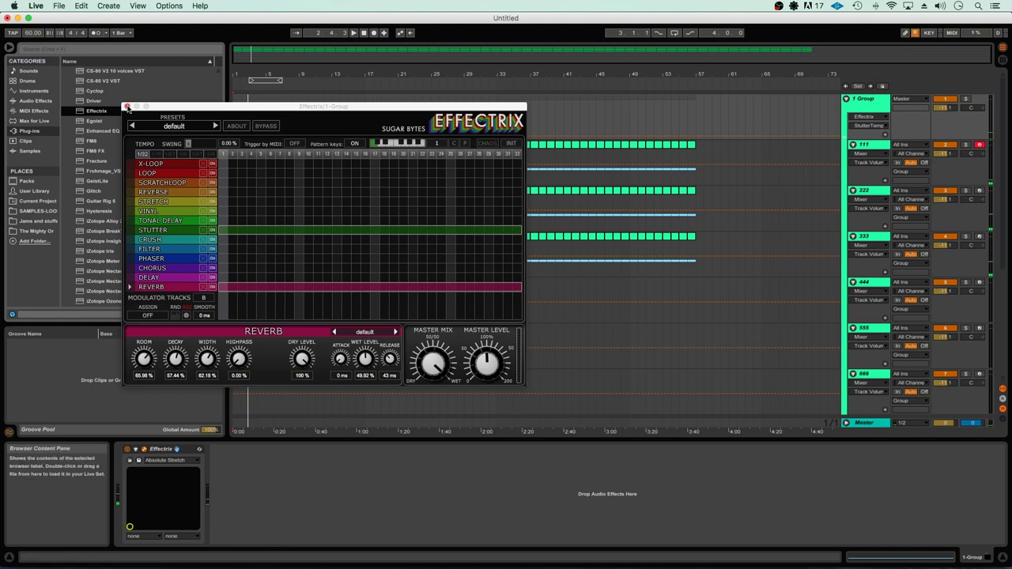
left_click(127, 106)
Step: Insert a one-bar MIDI clip at bar 5 on track 1111 and open it in the note editor
scroll(319, 195, "down", 5)
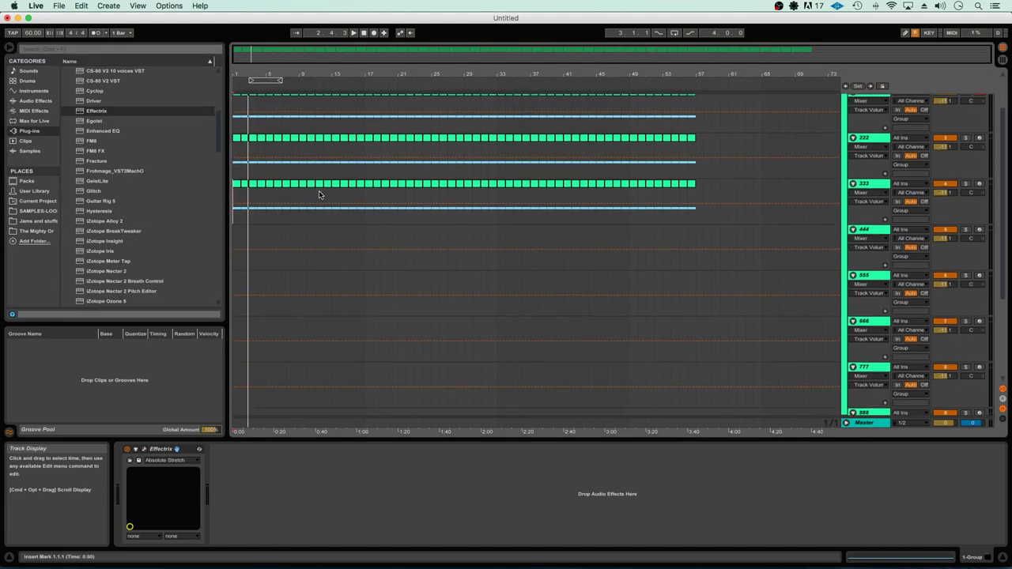
scroll(319, 196, "down", 2)
scroll(319, 195, "up", 4)
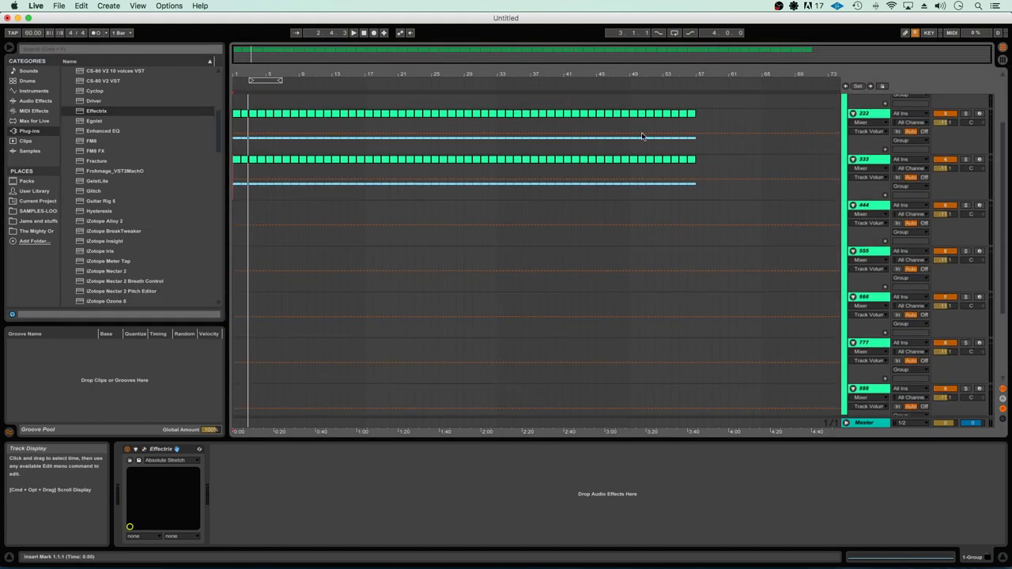
left_click(693, 162)
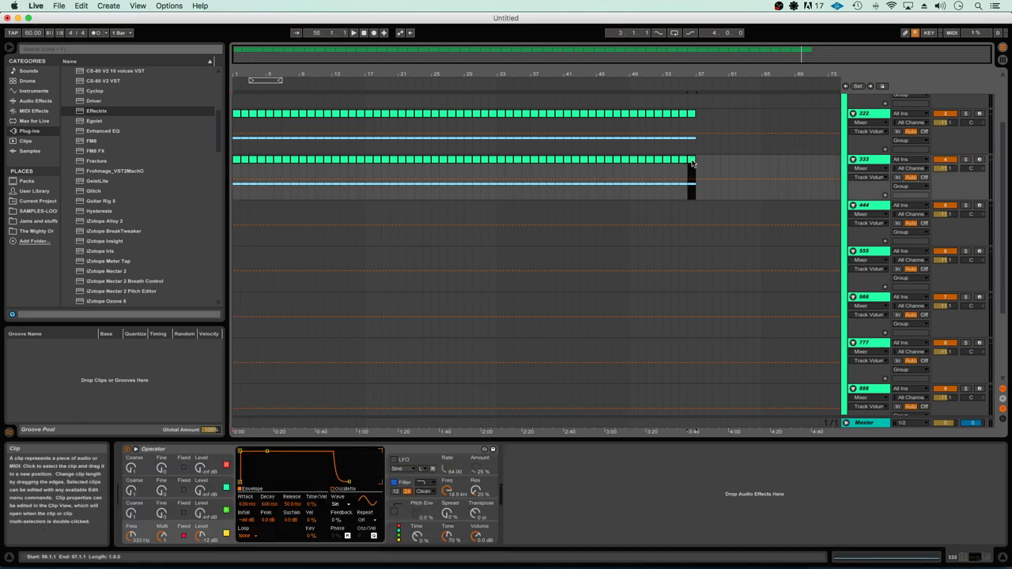
scroll(240, 168, "down", 1)
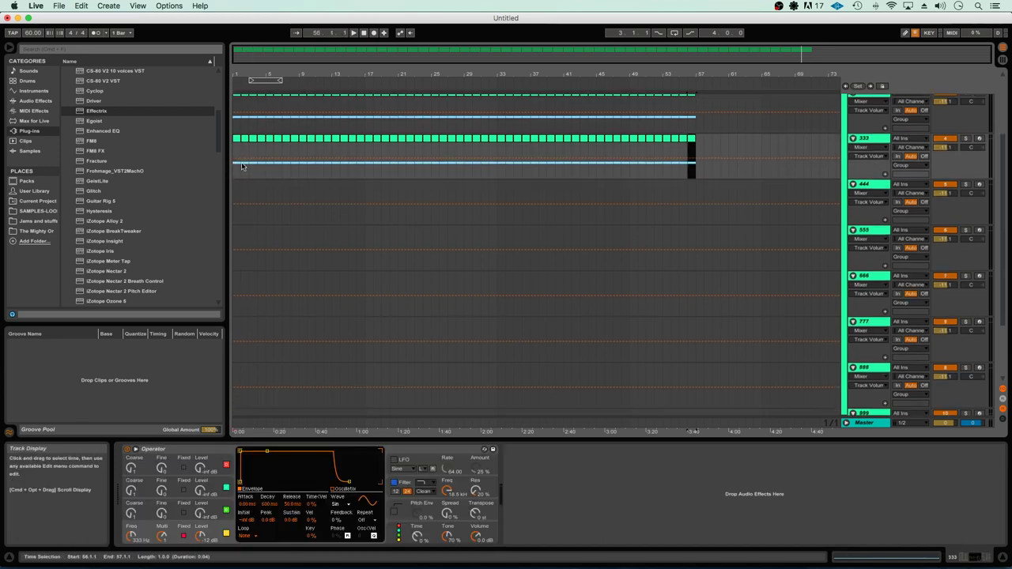
scroll(248, 154, "down", 2)
scroll(248, 156, "up", 6)
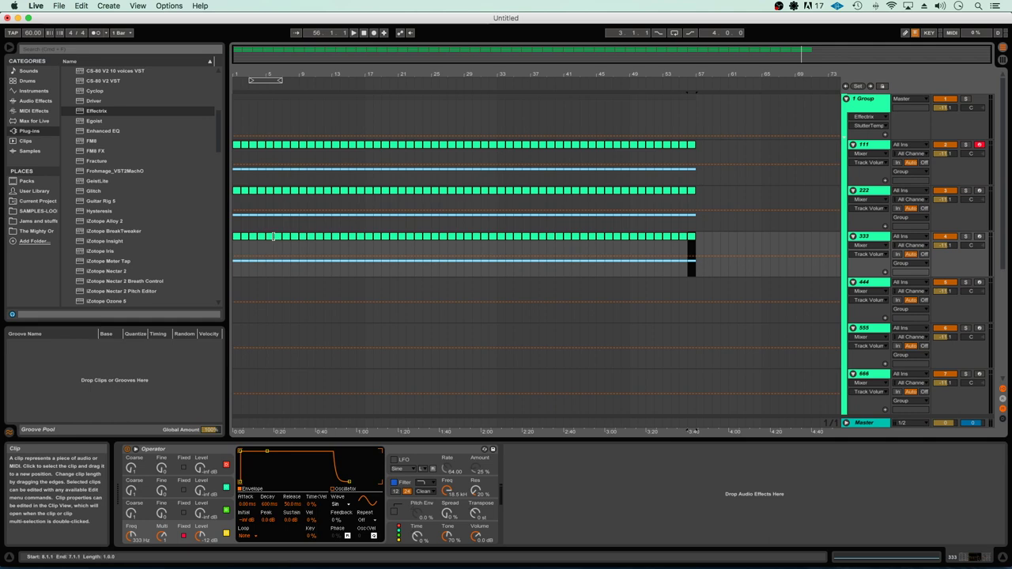
scroll(269, 240, "down", 5)
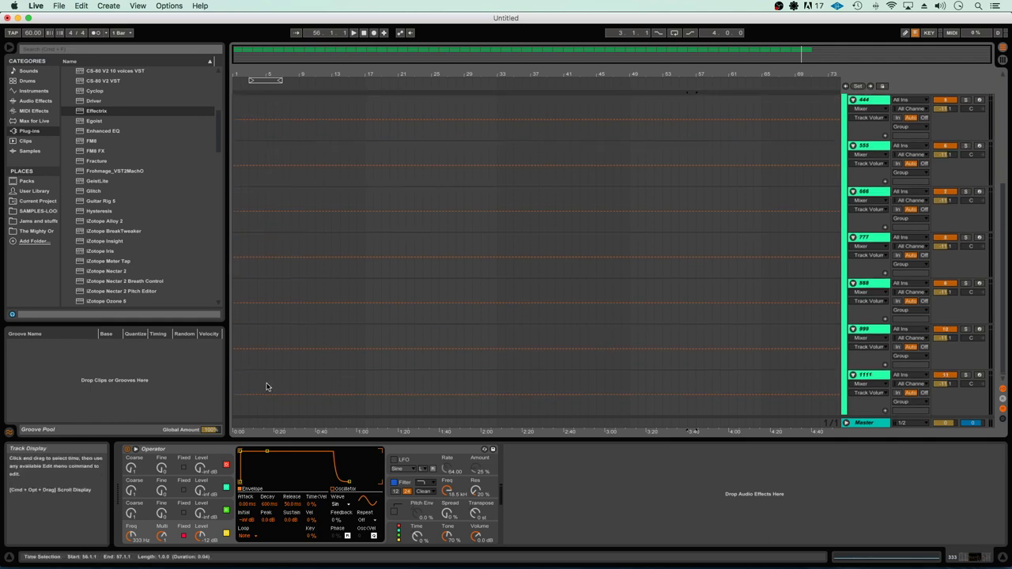
left_click_drag(266, 387, 274, 387)
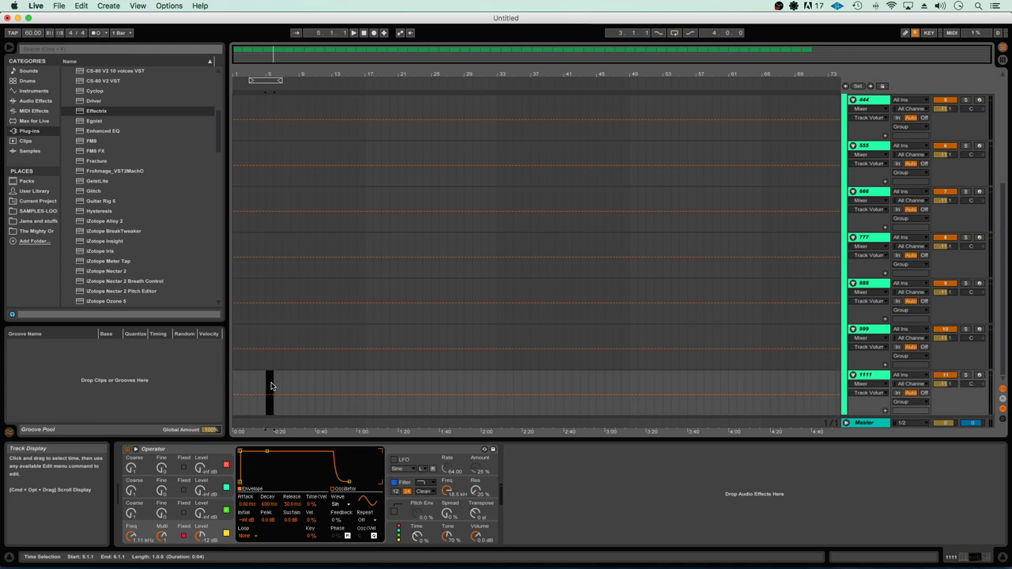
double_click(269, 386)
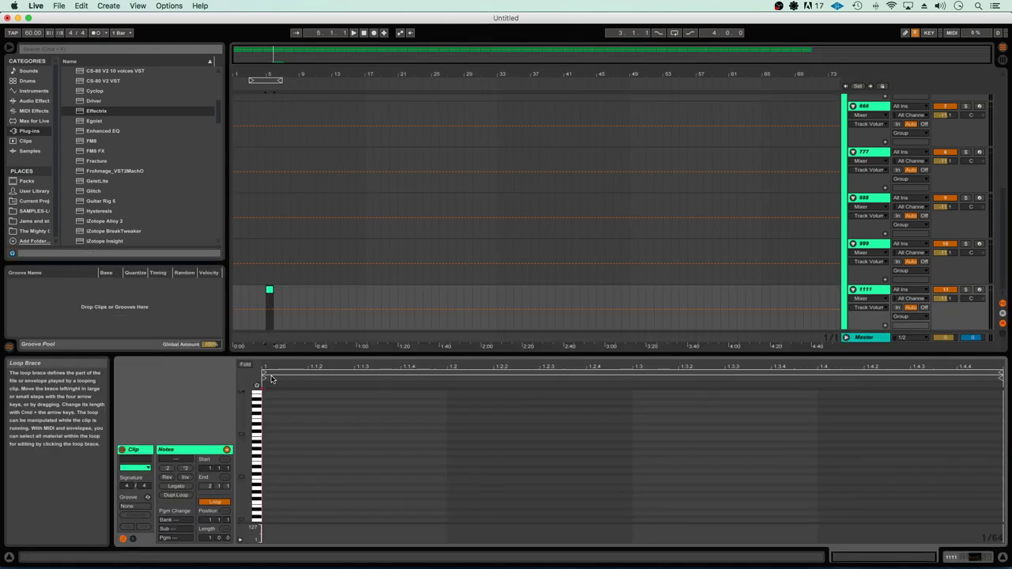
Step: Switch to Chrome and check the frequency table for the note closest to 1111 Hz
mouse_move(245, 554)
left_click(207, 548)
scroll(578, 371, "down", 5)
scroll(577, 372, "down", 2)
scroll(578, 372, "up", 3)
scroll(578, 372, "up", 2)
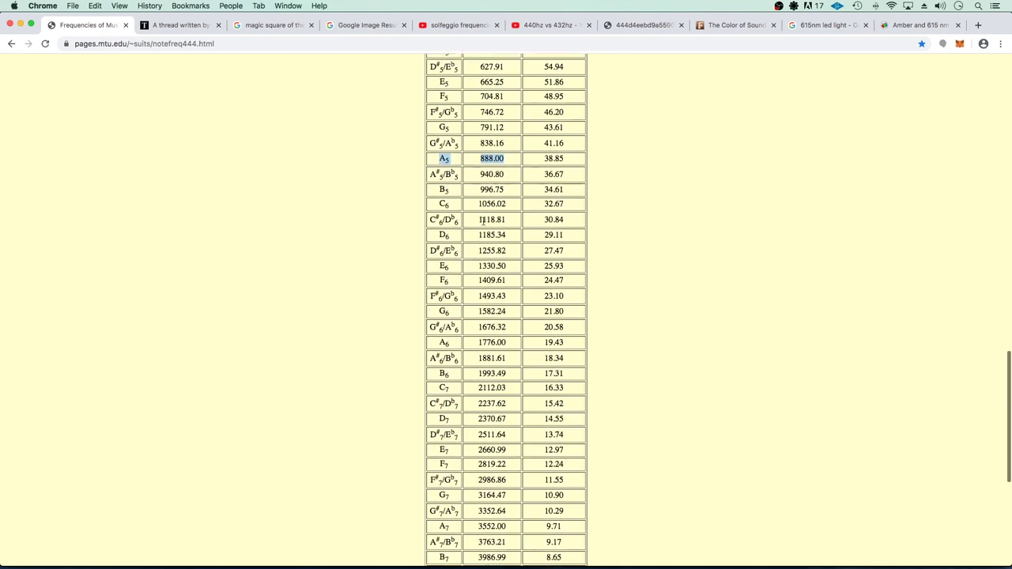
left_click_drag(505, 220, 422, 223)
scroll(435, 223, "up", 1)
left_click(449, 223)
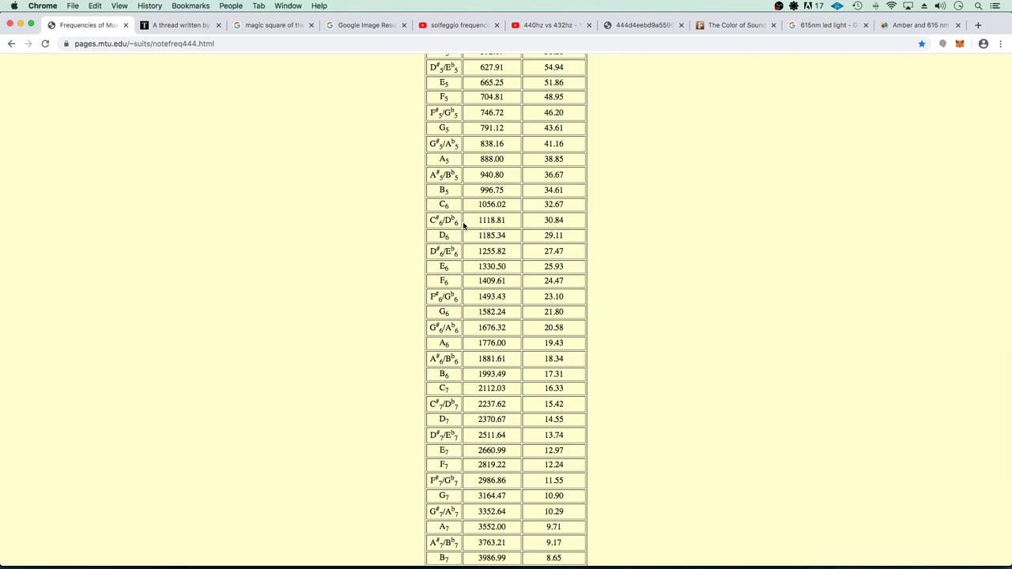
Step: Return to Live and enter a C6 note filling the whole bar in the track 1111 clip
key("super+Tab")
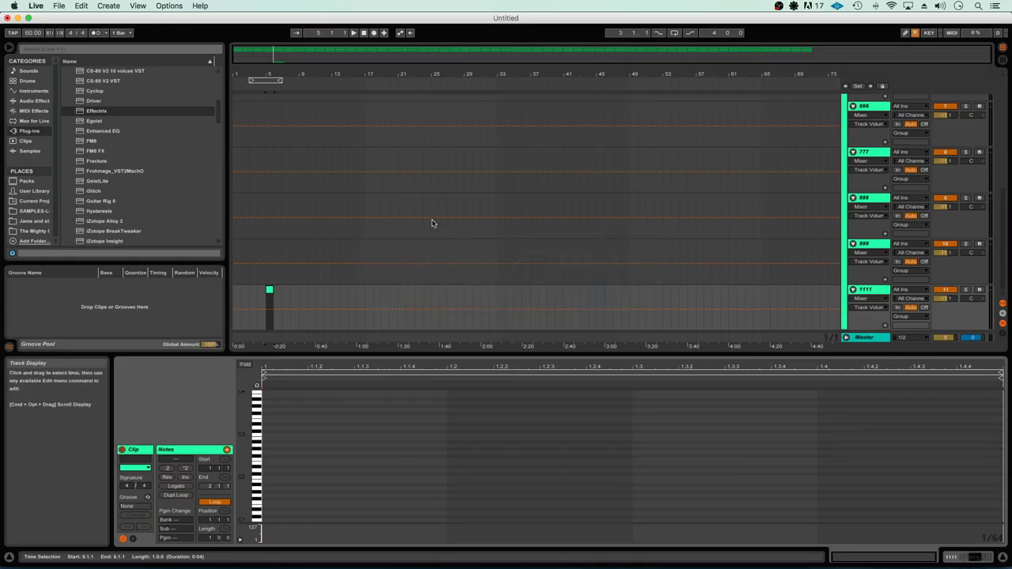
scroll(266, 419, "down", 3)
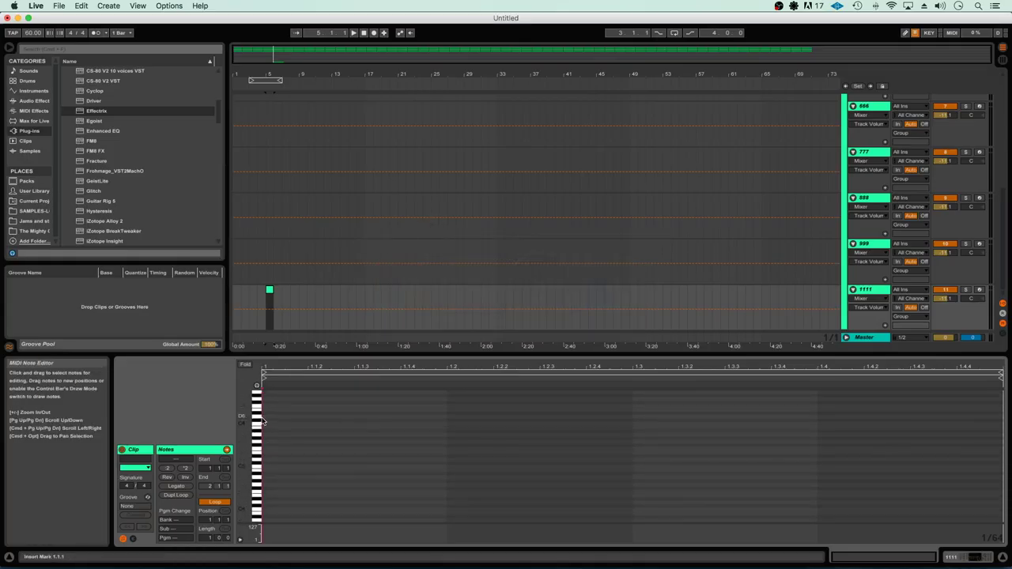
double_click(267, 424)
left_click_drag(272, 424, 452, 421)
left_click_drag(958, 438, 987, 437)
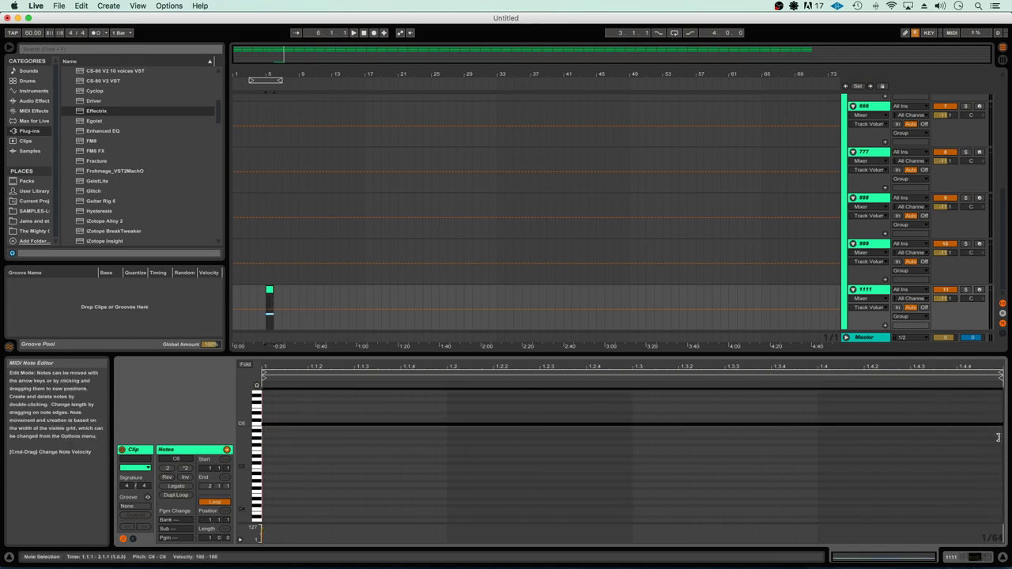
Step: Duplicate the track 1111 clip into a run of four clips starting at bar 5 and play it back
left_click(270, 293)
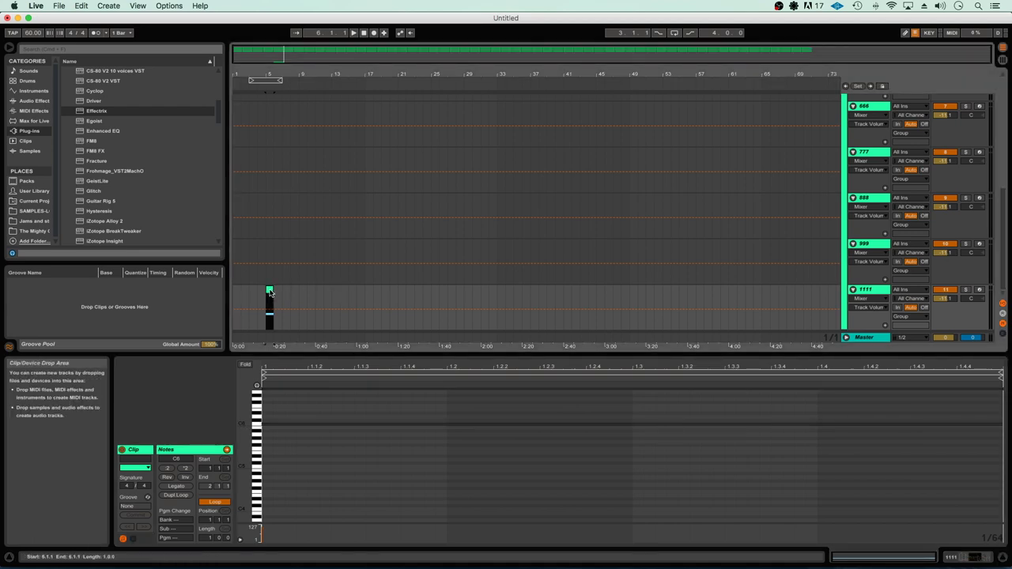
key("super+d")
left_click(270, 293)
key("space")
key("super+d")
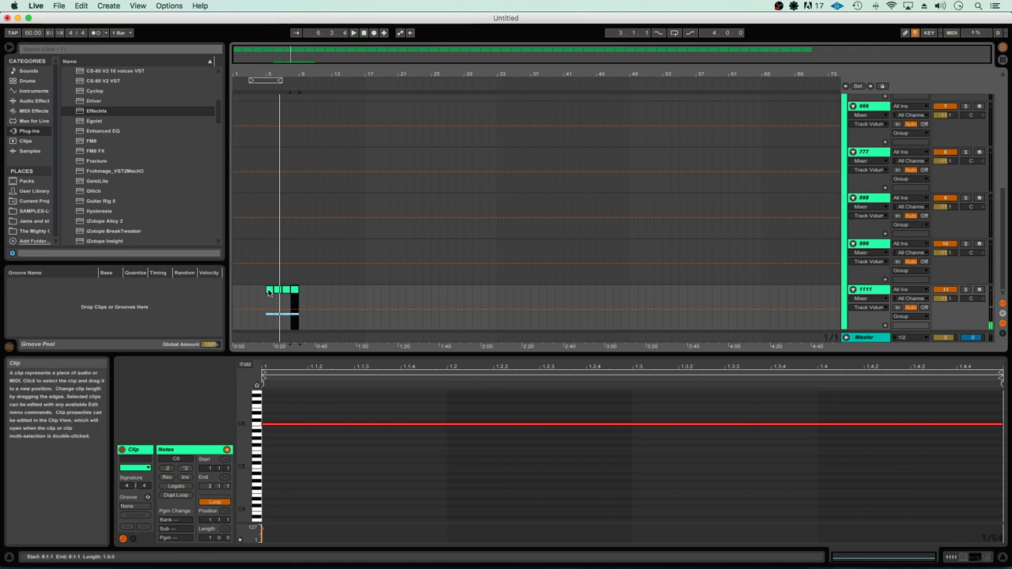
Step: Select the four clips on track 1111 and duplicate them together repeatedly until the row reaches bar 37
left_click(269, 292, "shift")
key("super+d")
key("super+d")
key("super+d")
key("super+d")
key("super+d")
key("super+d")
key("super+d")
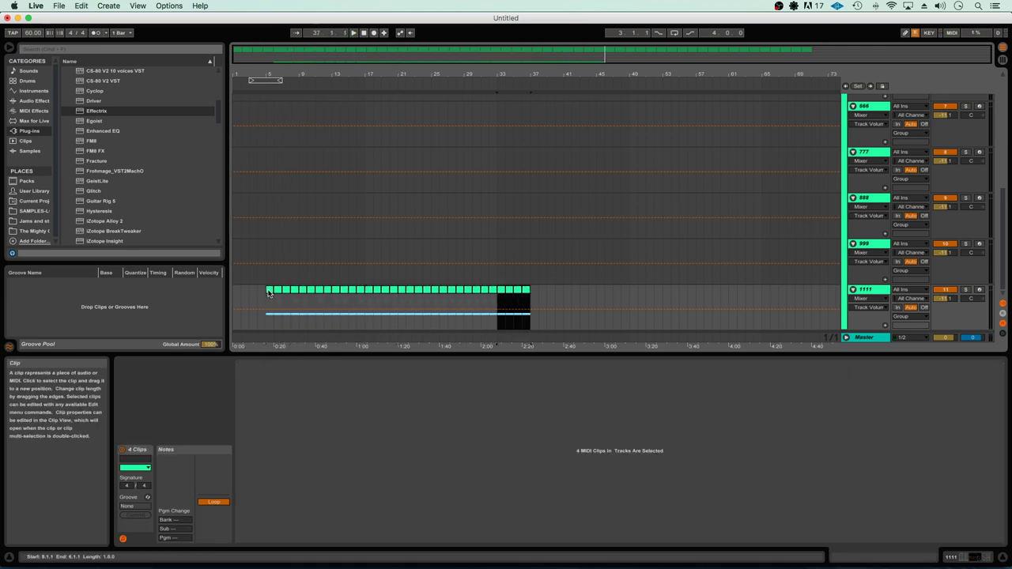
Step: Play the arrangement from the start and look over the tracks in the group
left_click(363, 34)
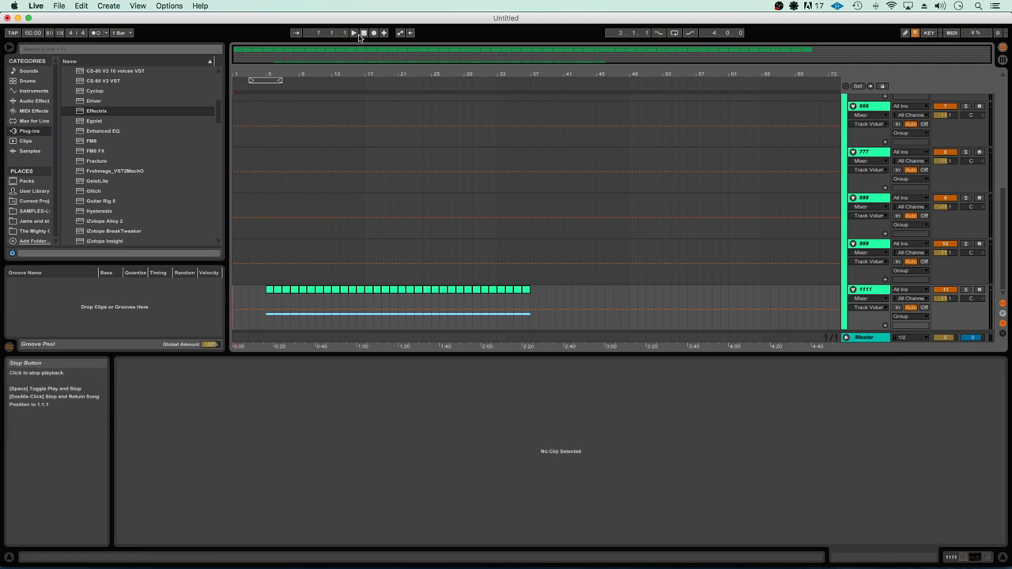
scroll(355, 214, "up", 10)
scroll(355, 214, "down", 8)
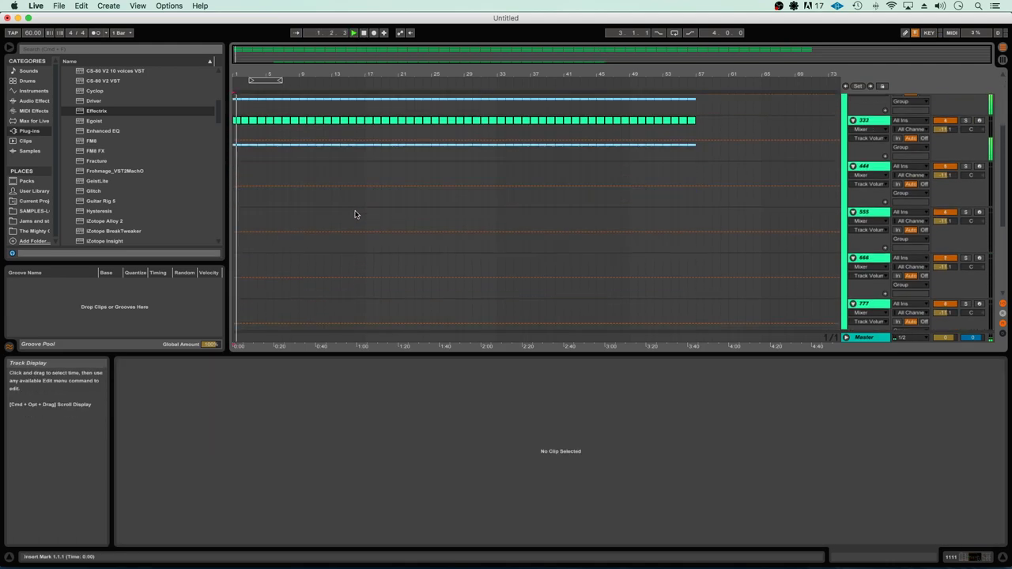
Step: Enlarge the arrangement area and copy the first two clips of track 1111 onto track 666 at bar 5
scroll(355, 215, "up", 8)
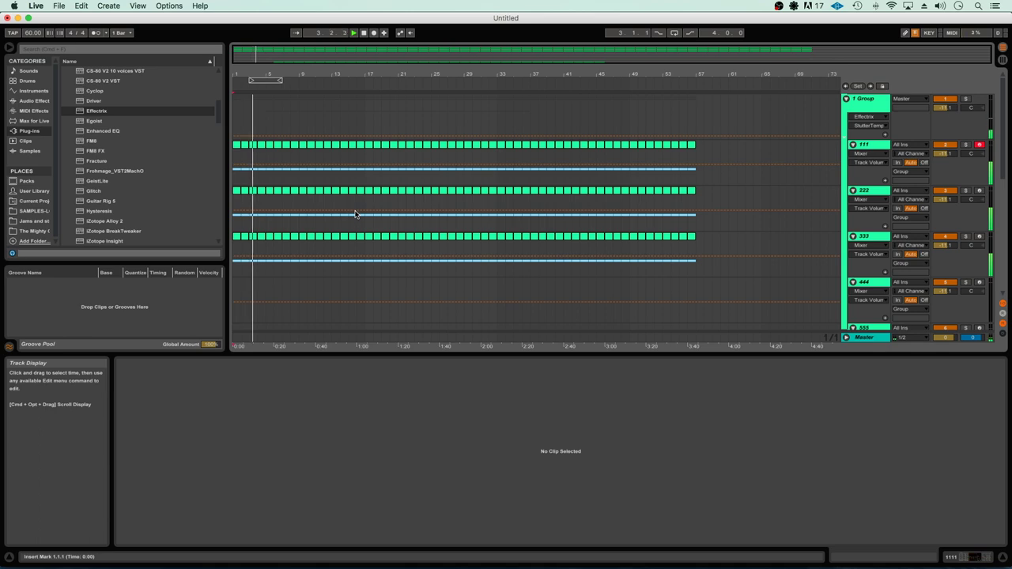
scroll(355, 214, "down", 8)
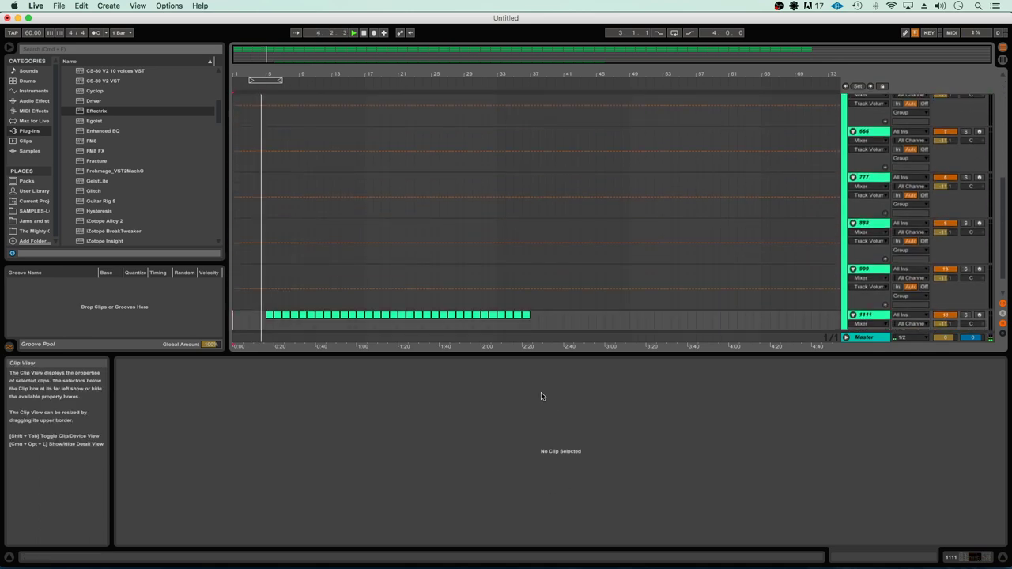
left_click_drag(528, 352, 532, 520)
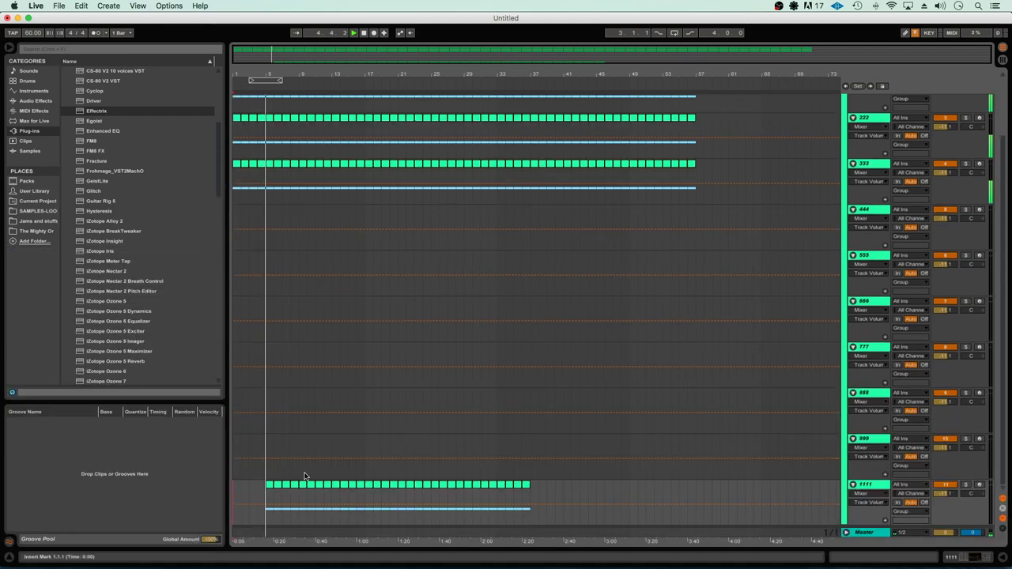
left_click_drag(281, 486, 271, 491)
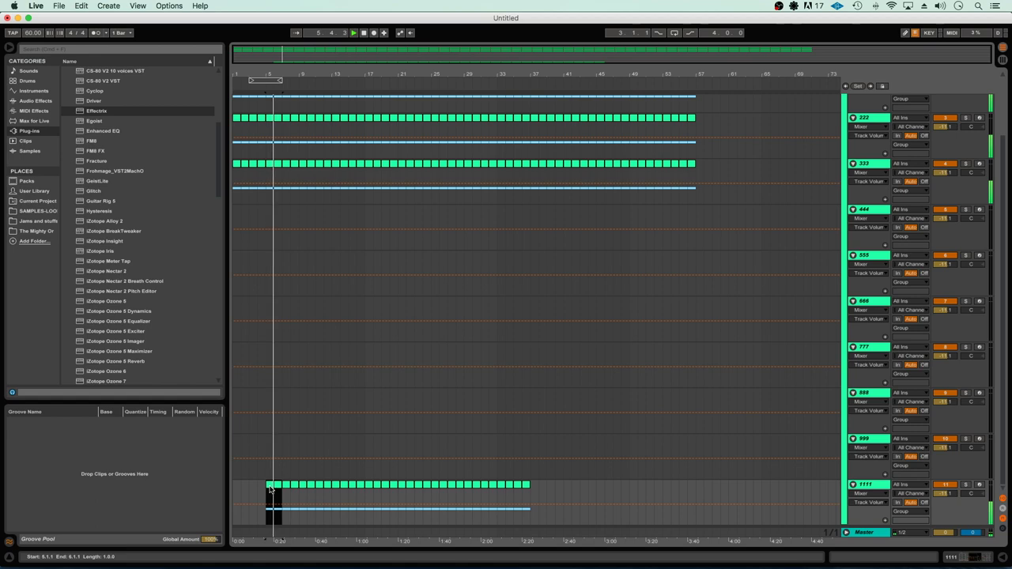
left_click_drag(270, 490, 270, 370)
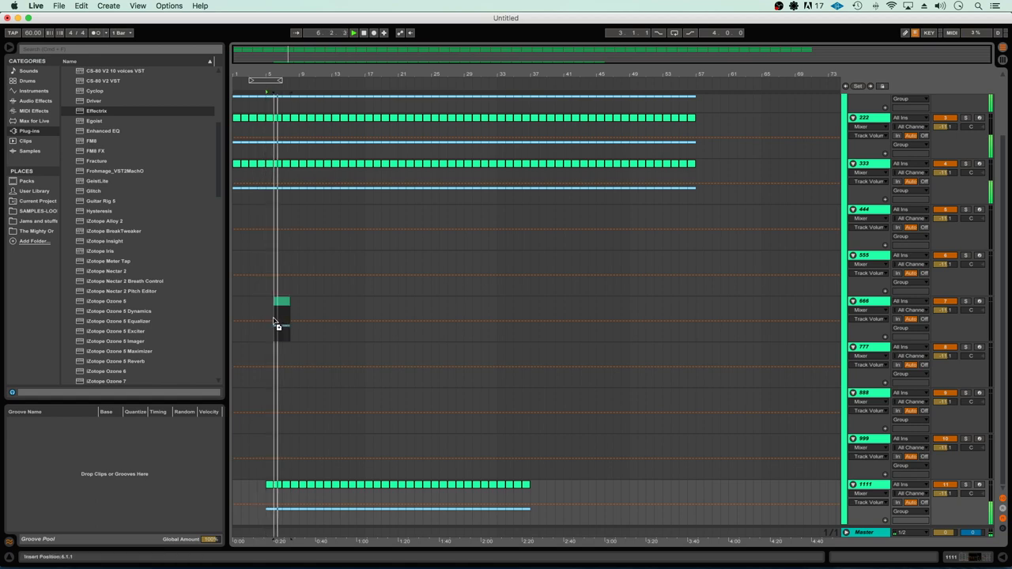
left_click_drag(269, 325, 270, 325)
key("space")
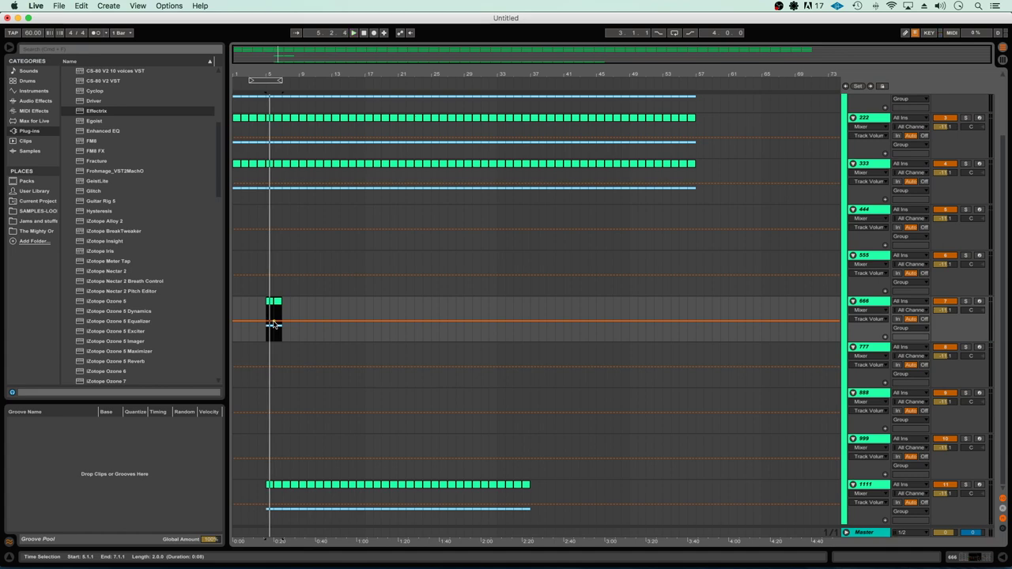
Step: Copy single clips onto tracks 555 at bar 7, 444 at bar 8 and 999, then play from bar 7
left_click_drag(278, 302, 294, 212)
key("Home")
key("space")
left_click(283, 248)
key("space")
key("space")
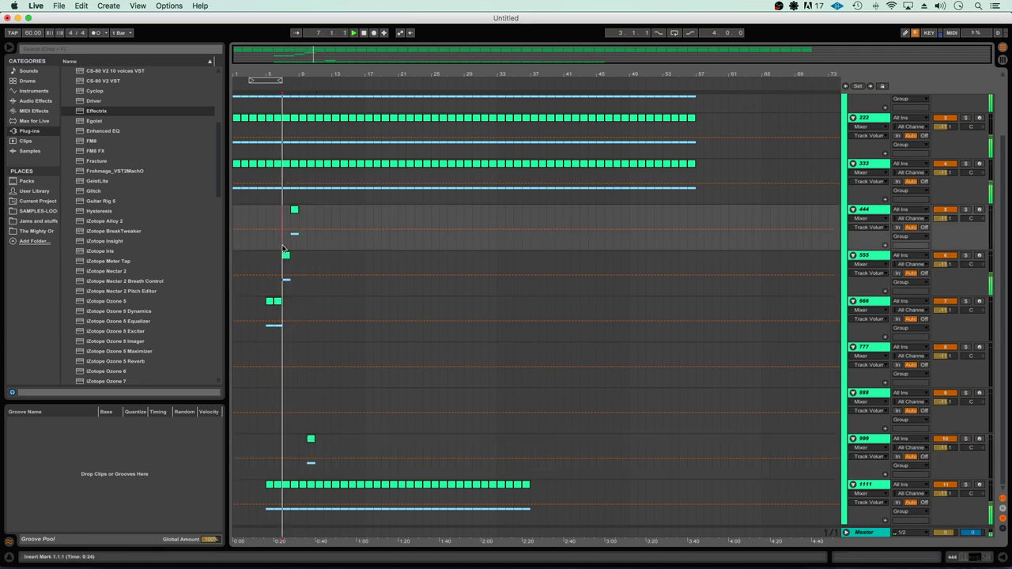
Step: Copy clips onto tracks 666 and 888 at bar 10, then play the arrangement from bar 5
left_click_drag(312, 440, 309, 316)
left_click(267, 411)
key("space")
key("space")
scroll(316, 366, "up", 3)
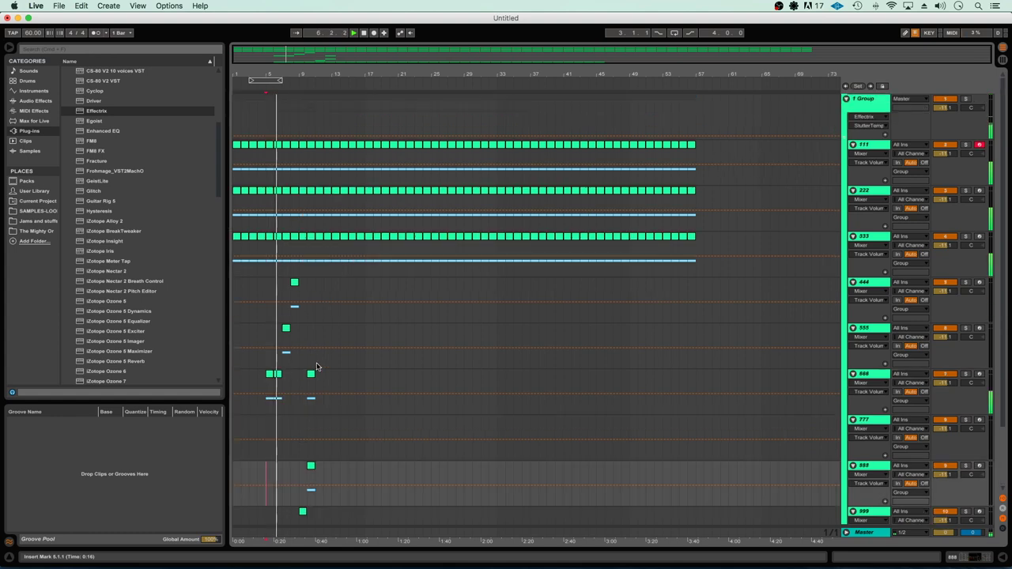
Step: Collapse the group, insert a new MIDI track below it and load Operator on that track
left_click(848, 99)
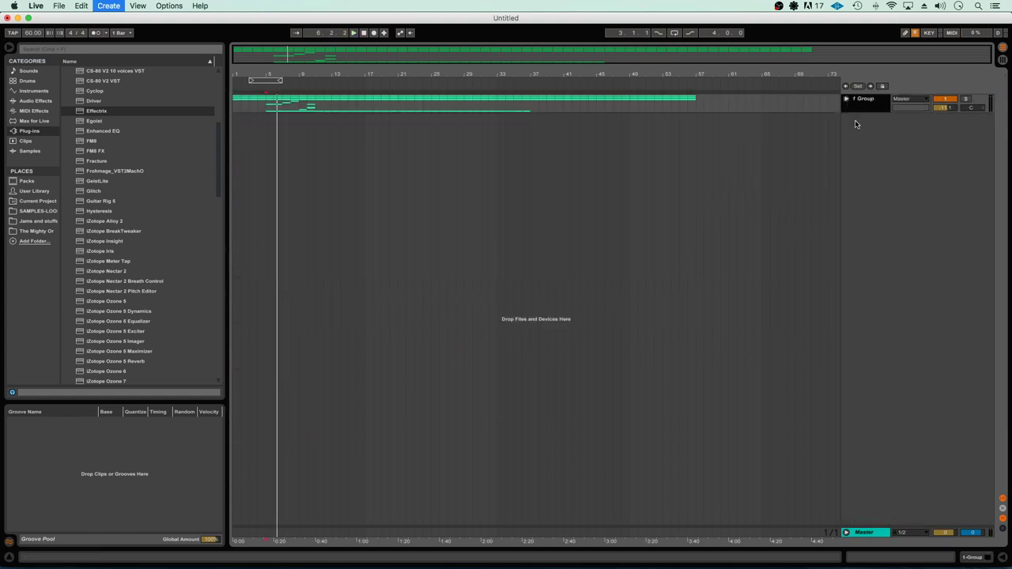
key("super+shift+t")
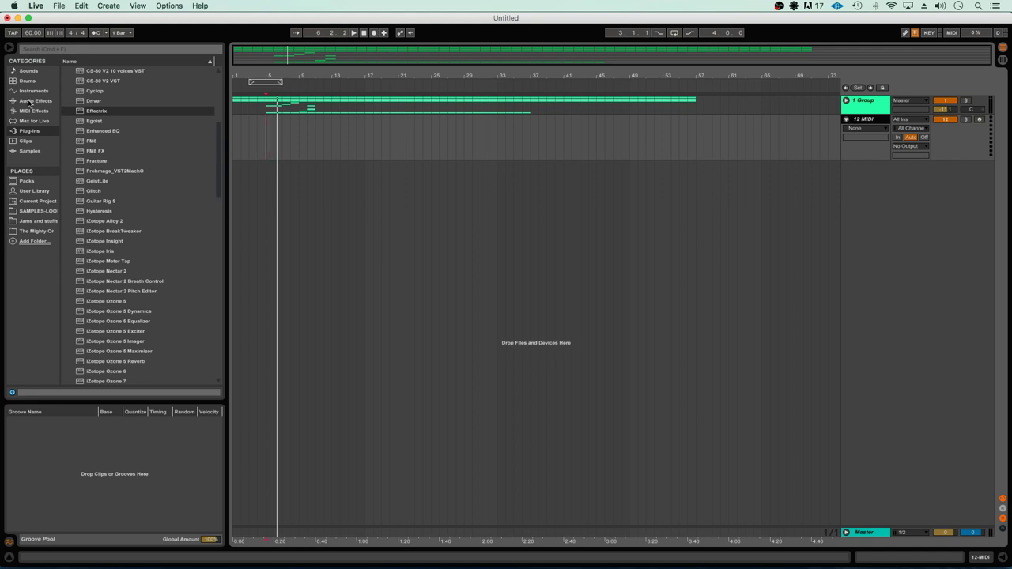
left_click(34, 92)
left_click(87, 143)
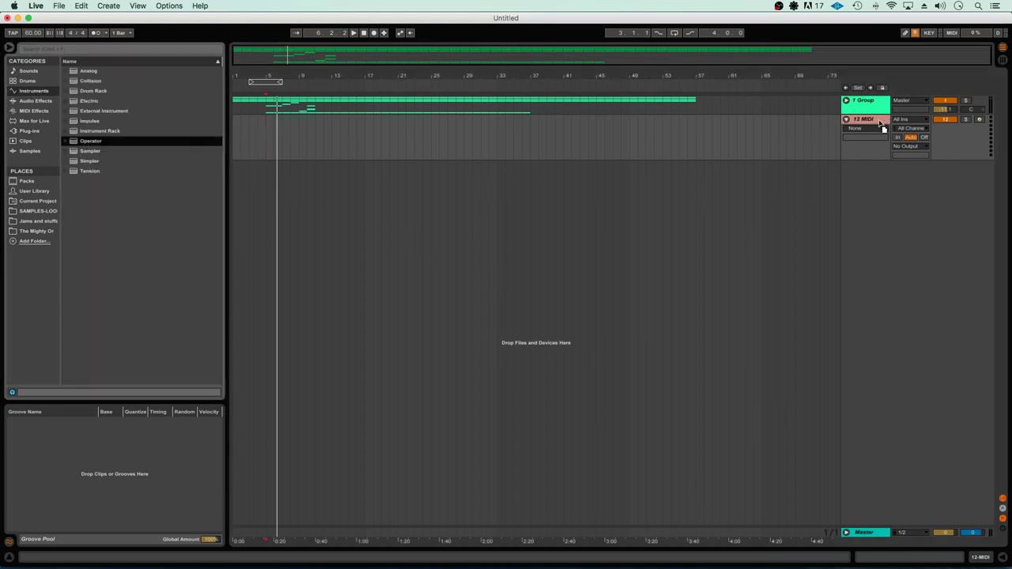
left_click_drag(873, 120, 872, 122)
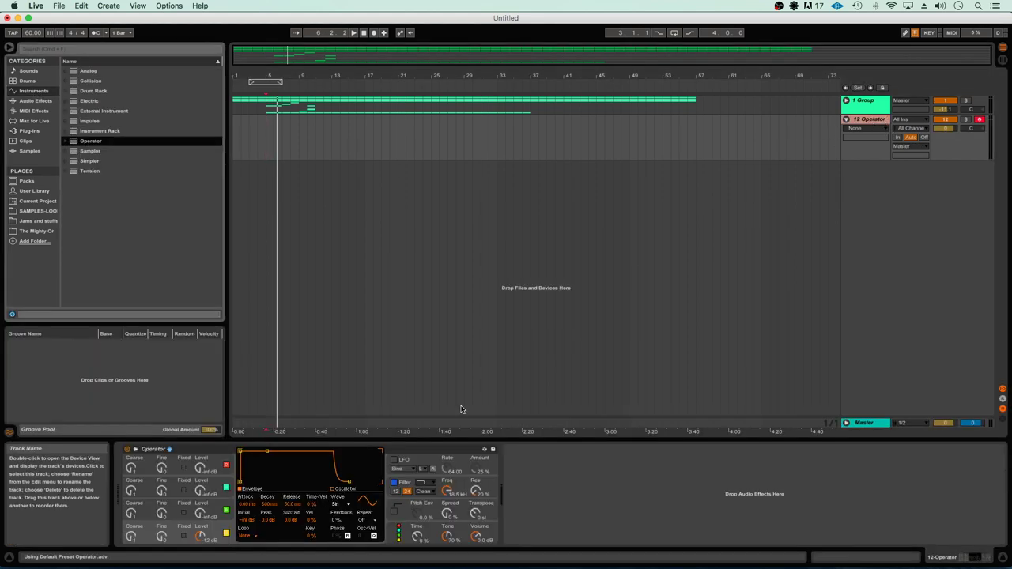
Step: Set Operator's oscillator A to a fixed 55.5 Hz and look up its matching note in Chrome's frequency table, then return to Live
left_click(184, 538)
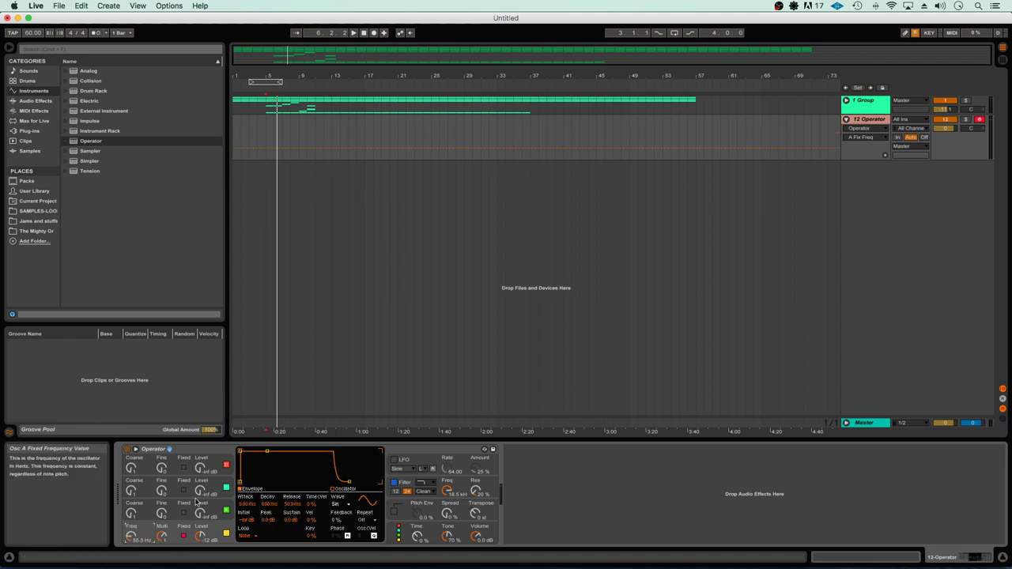
key("super+Tab")
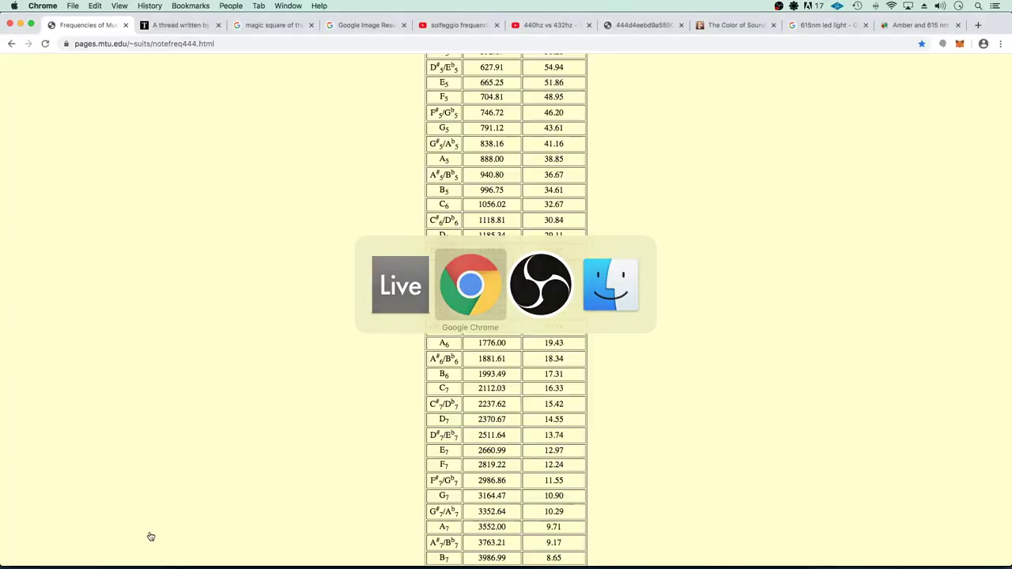
scroll(443, 285, "up", 15)
scroll(478, 259, "up", 5)
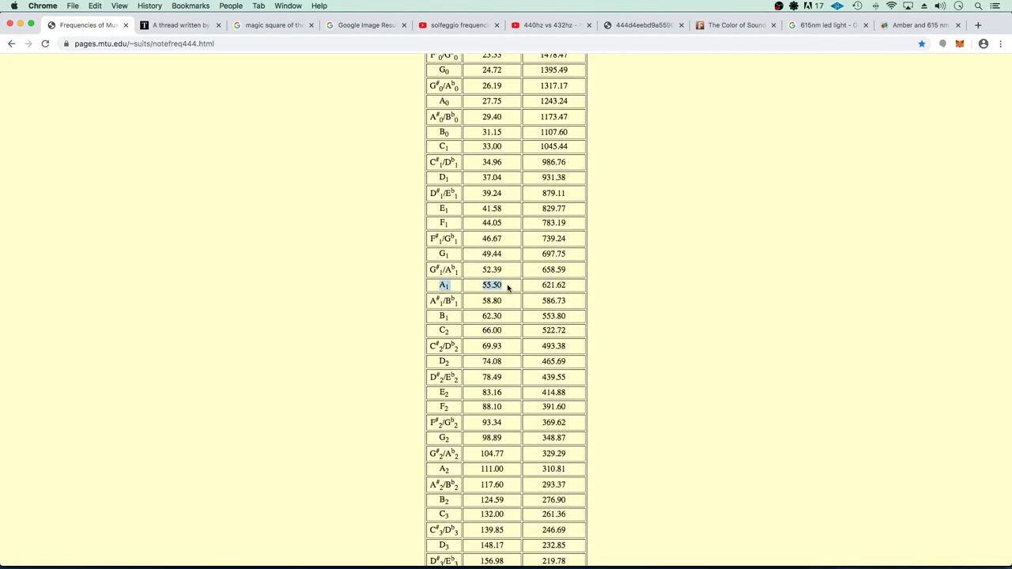
key("super+Tab")
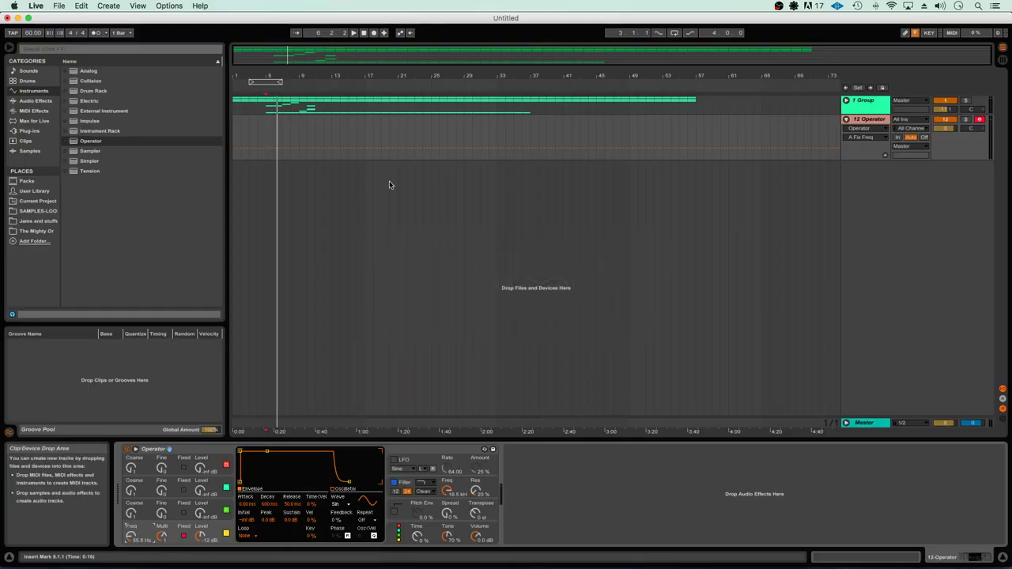
key("space")
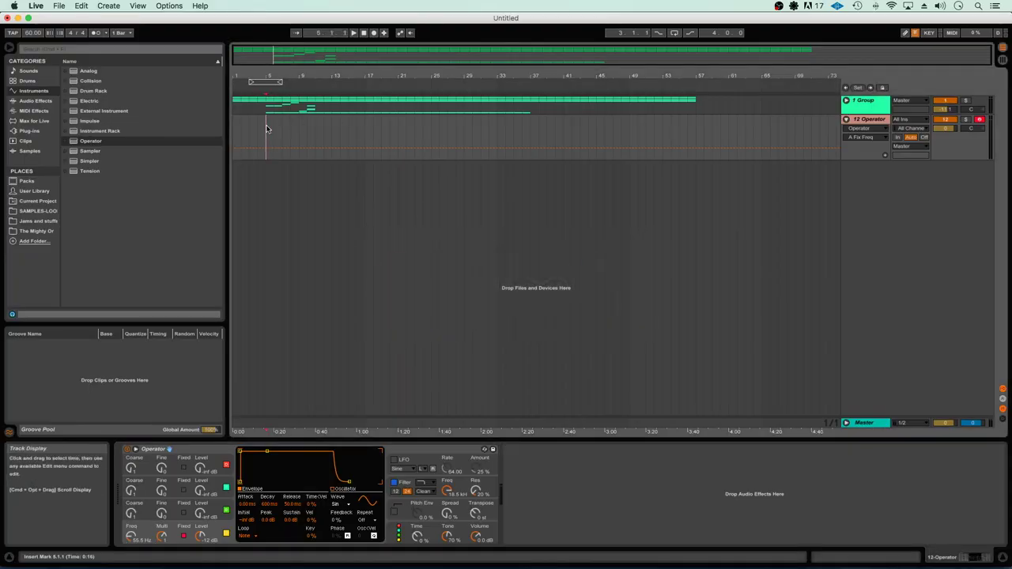
Step: Create a four-bar MIDI clip at bar 5 on the Operator track, add a sixteenth A1 note at 1.1.2 and play it
left_click_drag(266, 129, 291, 131)
double_click(296, 131)
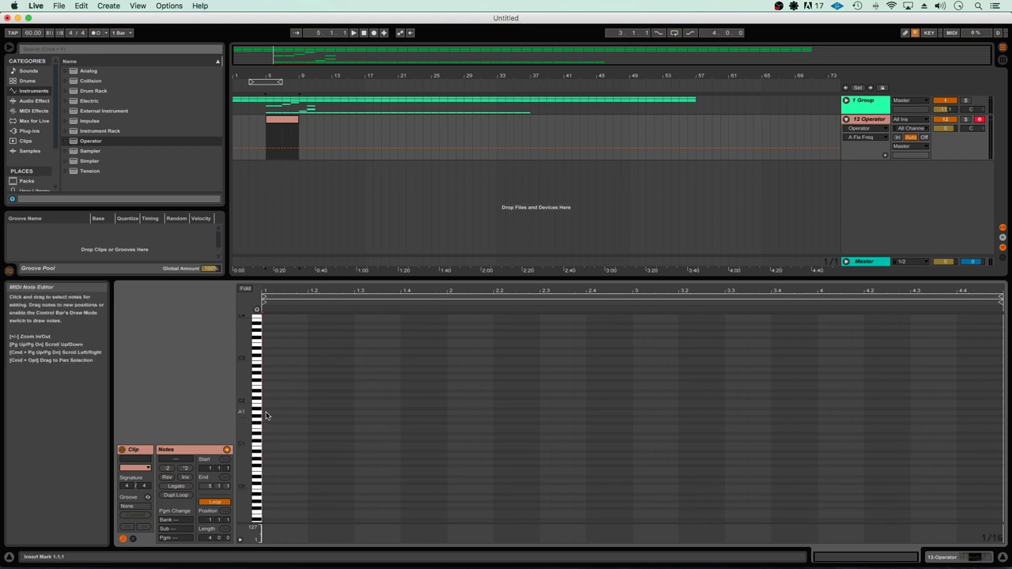
double_click(277, 416)
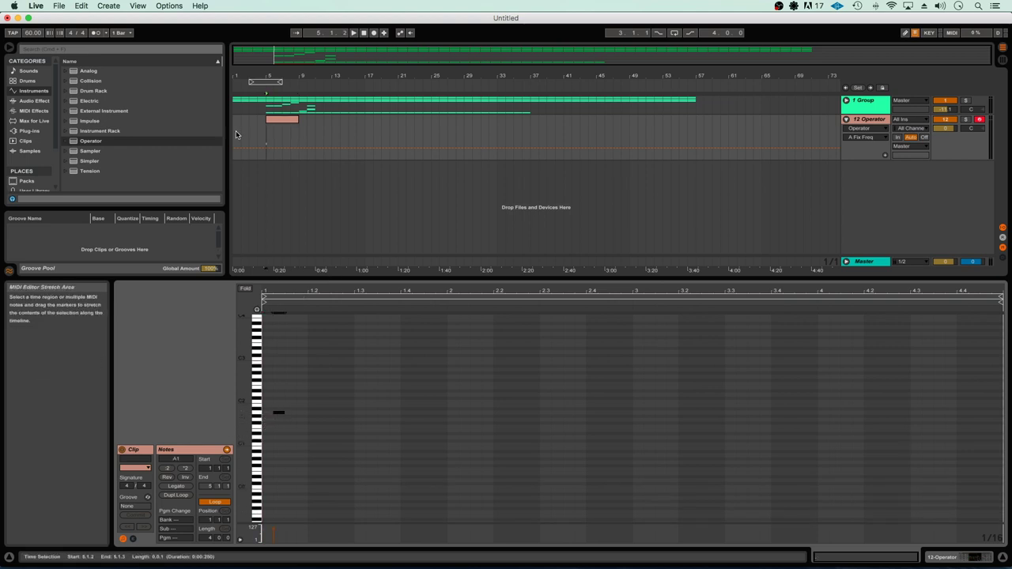
key("space")
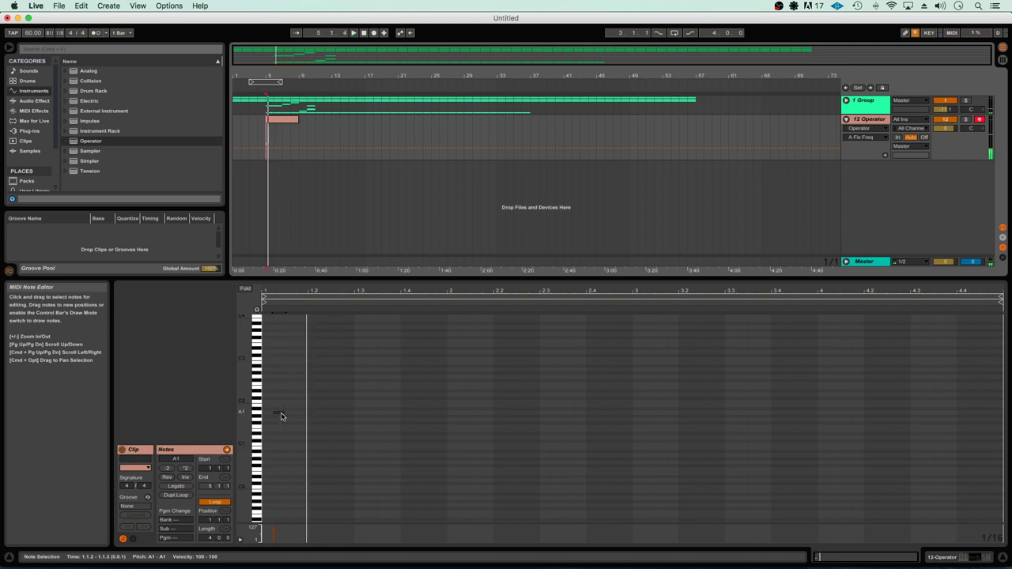
Step: Set the Operator track's volume to -11.1 dB and copy the A1 note to 1.2.2, 1.3.2 and 1.3.3
left_click(947, 128)
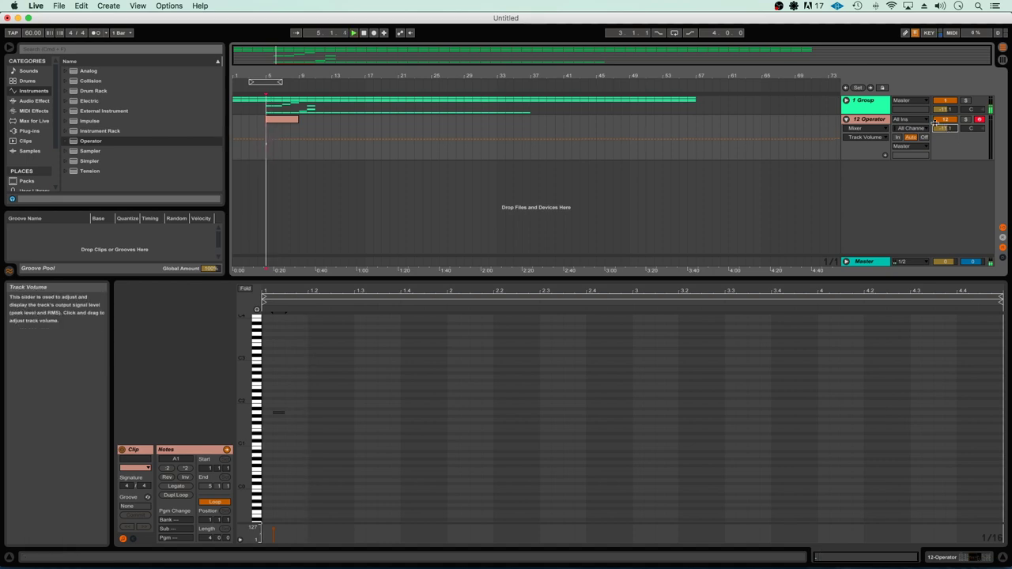
left_click(279, 413)
key("space")
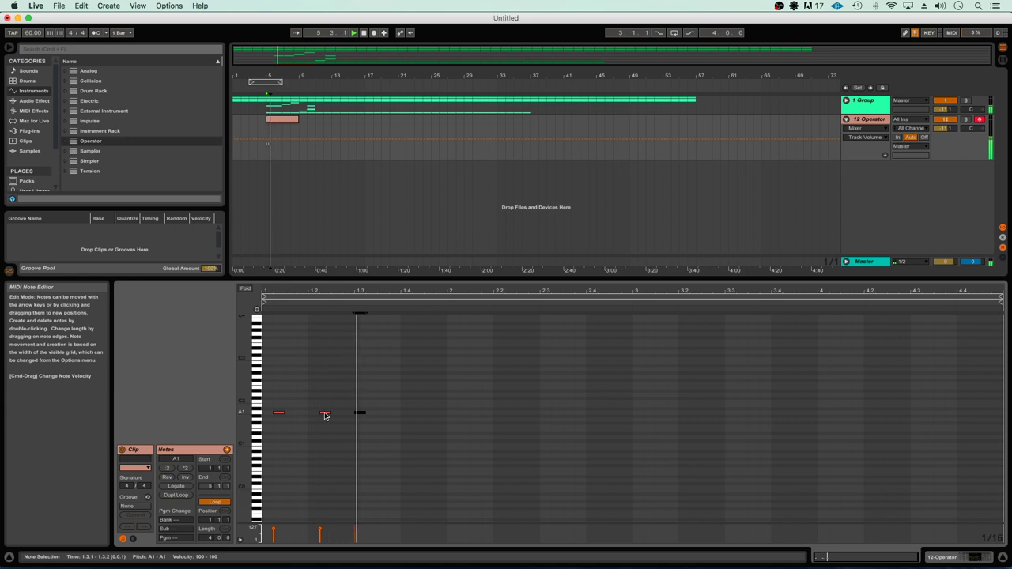
key("Right")
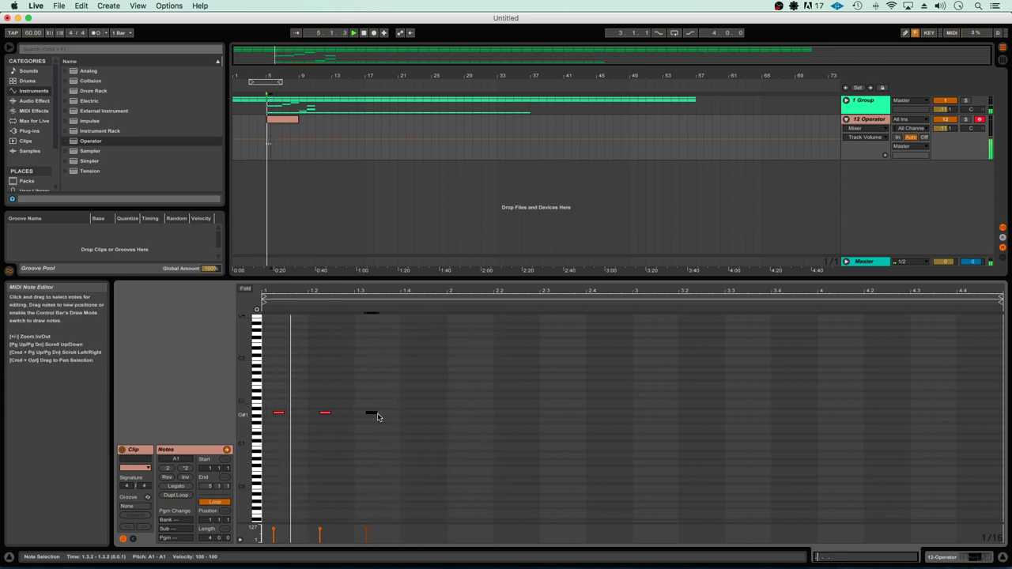
key("super+d")
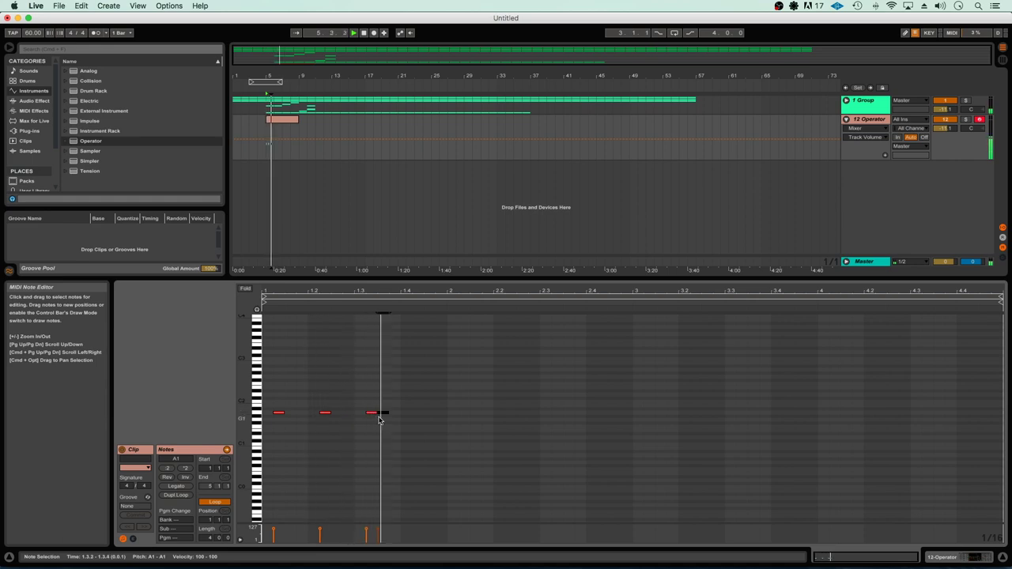
Step: Shorten the two adjacent A1 notes at 1.3.2 and 1.3.3 to thirty-second notes and play the clip
left_click(377, 419)
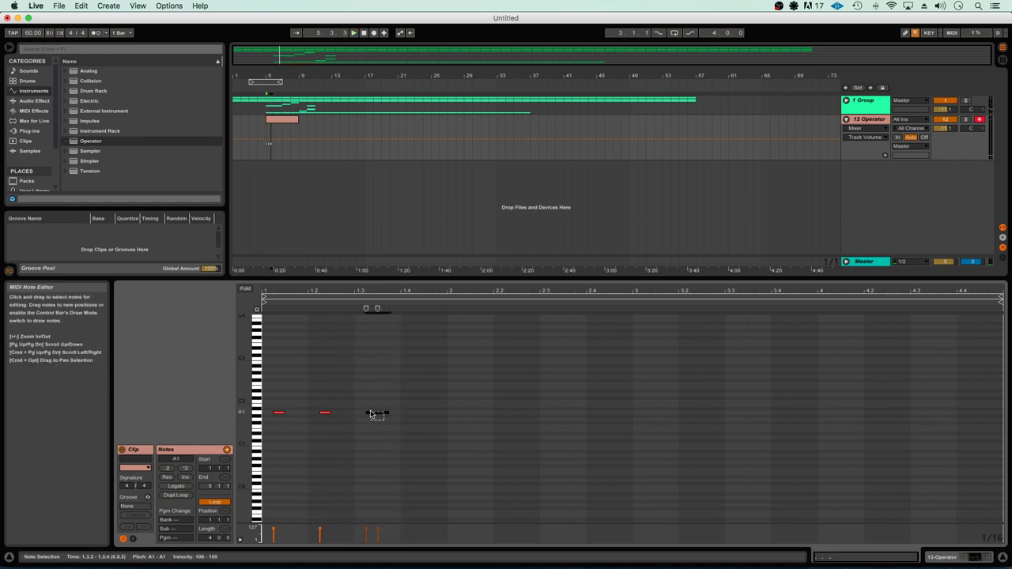
key("plus")
scroll(400, 428, "left", 3)
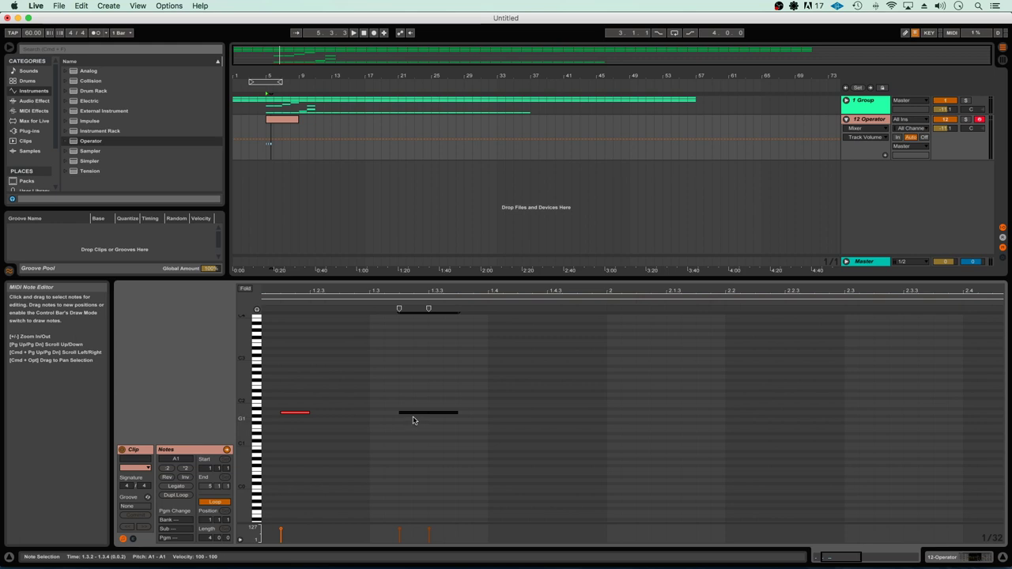
left_click_drag(427, 412, 410, 416)
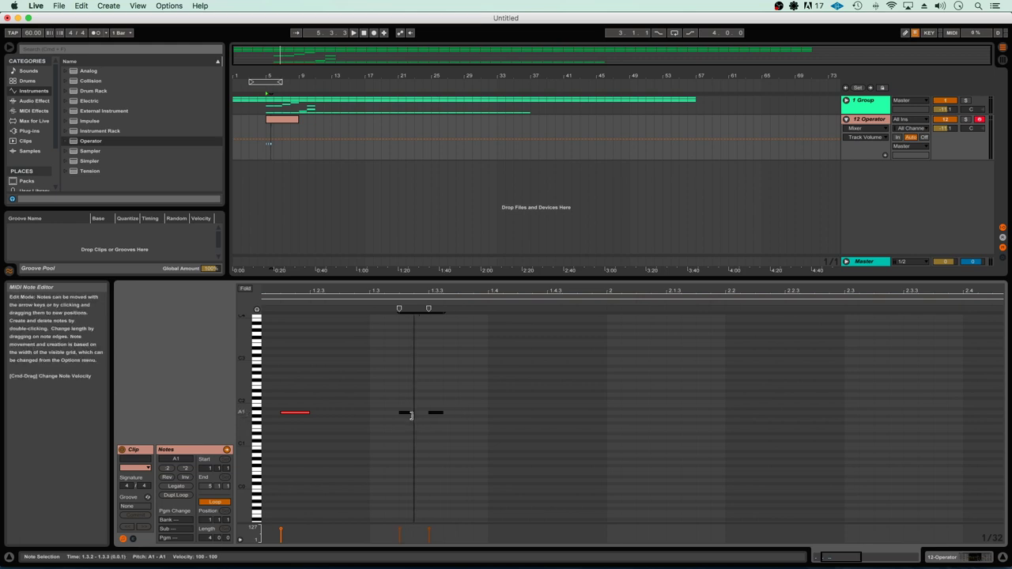
key("space")
key("minus")
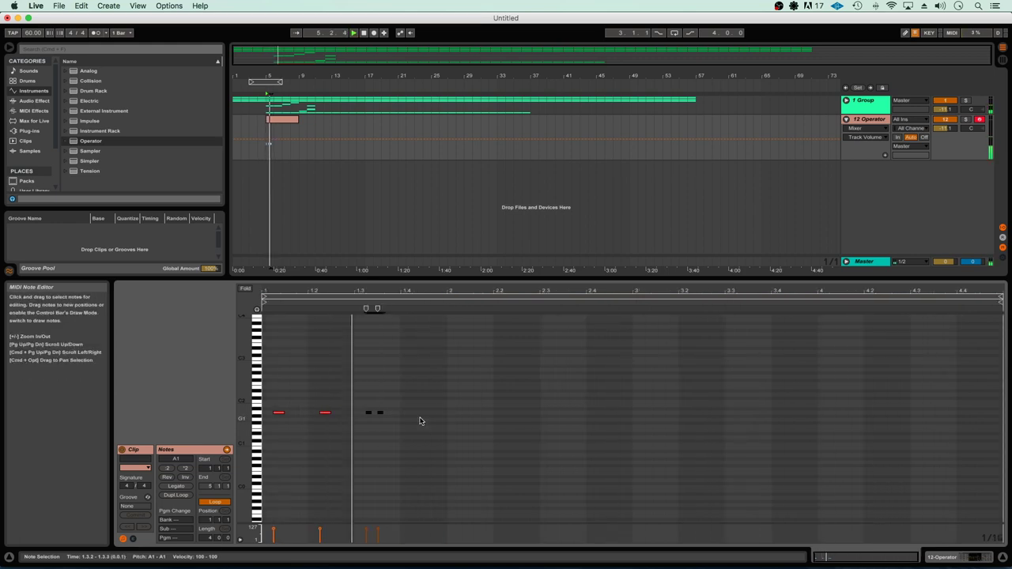
Step: Shift the second short A1 note in beat 3 one thirty-second past 1.3.3 and replay the clip
left_click(380, 415)
left_click_drag(379, 415, 391, 417)
key("plus")
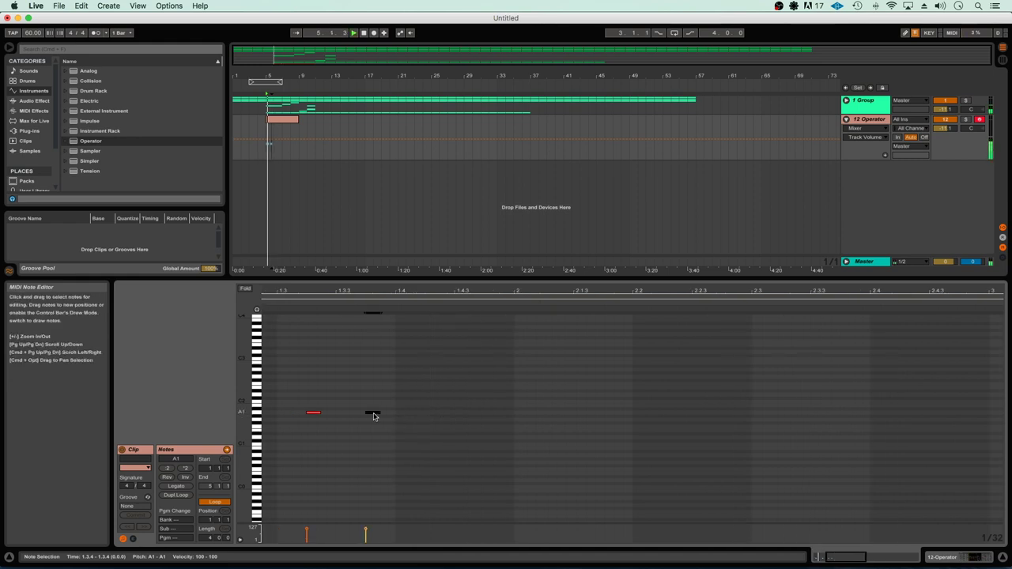
left_click_drag(375, 417, 360, 418)
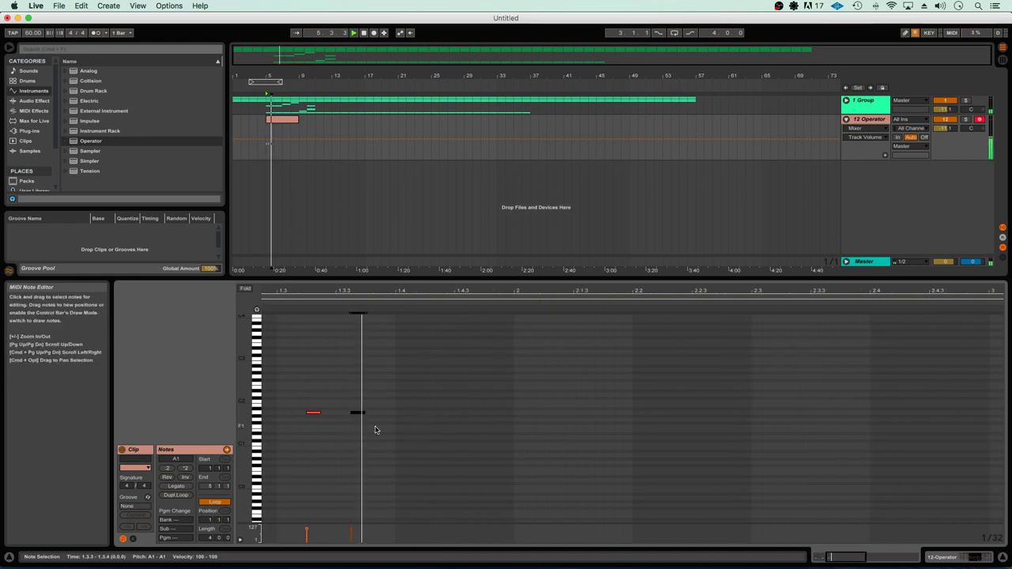
key("minus")
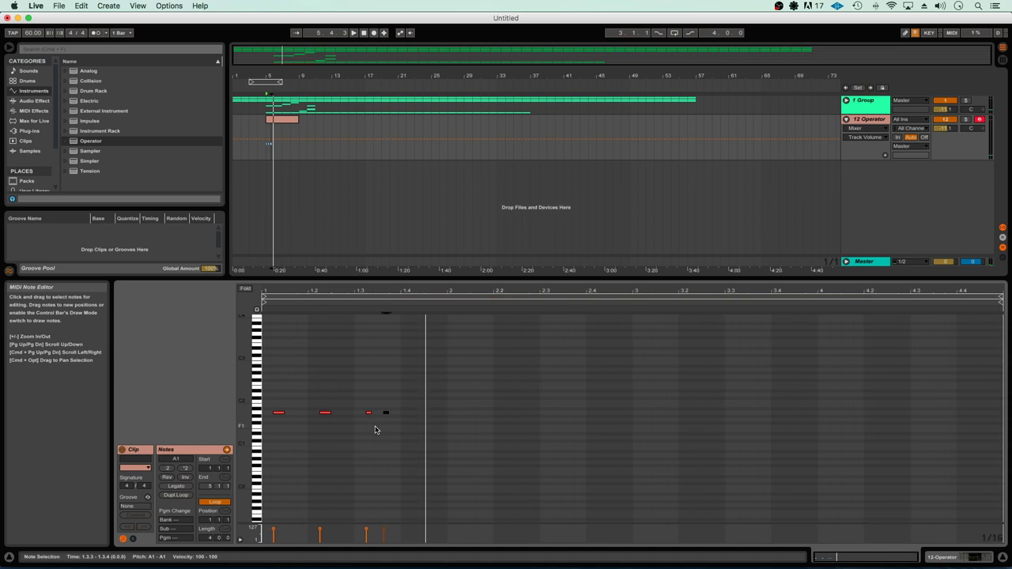
key("space")
Step: Copy an A1 note to 1.4.2, duplicate the whole one-bar pattern three times to fill the four-bar clip, and select that clip
left_click(325, 414)
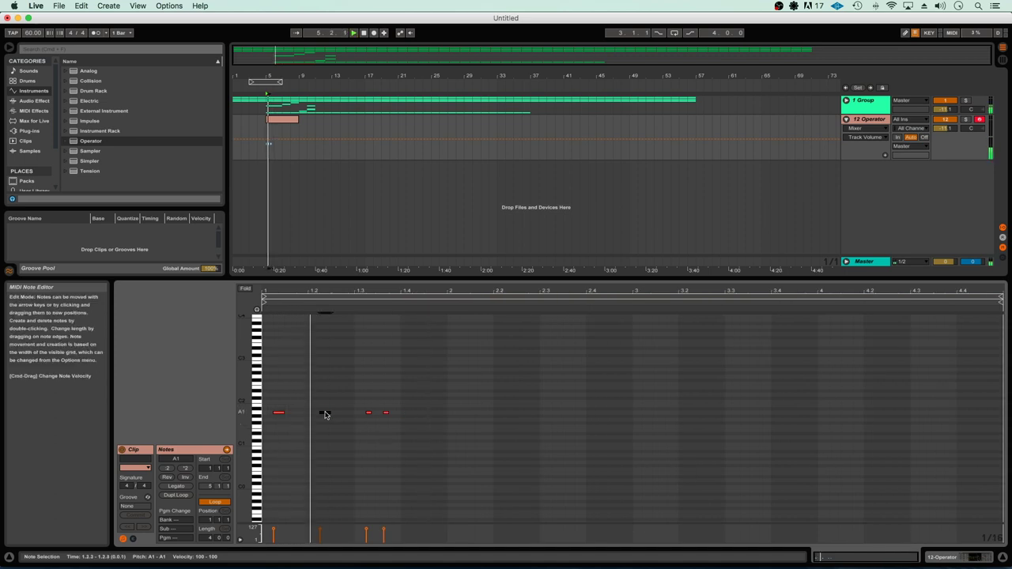
left_click_drag(324, 415, 273, 394)
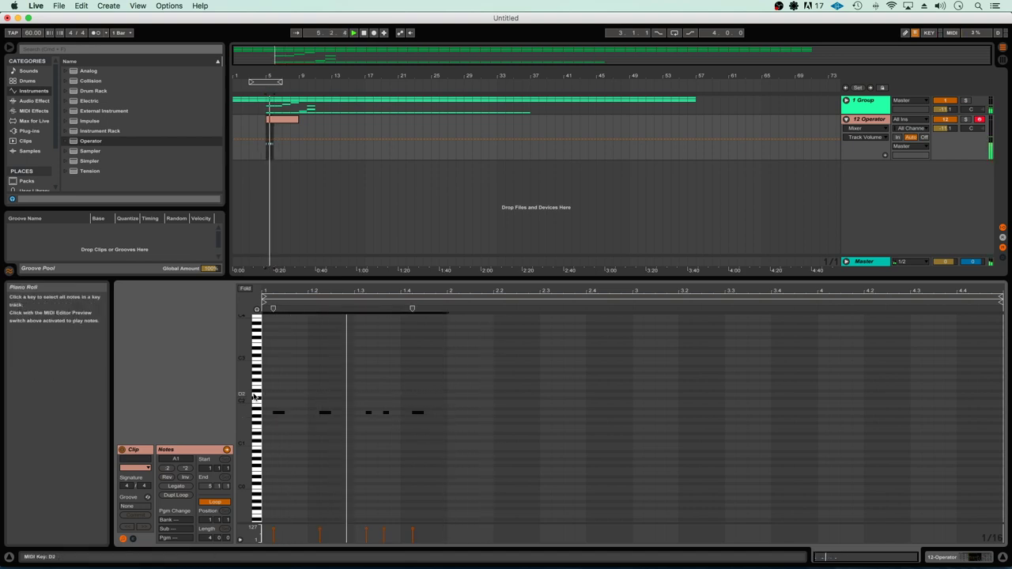
key("super+d")
key("super+d")
key("super+d")
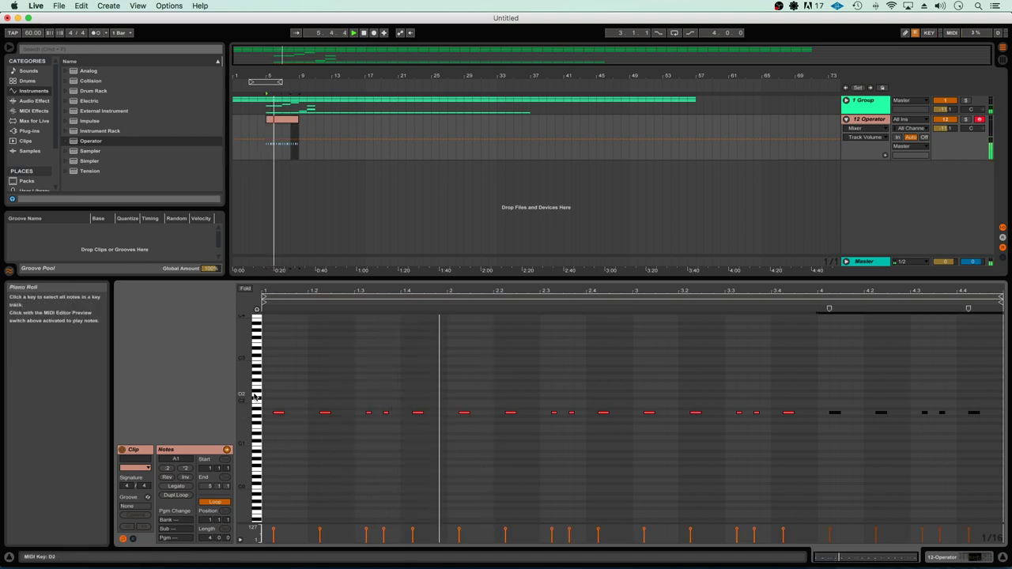
left_click(285, 123)
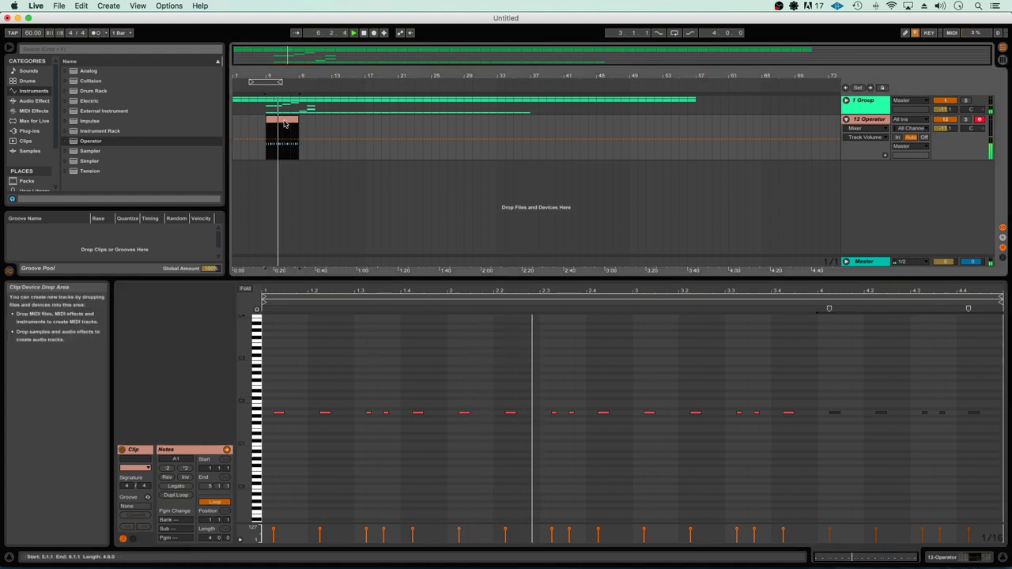
Step: Duplicate the four-bar bass clip twice, expand the group's tracks and play the arrangement from bar 5
key("super+d")
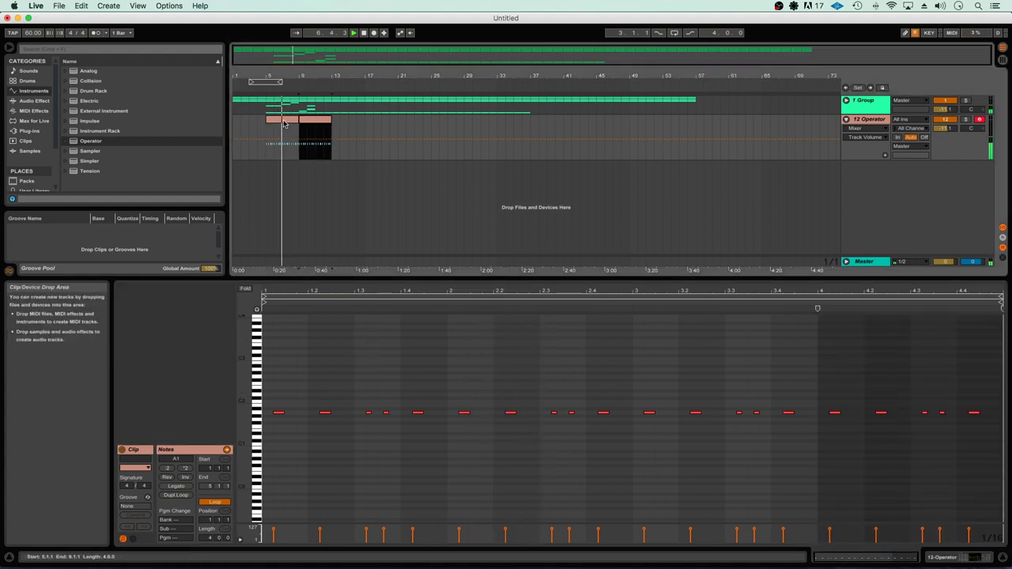
key("super+d")
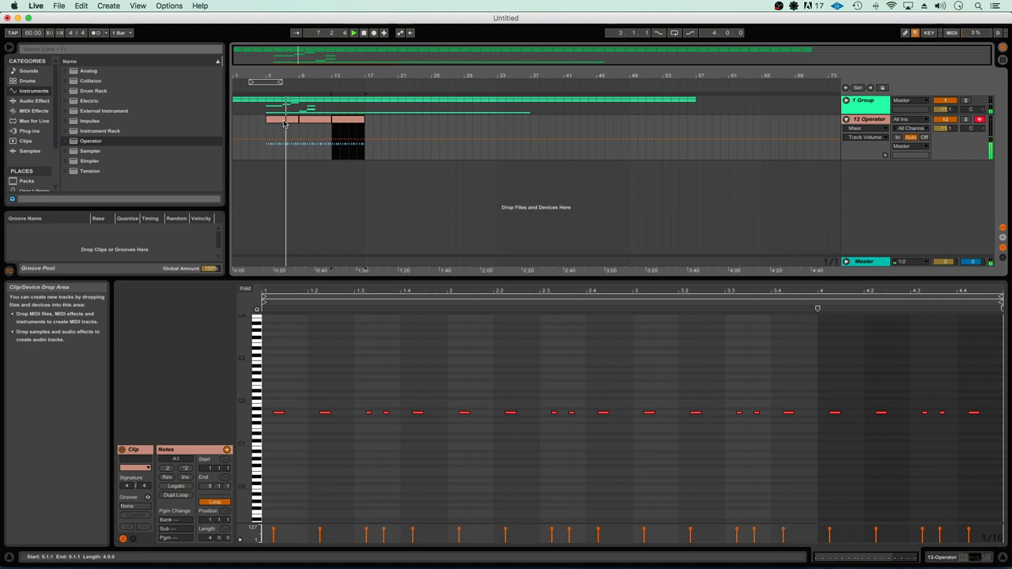
left_click(847, 101)
scroll(486, 199, "down", 5)
left_click_drag(411, 278, 411, 515)
scroll(385, 349, "up", 1)
key("plus")
scroll(384, 350, "left", 5)
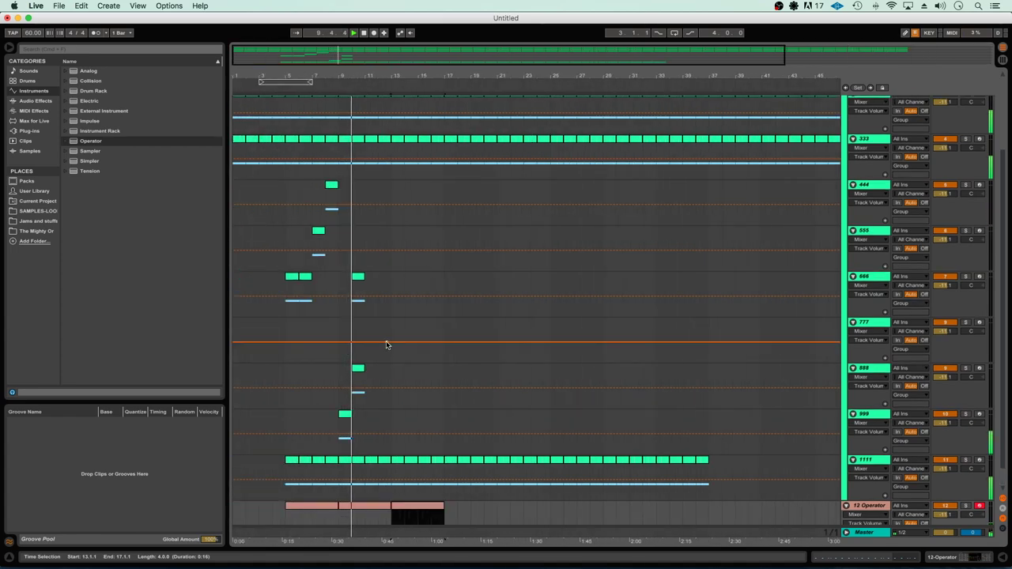
scroll(386, 344, "down", 1)
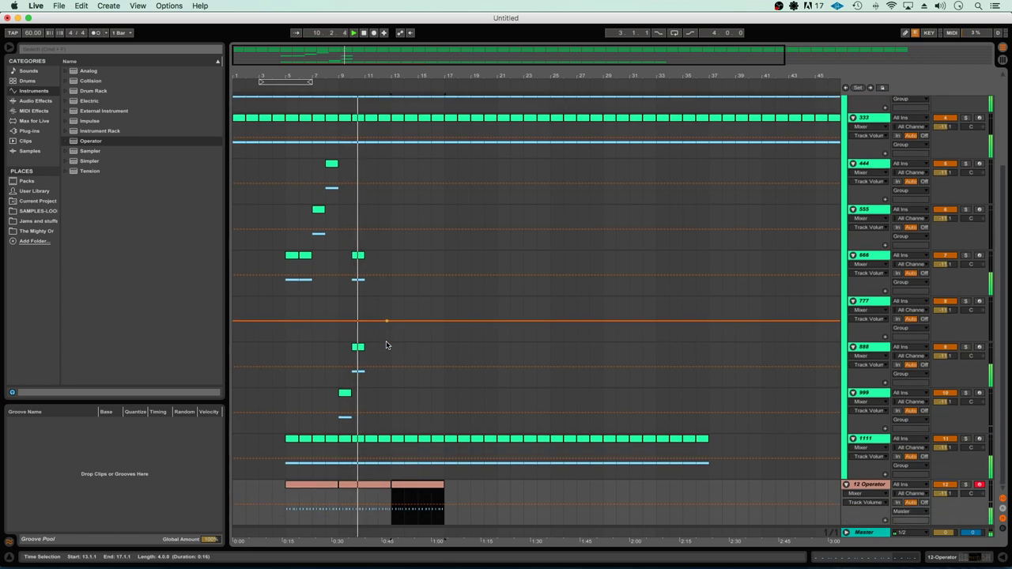
scroll(386, 345, "up", 1)
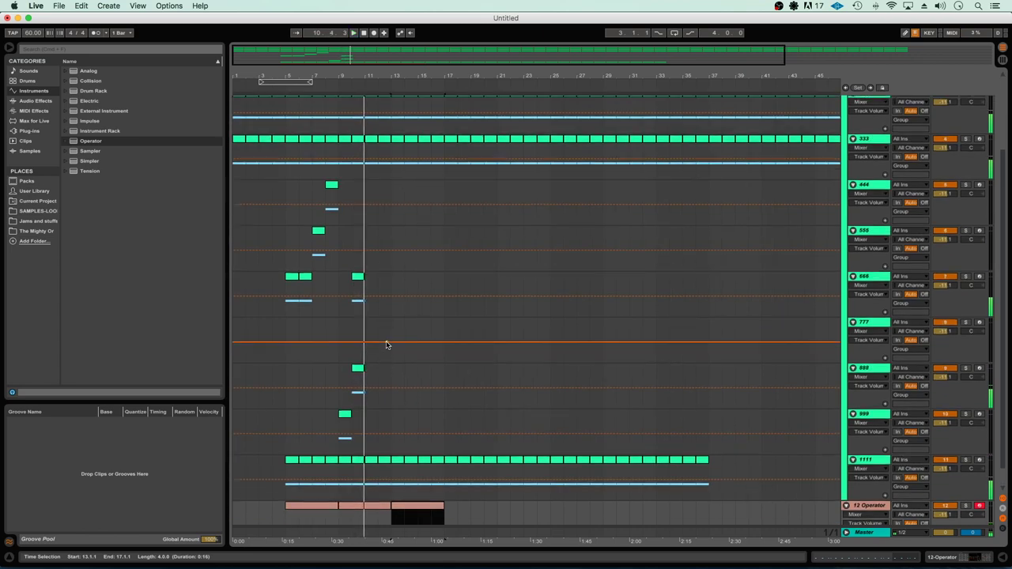
left_click(286, 332)
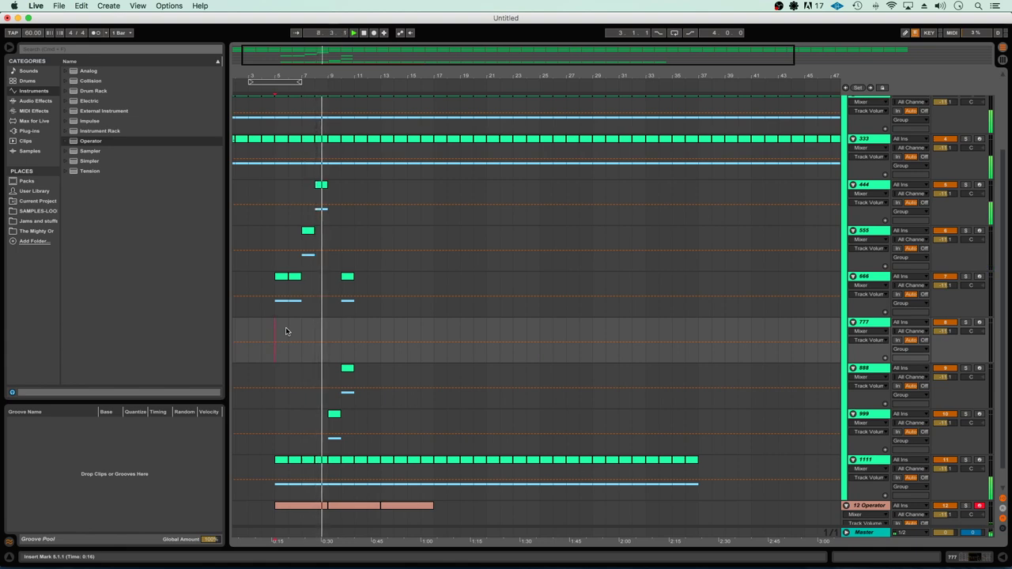
Step: Move the 666 track's clip from bar 10 to bar 9 and place a copy on the 555 track at bar 10
scroll(286, 331, "left", 1)
left_click_drag(359, 277, 353, 280)
left_click(357, 368)
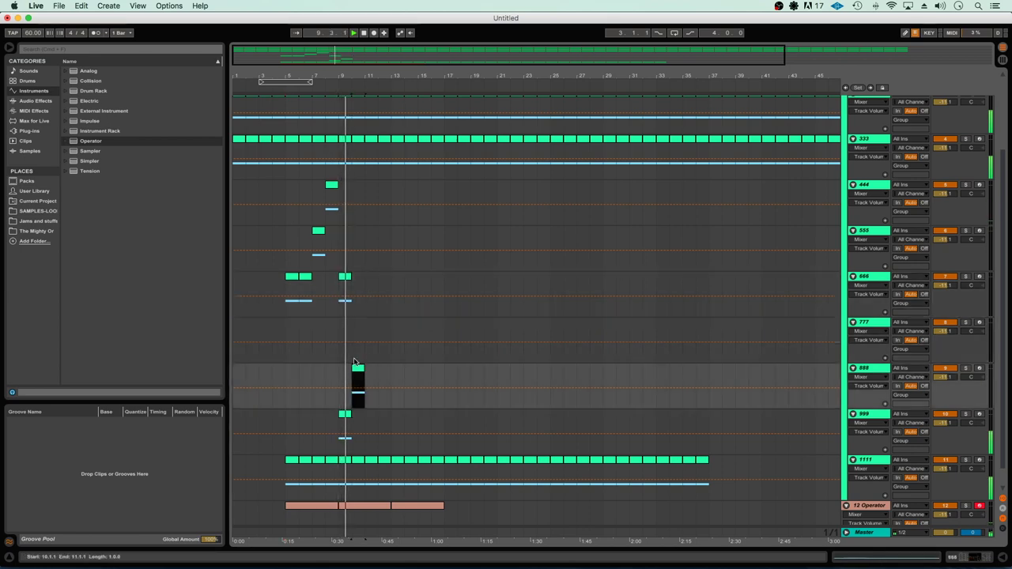
left_click(346, 279)
left_click_drag(346, 279, 361, 254)
Step: Copy the 555 and 888 clips at bar 10 to bar 11 on the 444 and 777 tracks, and play from bar 5
left_click(359, 371)
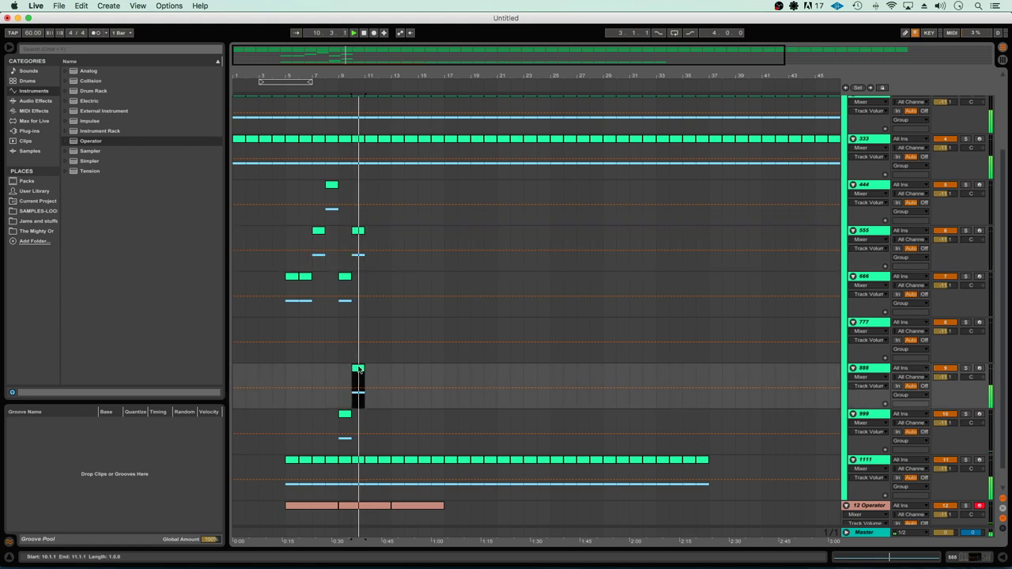
left_click_drag(372, 377, 370, 213)
left_click(287, 333)
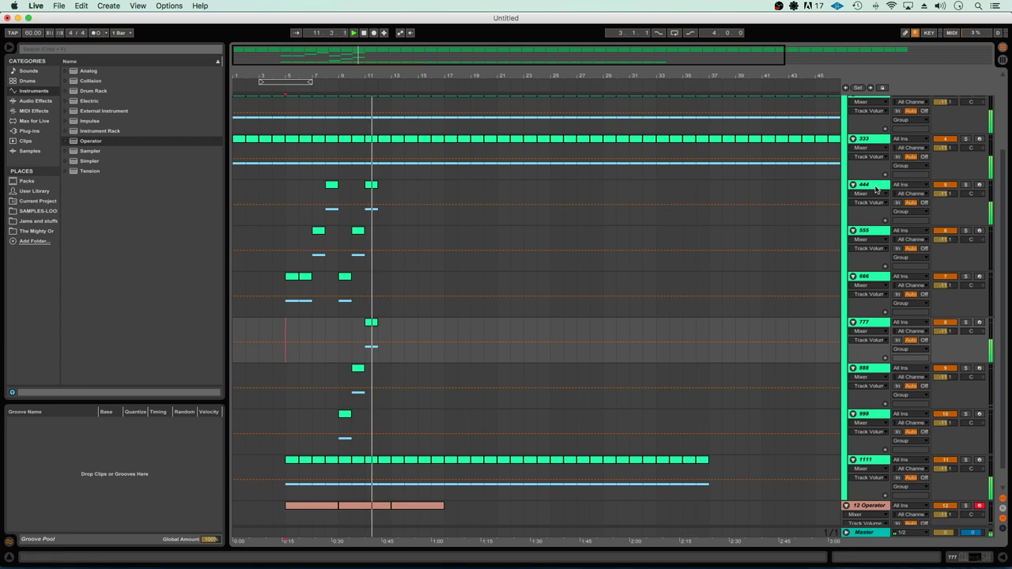
Step: Duplicate the 444 track and set the copy's Operator fixed frequency to 528 Hz
left_click(873, 184)
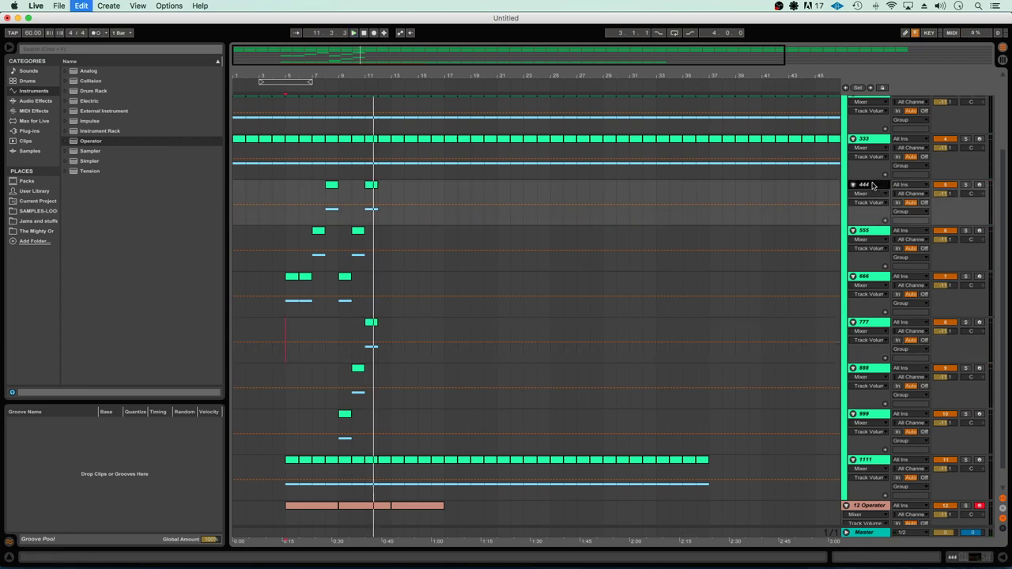
key("super+d")
double_click(868, 221)
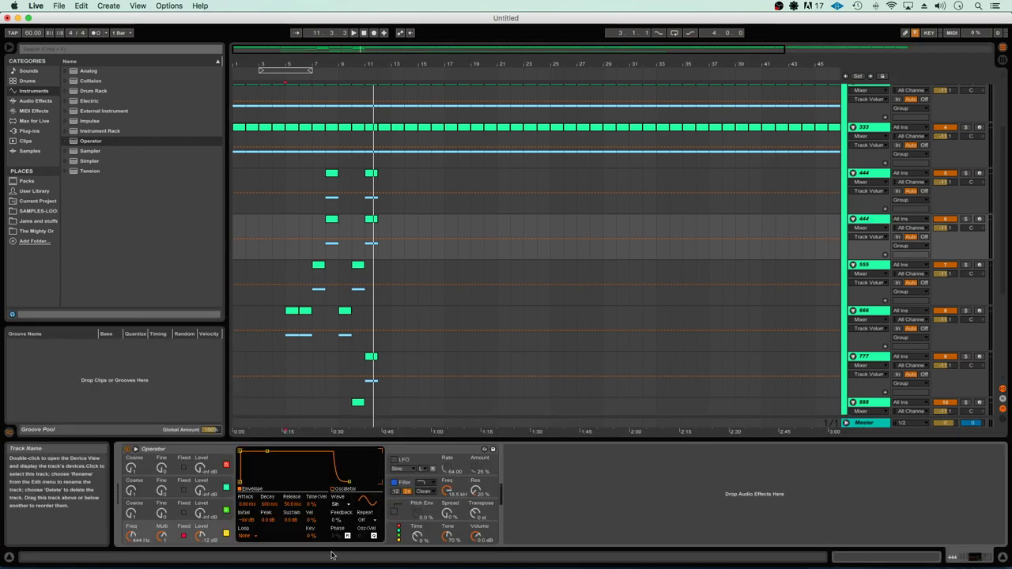
left_click(139, 540)
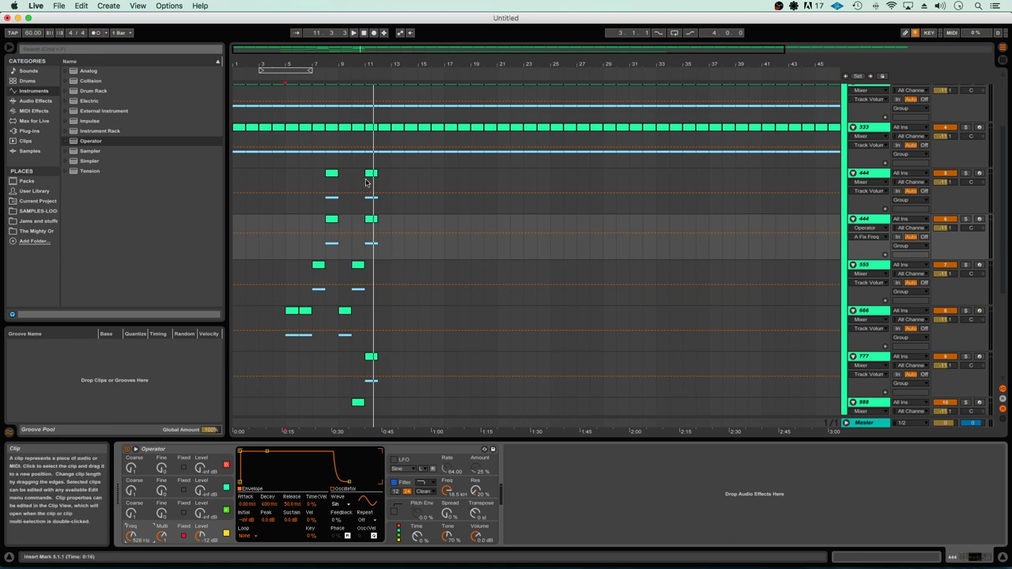
Step: Delete the duplicated track's clip at bar 8 and move the original 444 track's bar 11 clip to bar 12
left_click(333, 224)
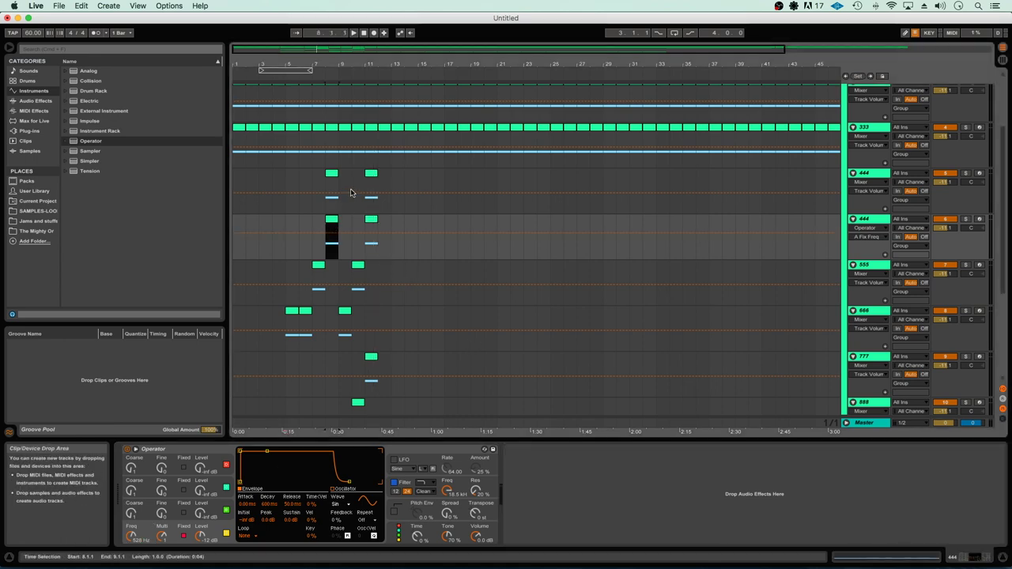
left_click_drag(373, 174, 387, 175)
Step: Play the arrangement from bar 10, rename the duplicated track 528, and stop playback
left_click(355, 245)
key("space")
scroll(459, 266, "down", 2)
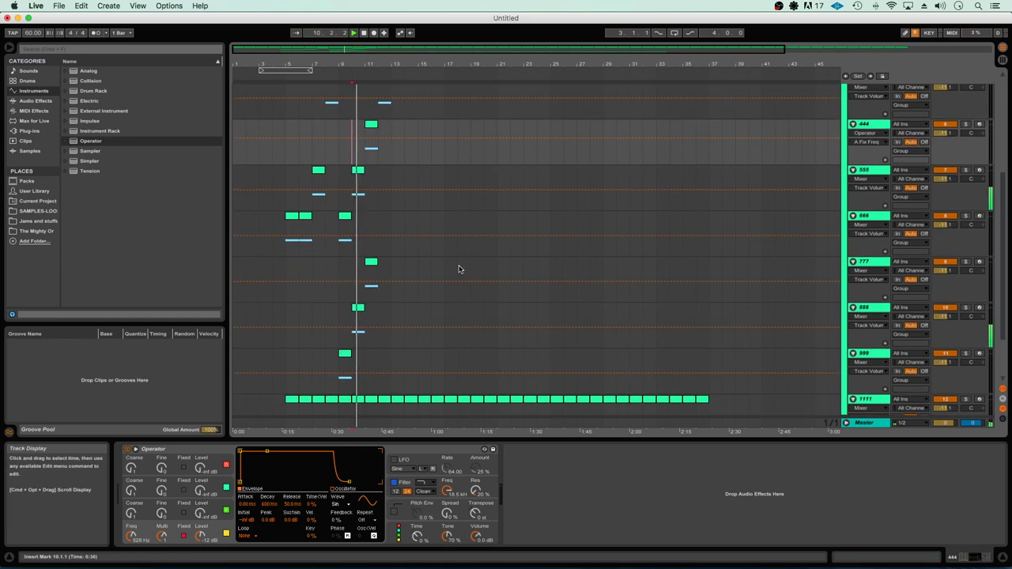
scroll(459, 269, "up", 2)
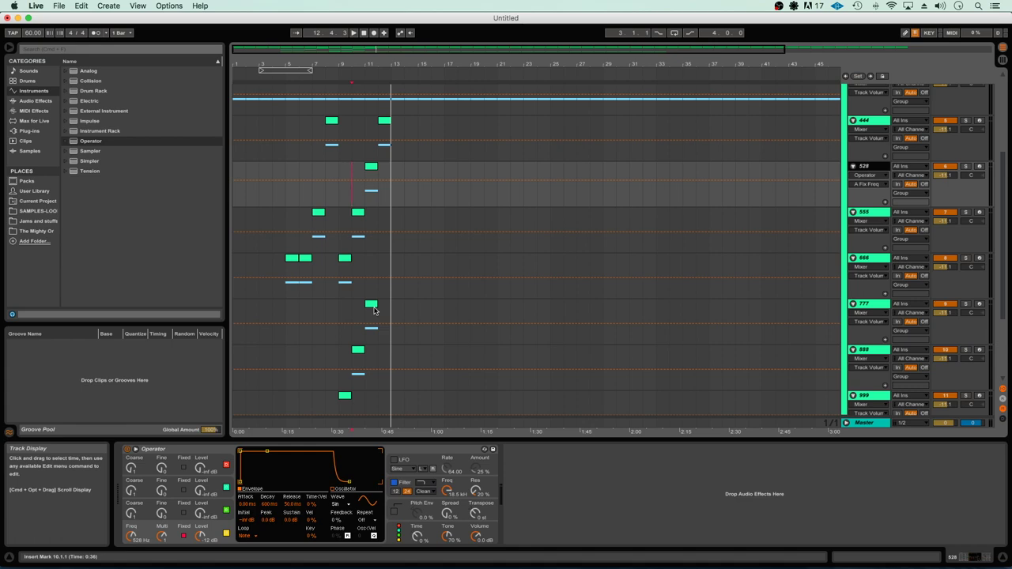
key("space")
Step: Copy the 666 track's two adjacent clips at bars 5 and 6 to bars 12 and 13
left_click(309, 272)
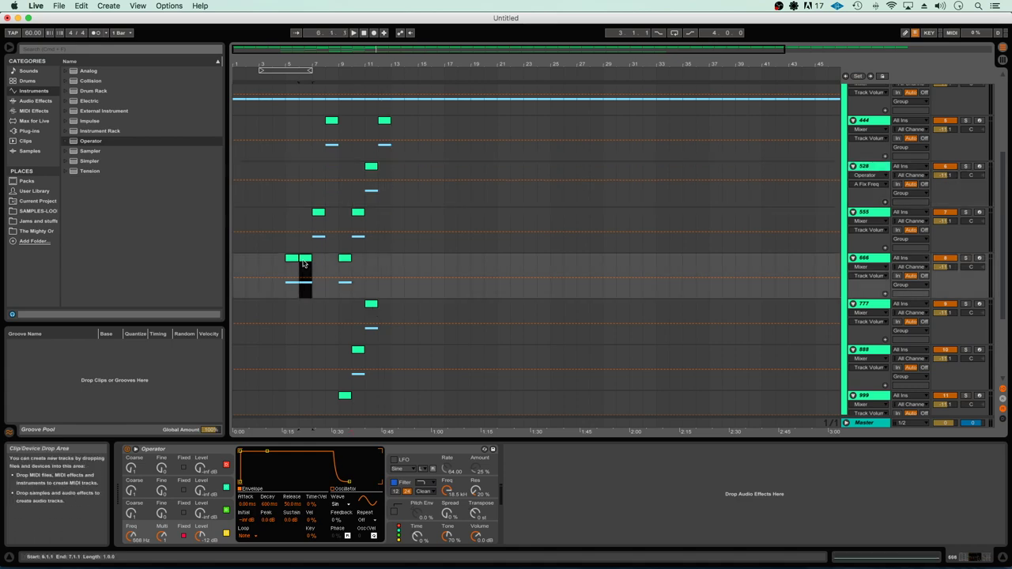
left_click(290, 261, "shift")
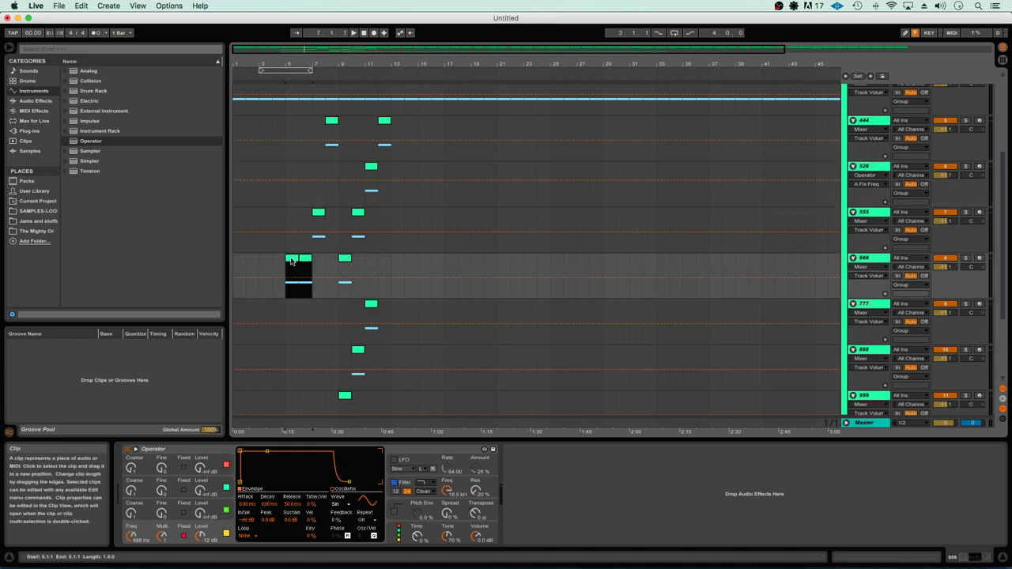
left_click_drag(290, 261, 384, 269)
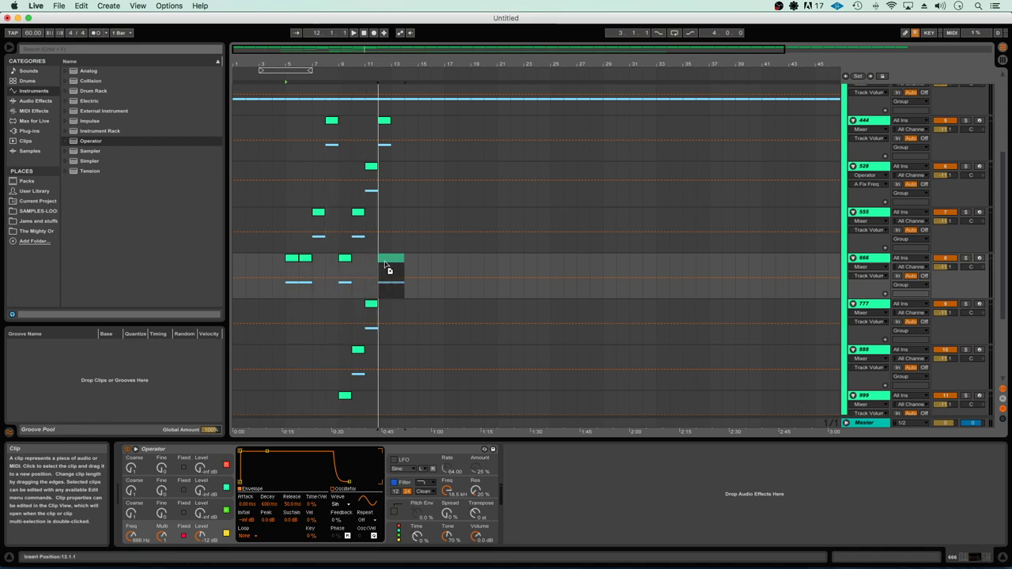
scroll(443, 267, "down", 2)
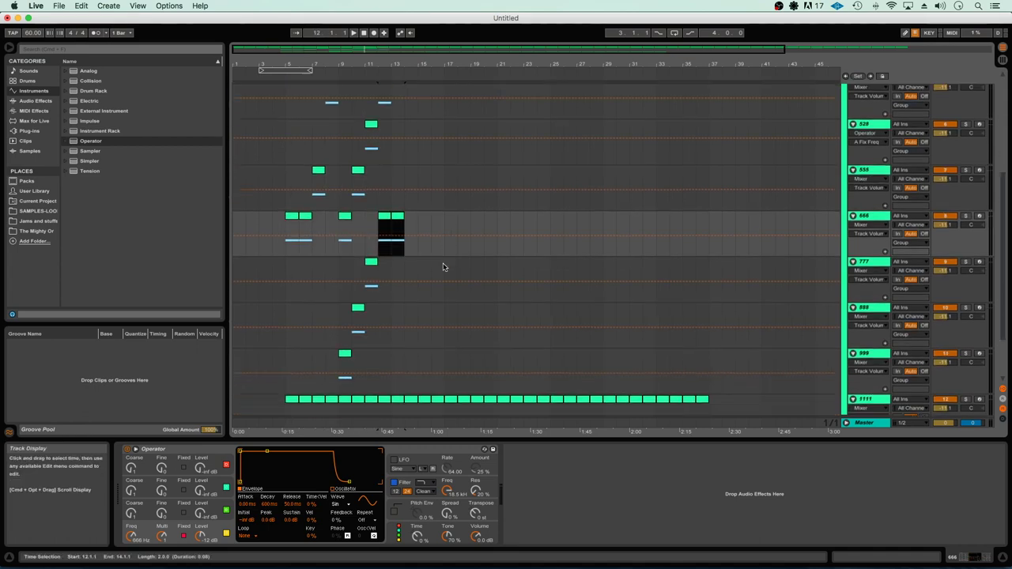
Step: Copy the 999 track's clip from bar 9 to bar 13
left_click(399, 220)
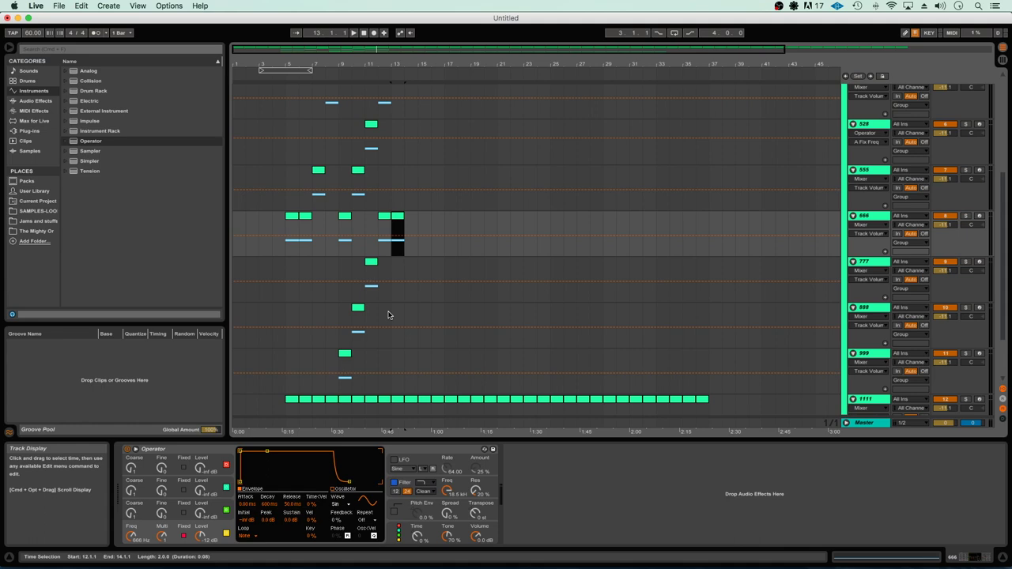
left_click(345, 355)
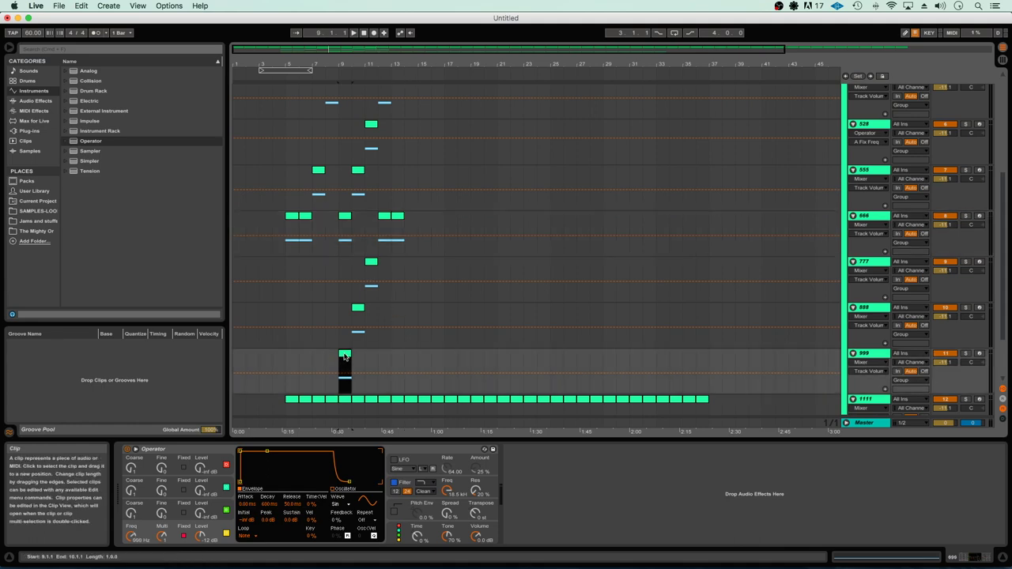
left_click_drag(345, 355, 398, 356)
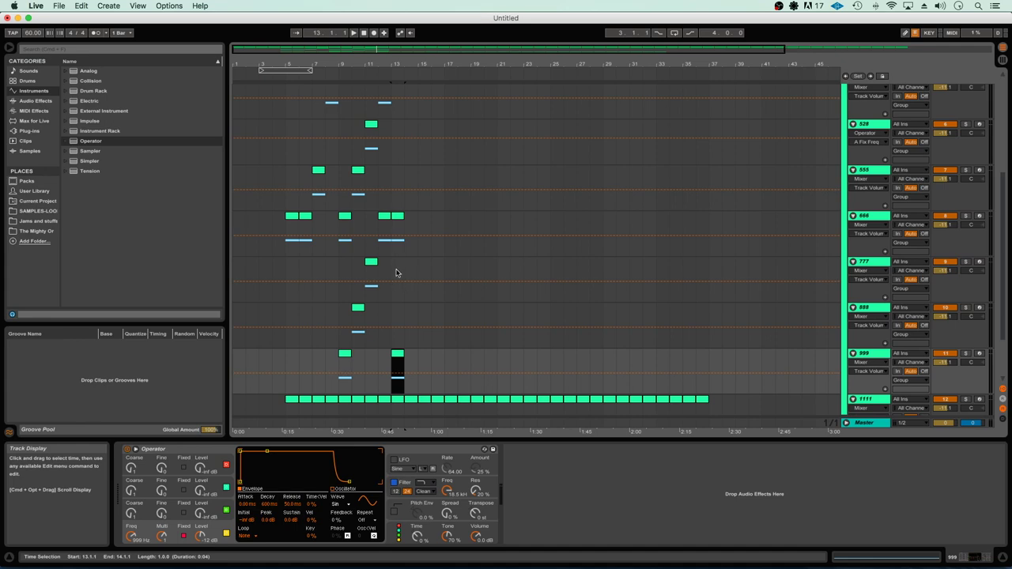
Step: Select bars 10 to 12 across the 444 to 888 tracks and copy the block to bar 14
left_click(359, 311)
left_click_drag(376, 346, 354, 139)
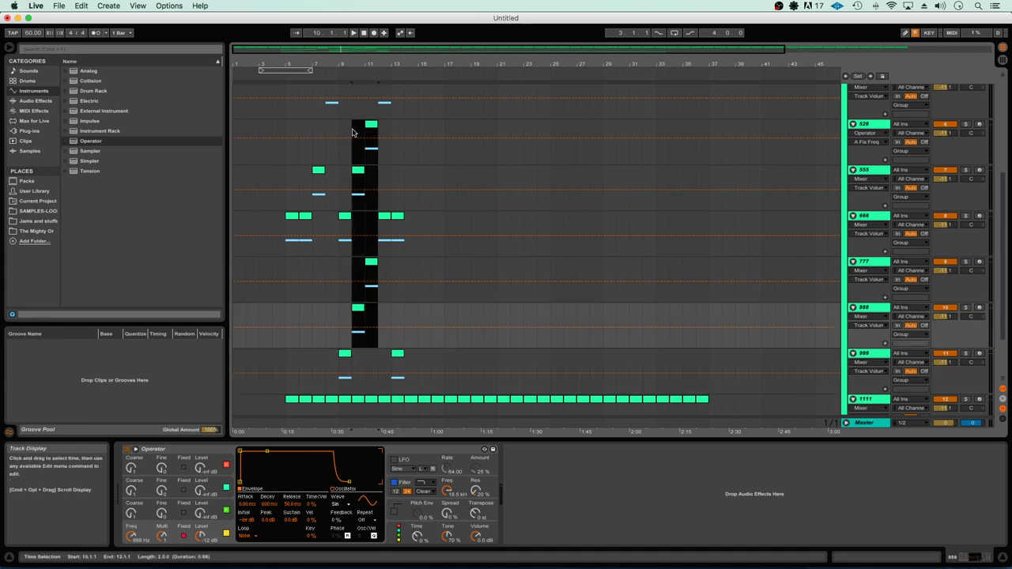
key("Right")
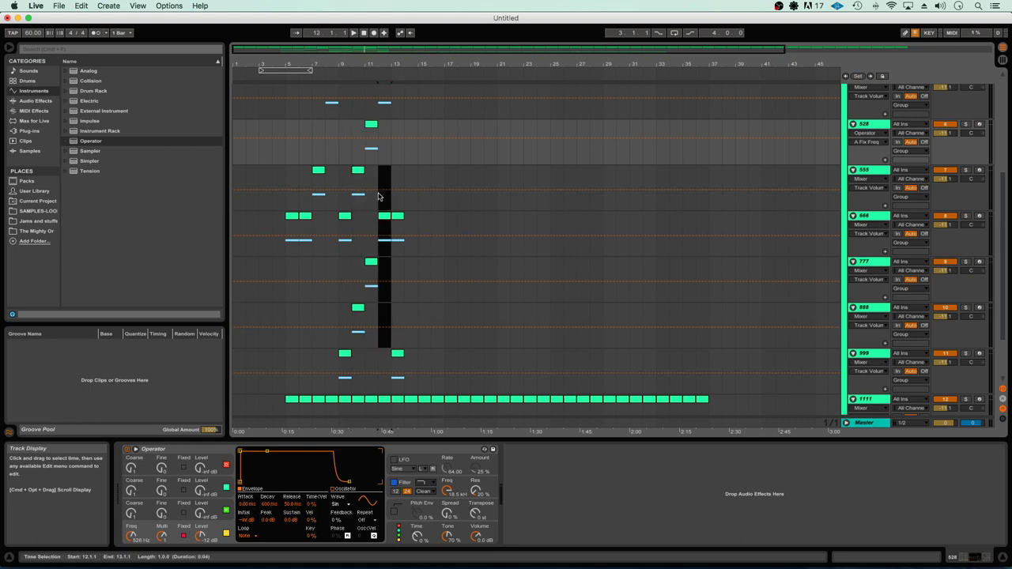
left_click(360, 107, "shift")
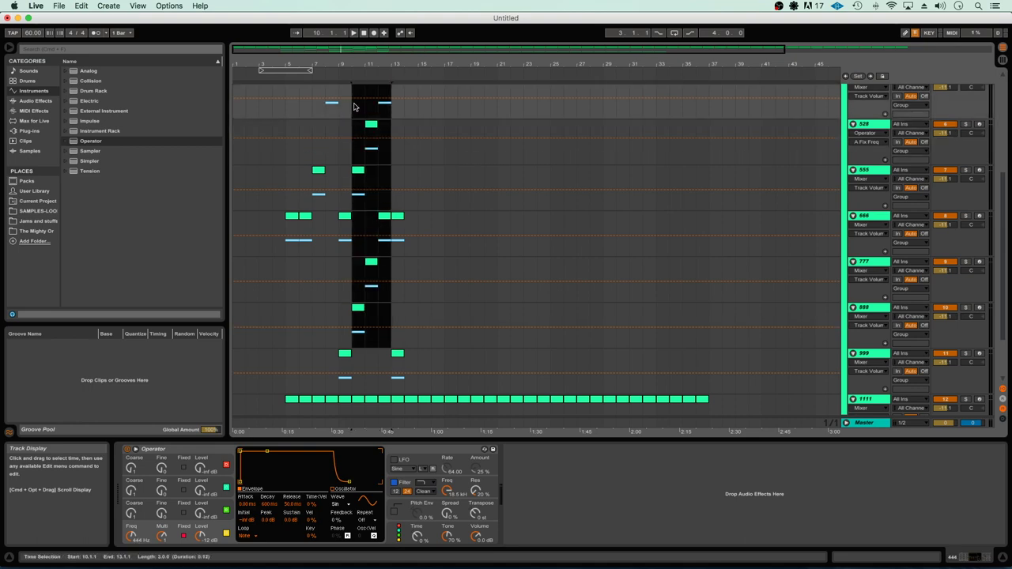
left_click(360, 309)
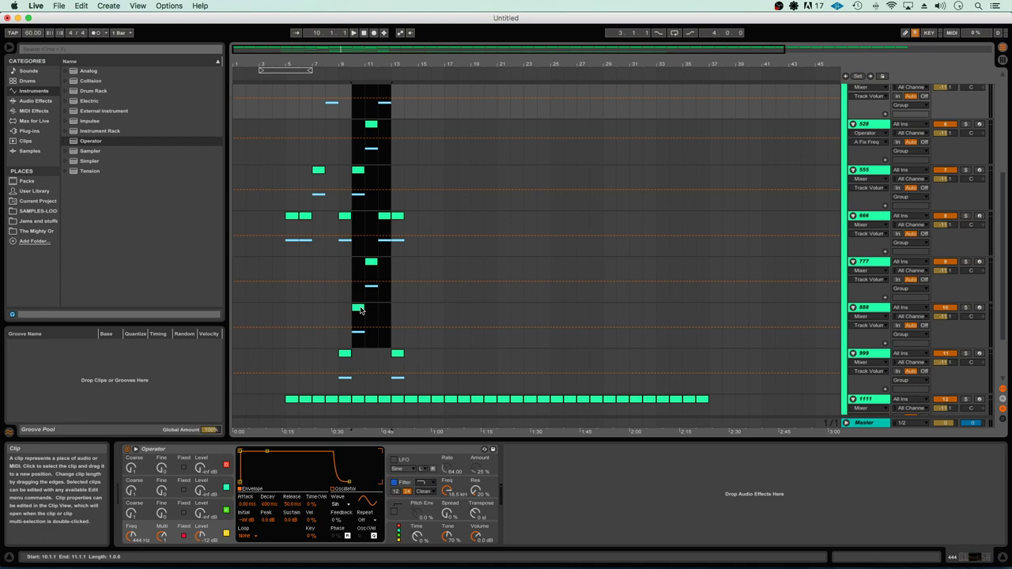
left_click_drag(365, 310, 413, 311)
Step: Duplicate bars 13 to 16 across the 444 to 999 tracks and play the arrangement from bar 5
left_click_drag(442, 373, 397, 165)
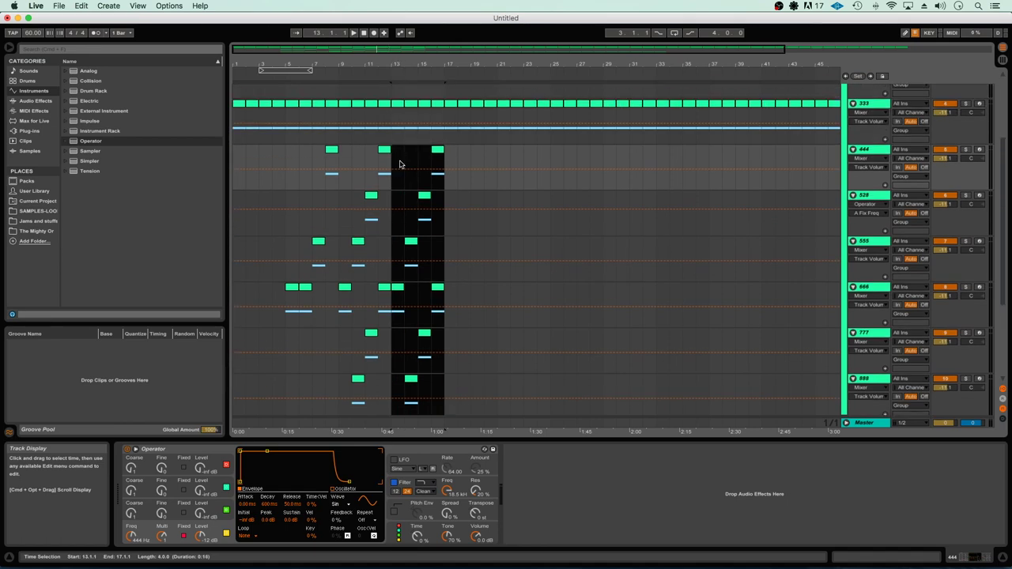
key("super+d")
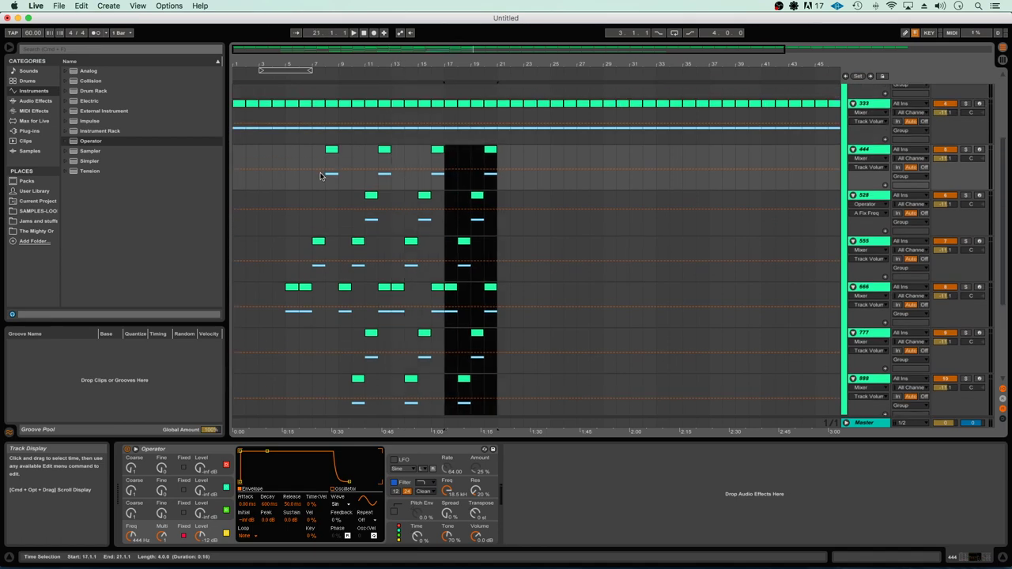
left_click(287, 241)
key("space")
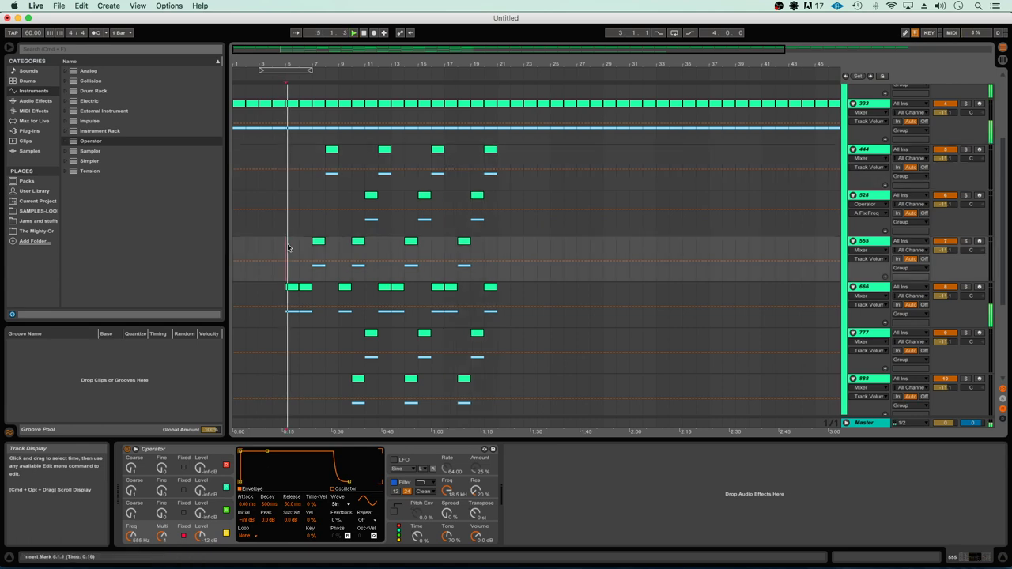
key("minus")
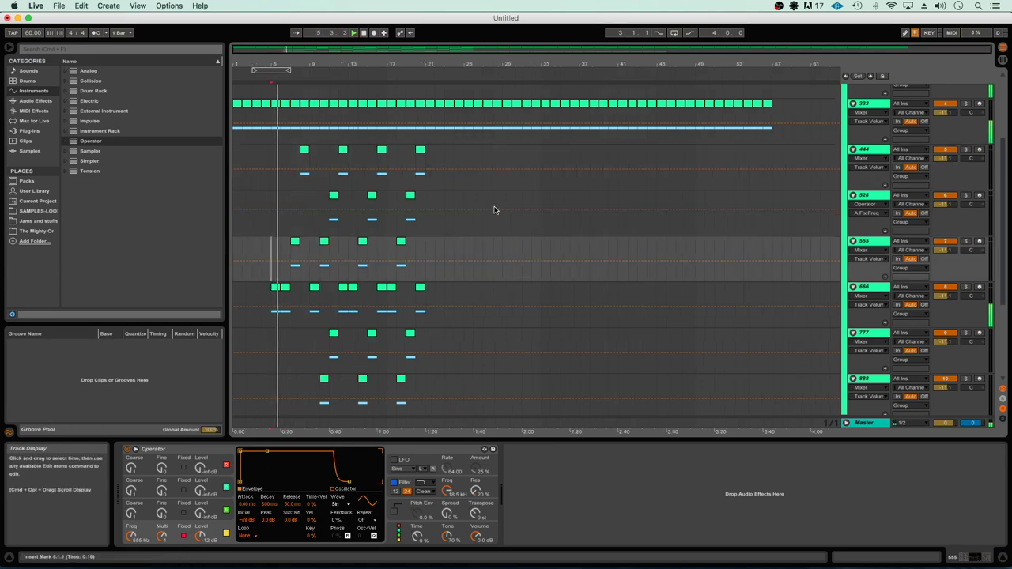
scroll(572, 229, "down", 2)
scroll(572, 231, "up", 3)
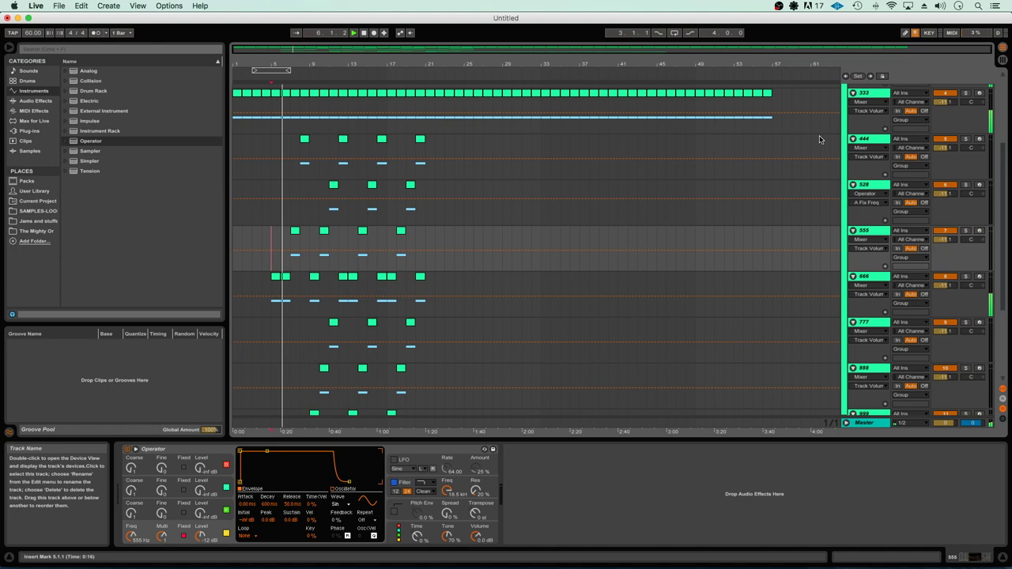
Step: Collapse the group and fold the bass Operator track
left_click(847, 89)
left_click(846, 89)
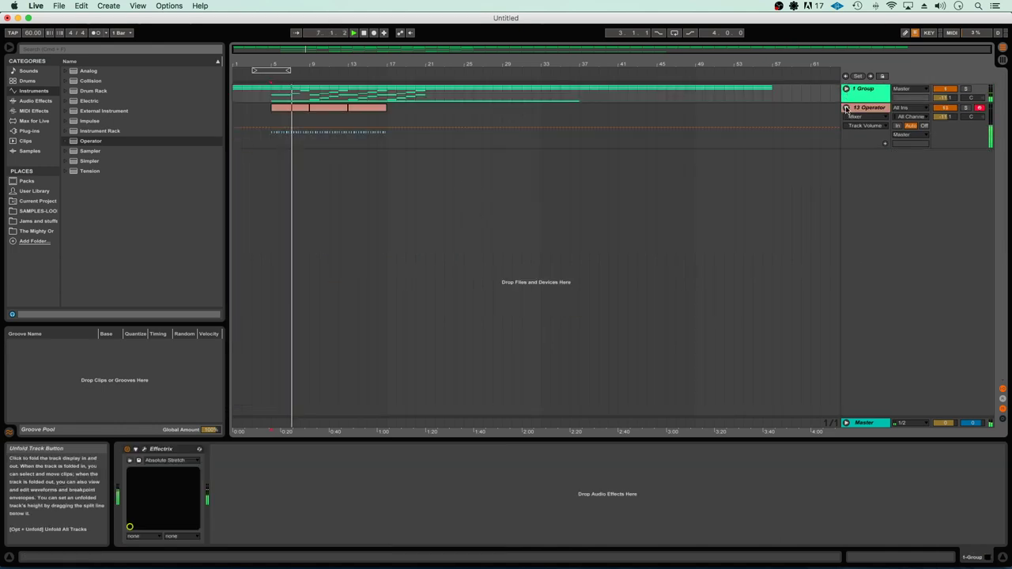
left_click(846, 108)
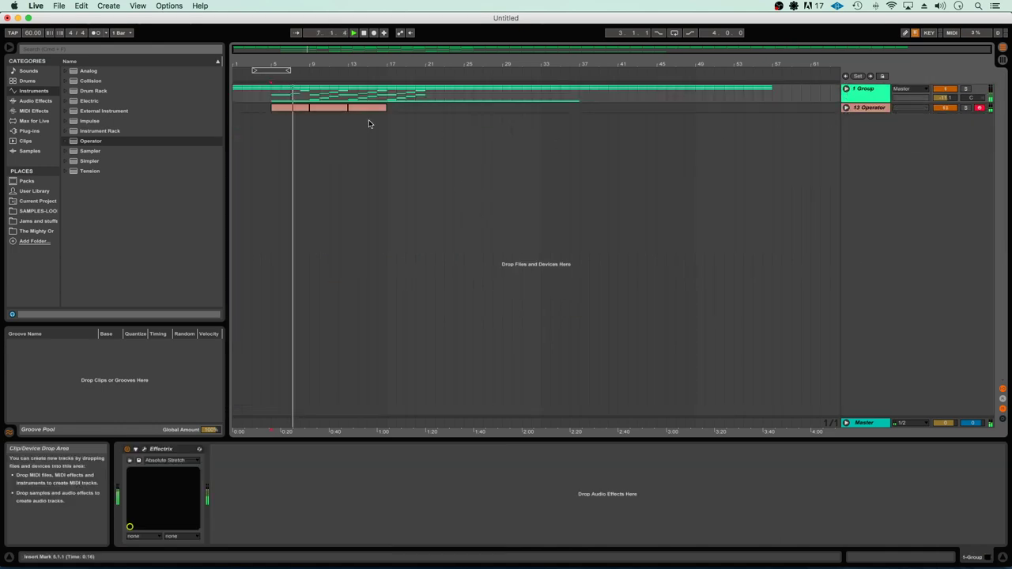
Step: Load the Drums - KickGenerator rack from the User Library's Tools folder onto a new track below the bass
left_click(25, 191)
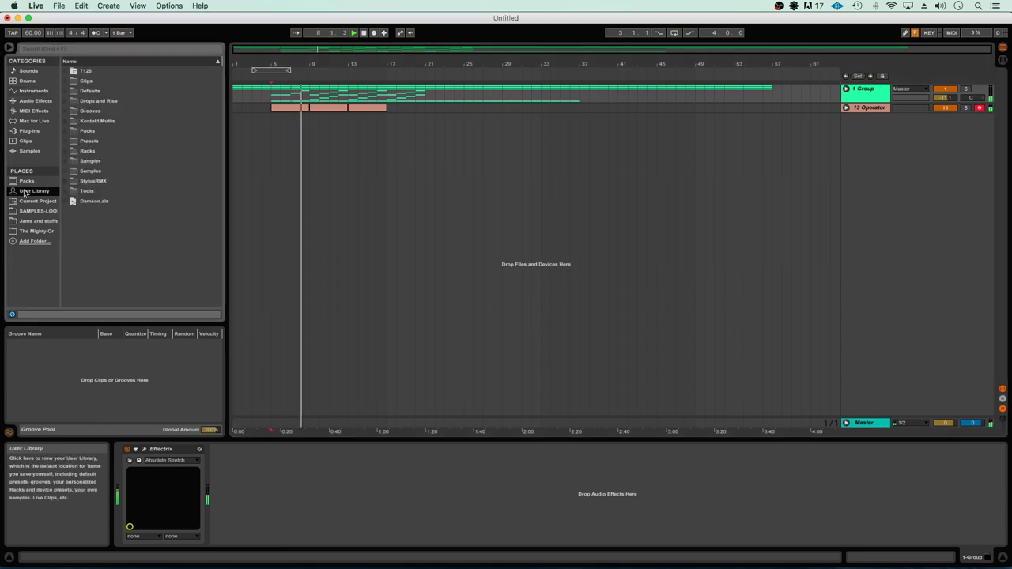
left_click(66, 191)
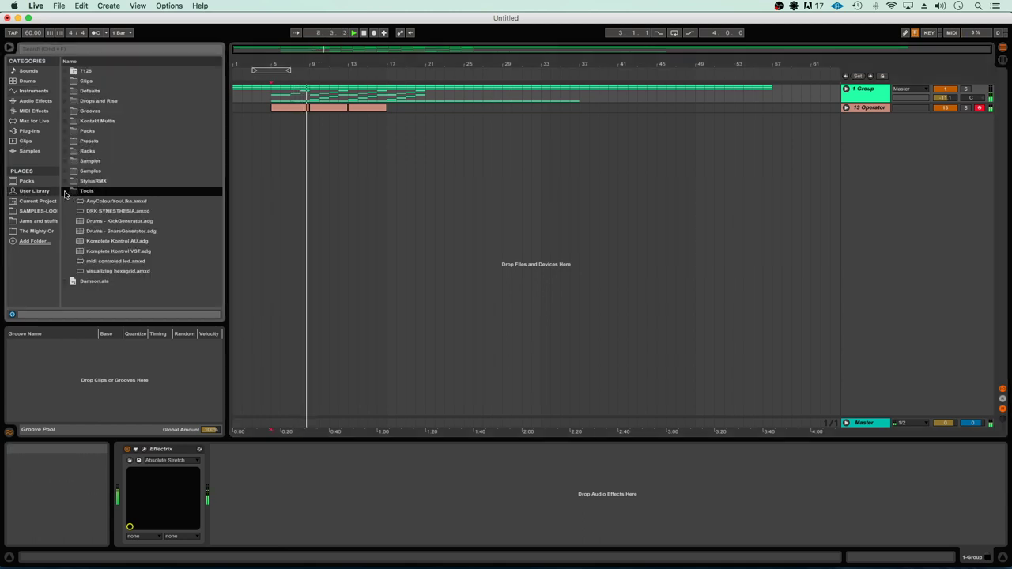
left_click(137, 223)
left_click_drag(79, 221, 872, 134)
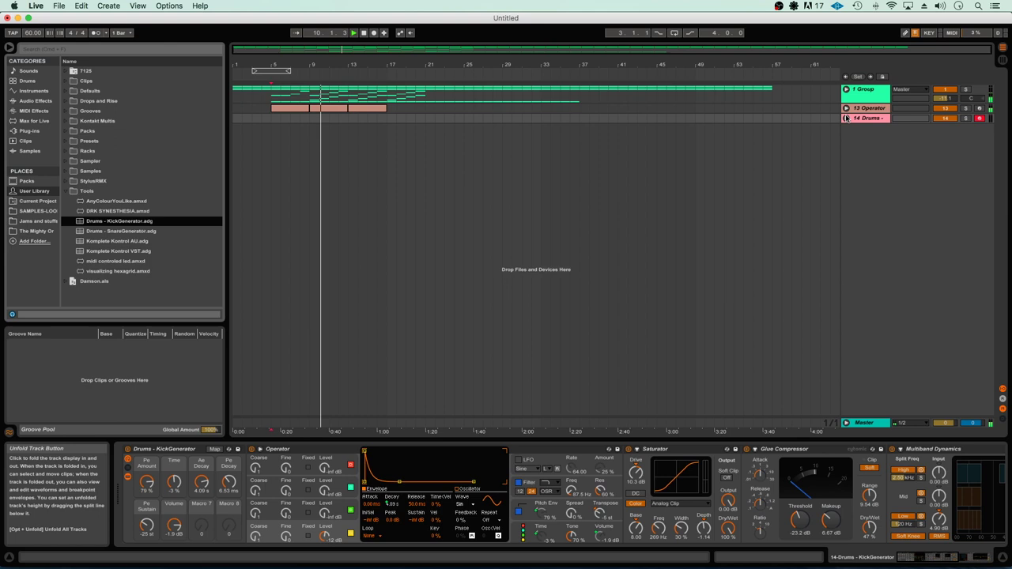
Step: Unfold the kick track and switch Operator's oscillator A to a fixed frequency of 55.5 Hz
left_click(846, 118)
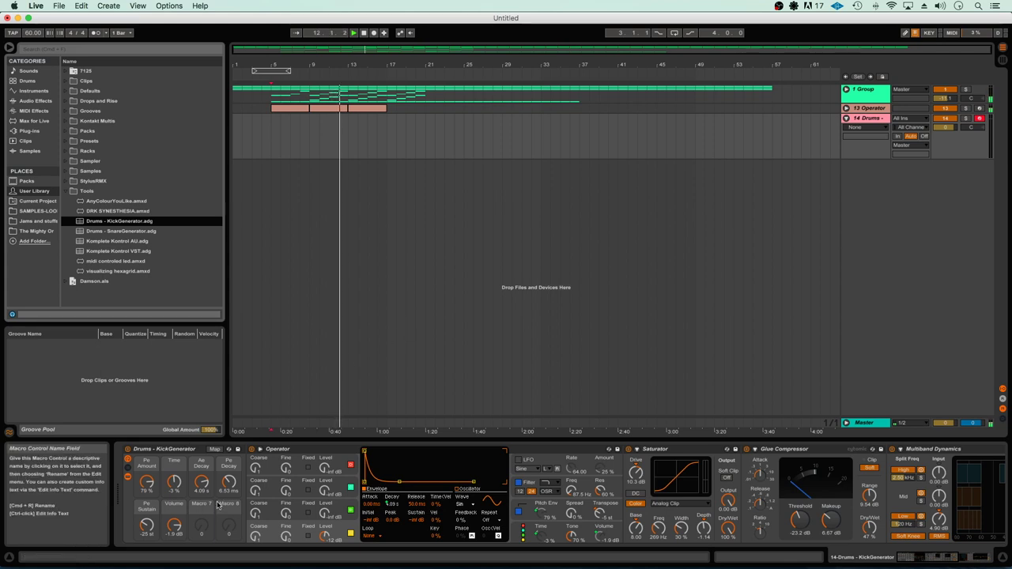
left_click(307, 536)
left_click_drag(264, 537, 264, 544)
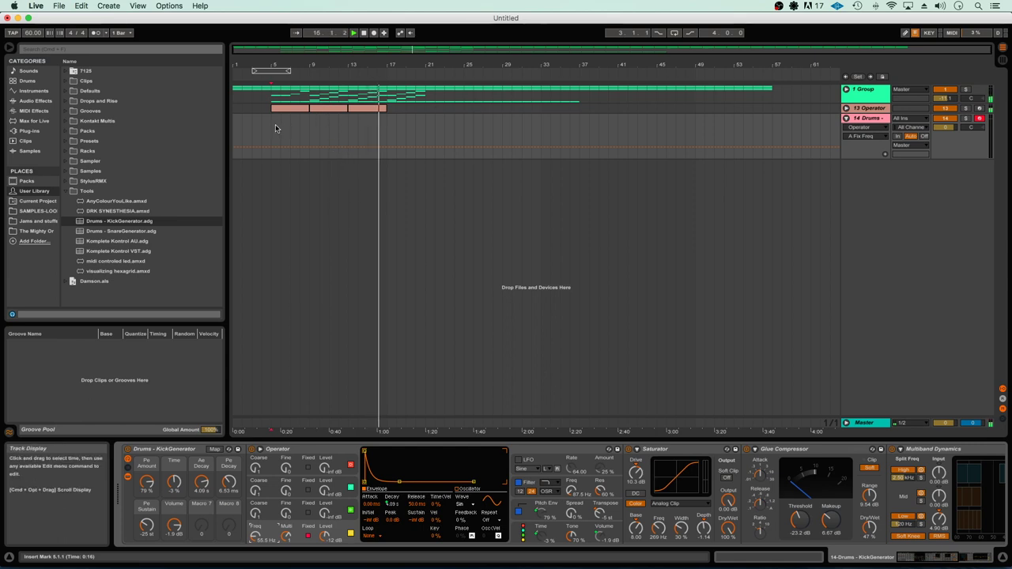
Step: Create a 12-bar MIDI clip on the kick track from bar 5 and add a C1 note at its start
left_click_drag(273, 129, 382, 132)
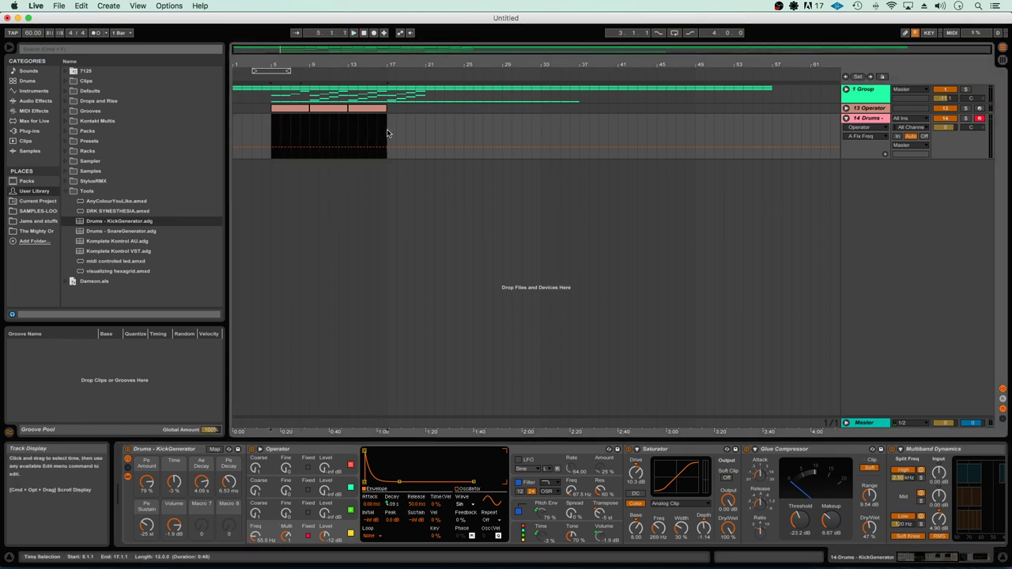
key("super+shift+m")
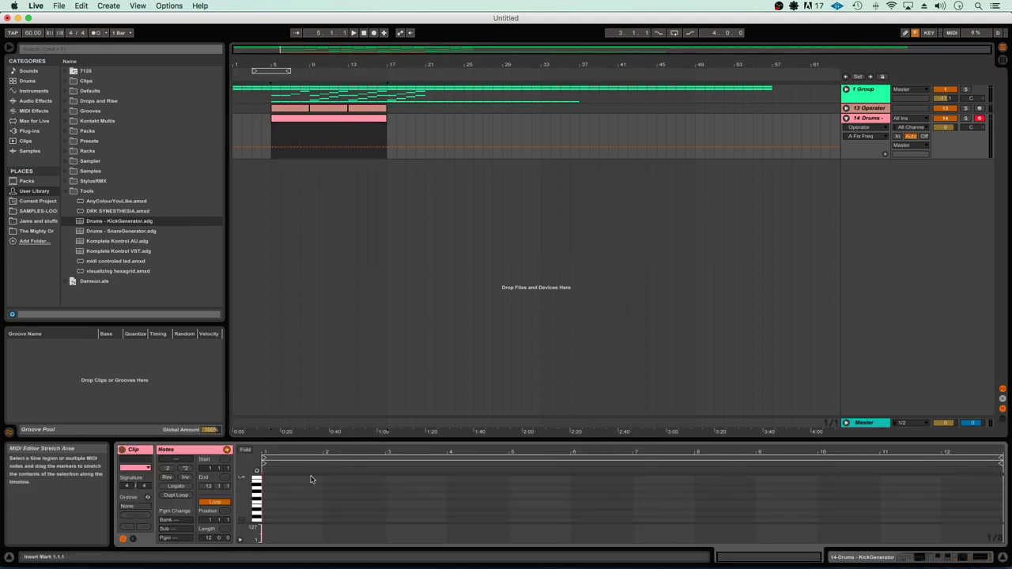
left_click(269, 501)
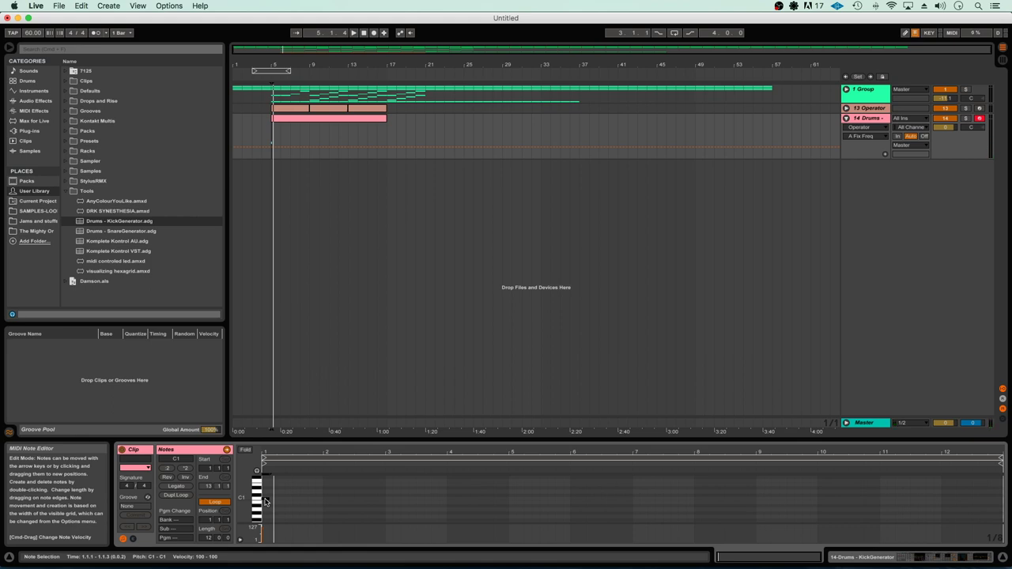
key("plus")
key("plus")
key("plus")
key("plus")
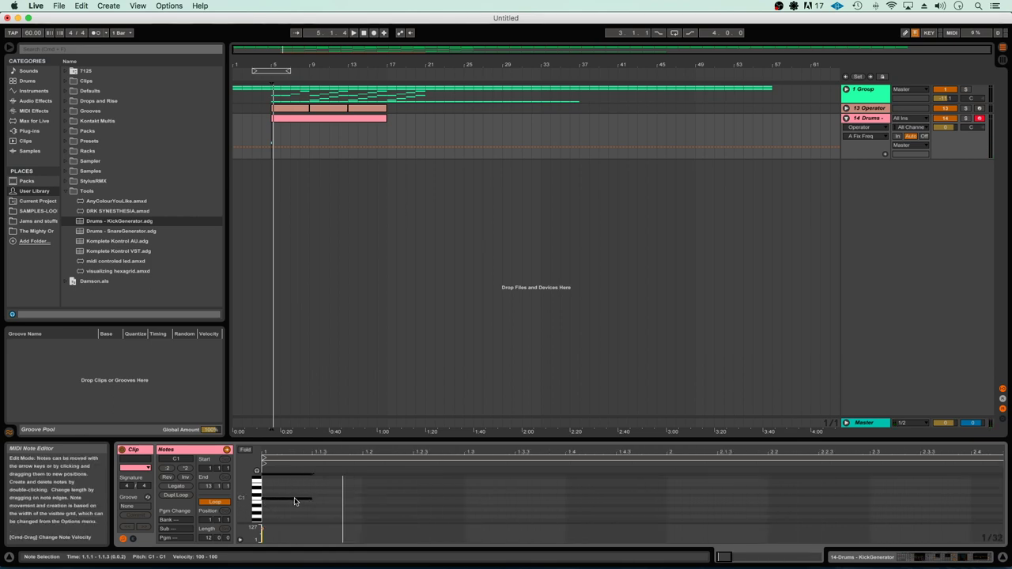
Step: Copy the C1 kick note to beat 3, duplicate the one-bar pattern into bar 2, and play it back
mouse_move(304, 504)
left_mouse_down()
mouse_move(349, 504)
mouse_move(325, 502)
left_mouse_up()
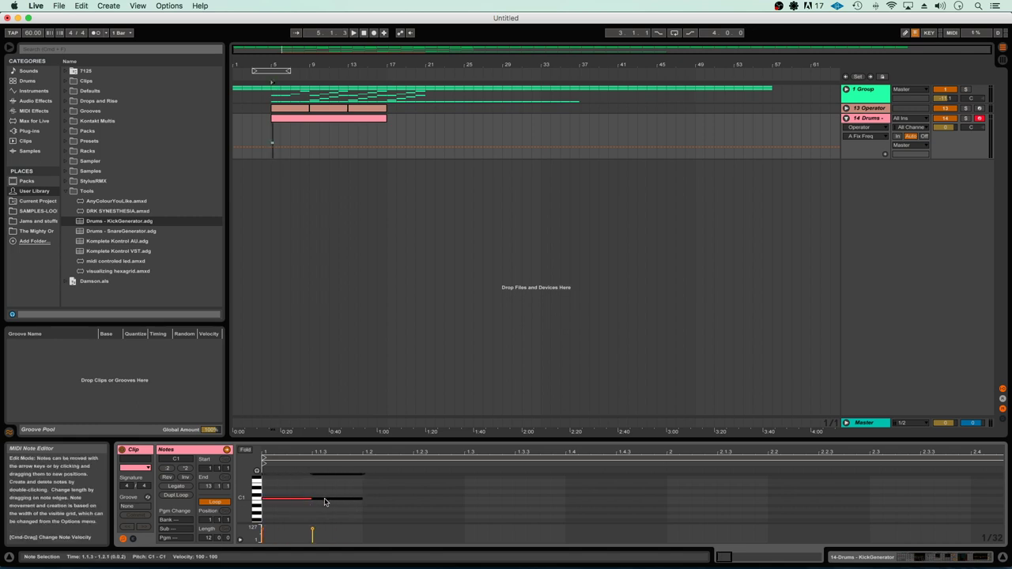
left_click_drag(430, 504, 475, 506)
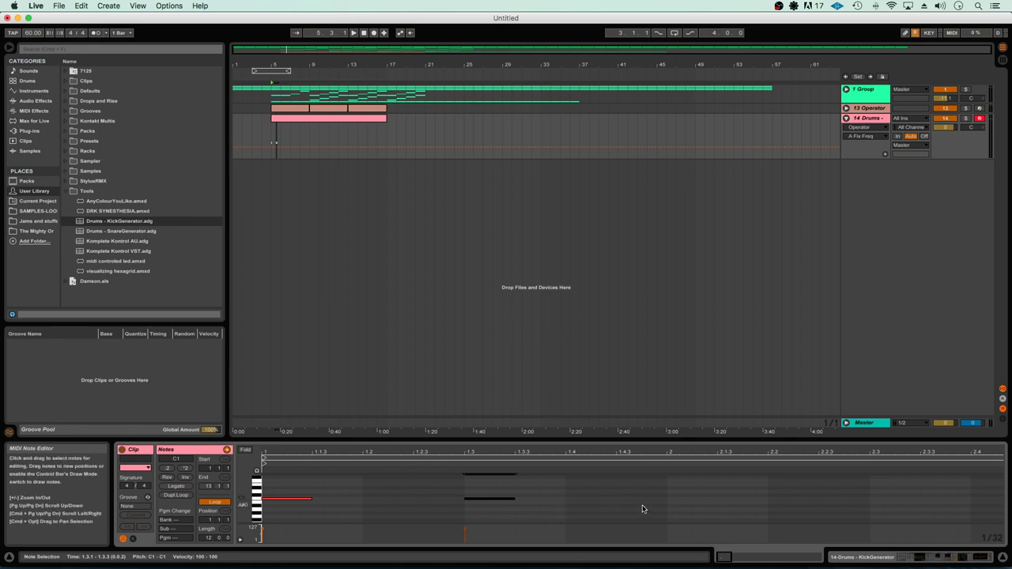
left_click_drag(658, 510, 218, 484)
key("super+d")
key("space")
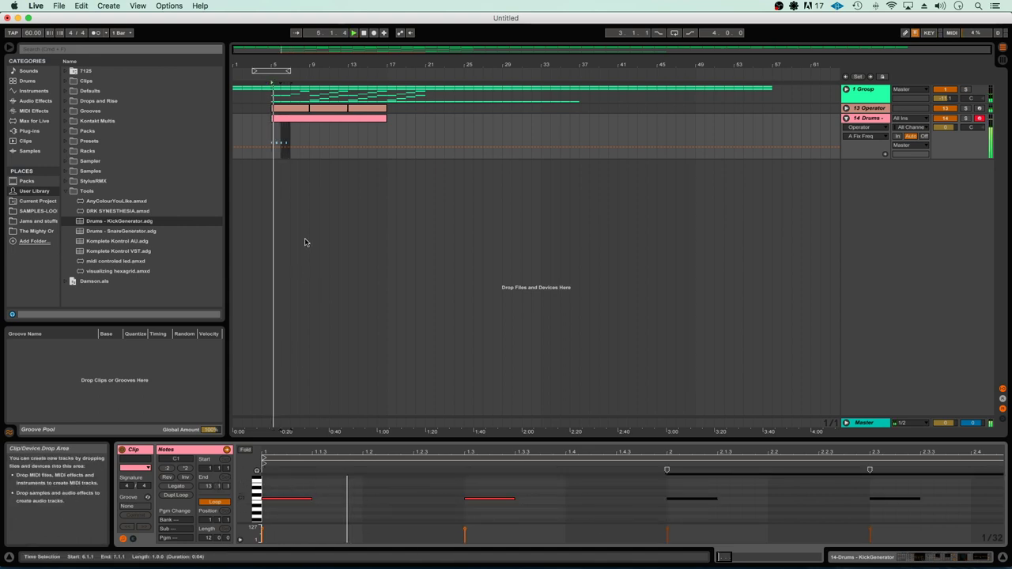
key("space")
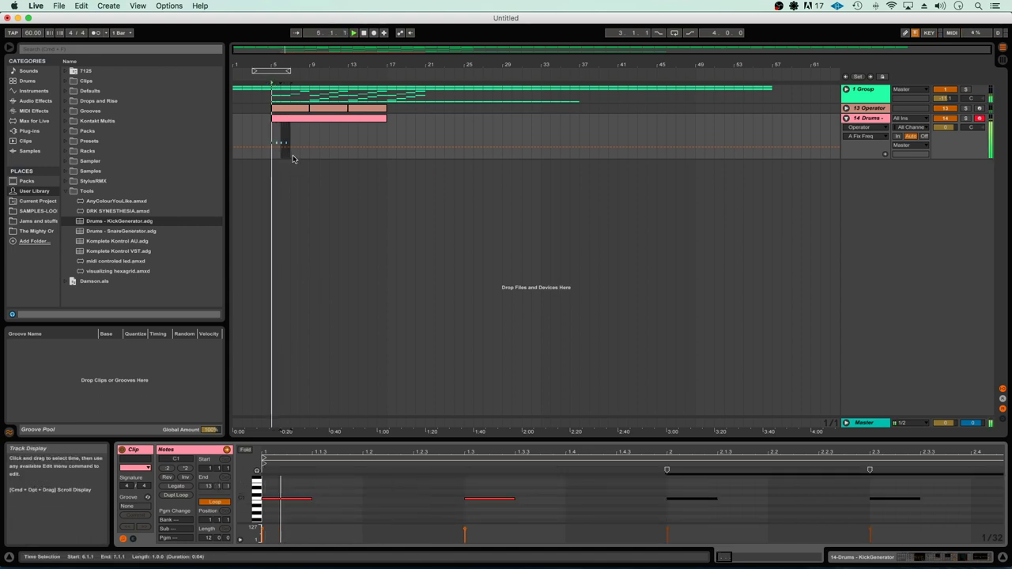
key("space")
Step: Repeat the C1 note every eighth across the first two beats of the clip and delete all notes from beat 3 onward
left_click(299, 501)
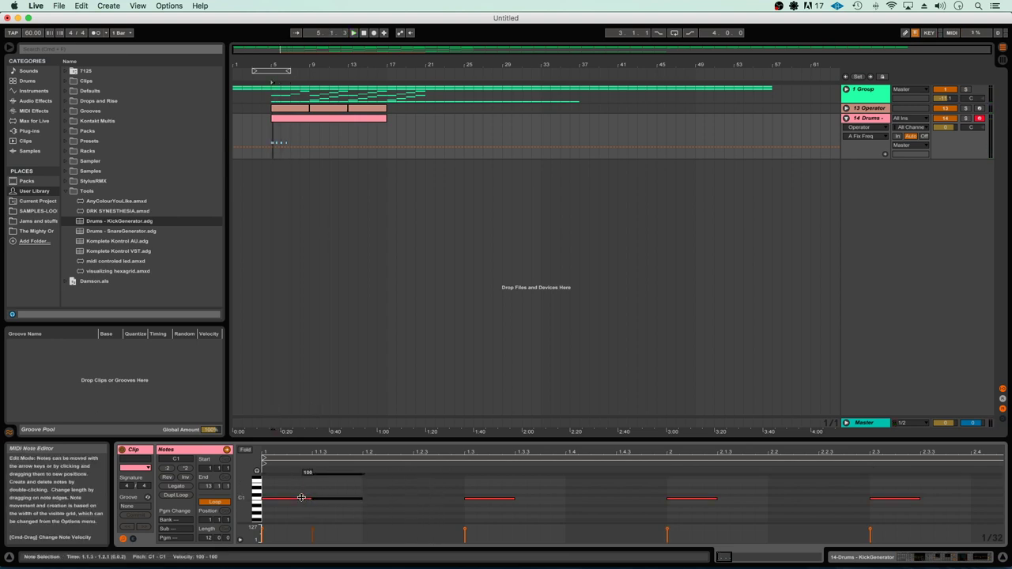
key("super+d")
left_click_drag(903, 518, 464, 467)
key("Delete")
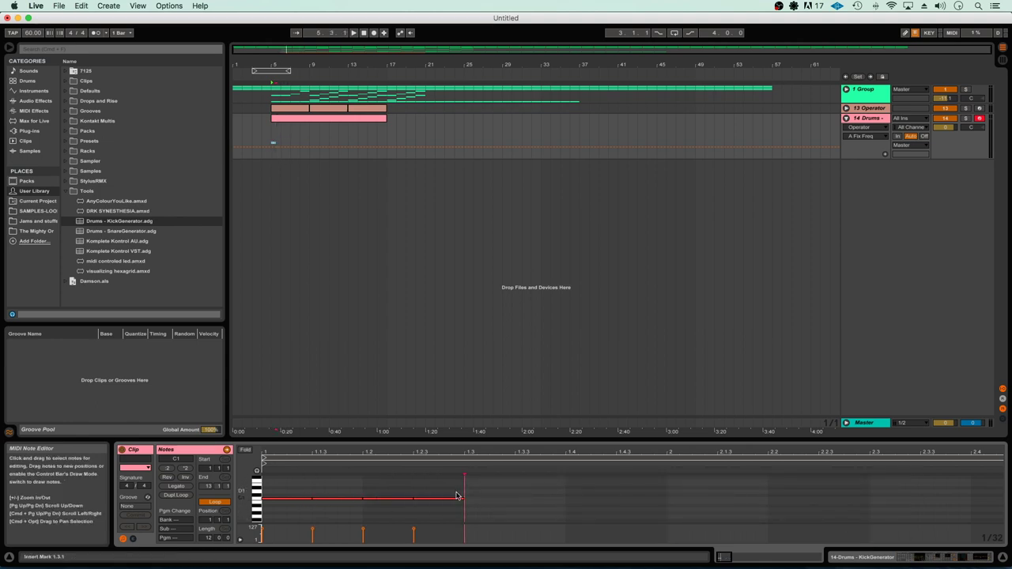
Step: Shorten the four kick notes to half their length, duplicate them to fill the first bar, and play the result
key("super+a")
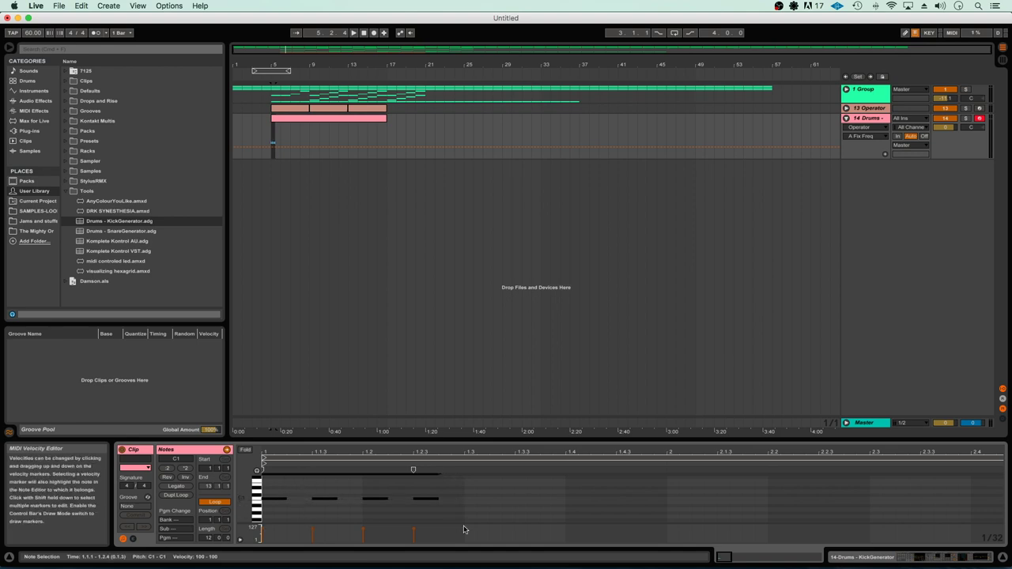
left_click_drag(459, 516, 276, 486)
key("super+d")
key("space")
Step: Show the kick track's devices and set Operator's oscillator A level to -11 dB
double_click(868, 118)
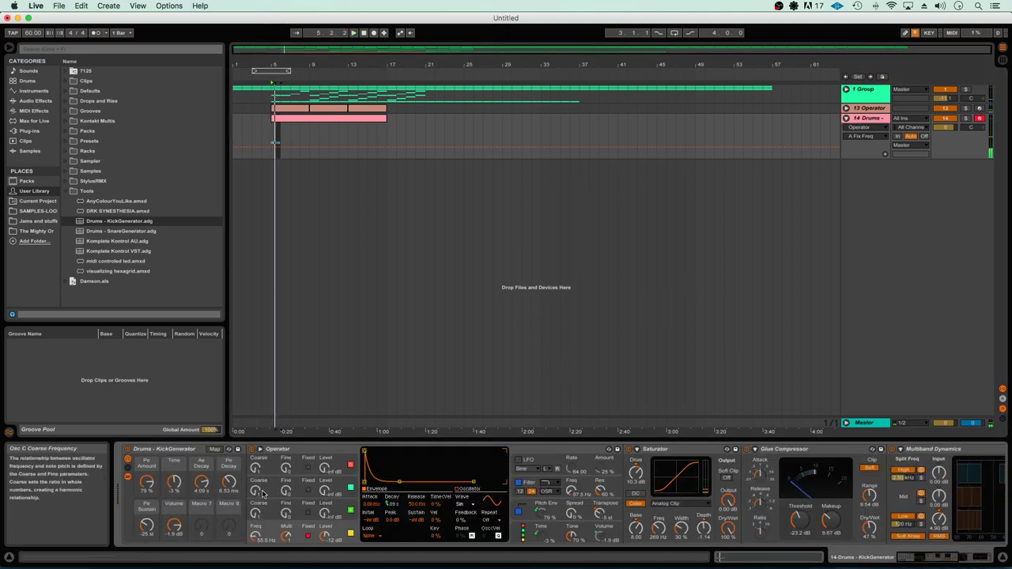
scroll(419, 515, "right", 3)
scroll(428, 516, "right", 1)
left_click(521, 529)
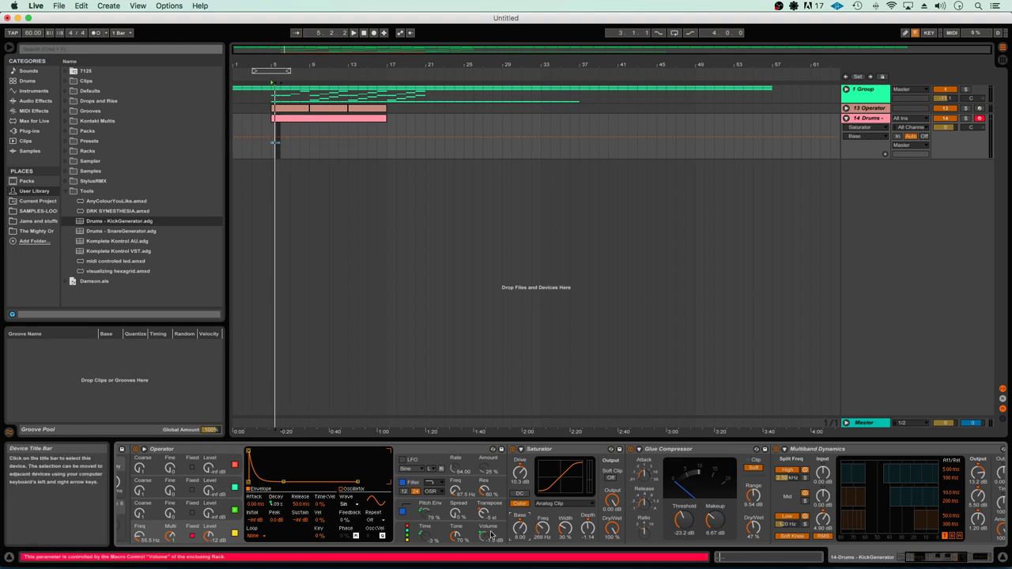
left_click_drag(209, 538, 208, 536)
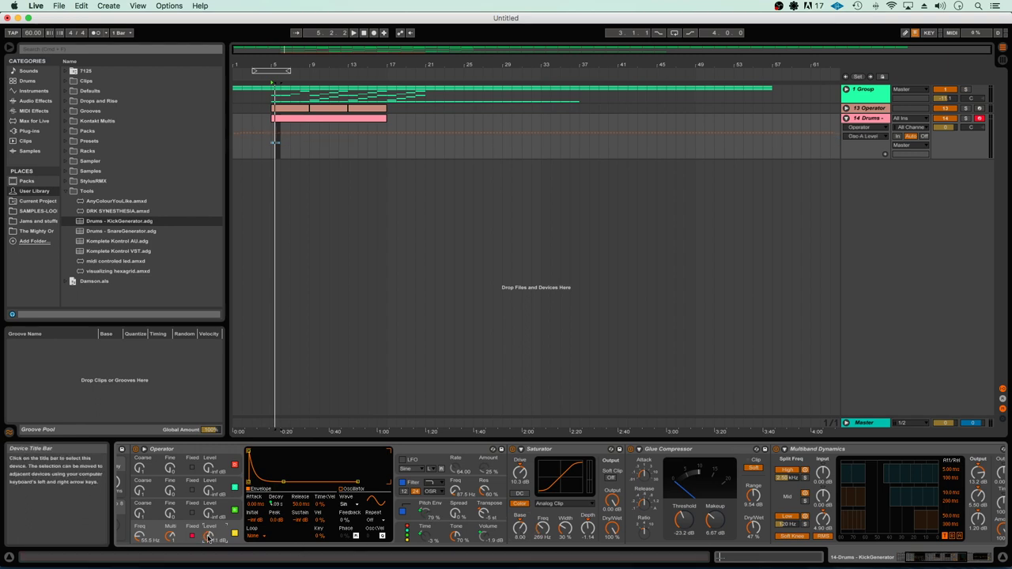
Step: Set the kick Operator's filter to 88.8 Hz with 66% resonance, Transpose to +48 st and Tone to 77%
left_click(460, 492)
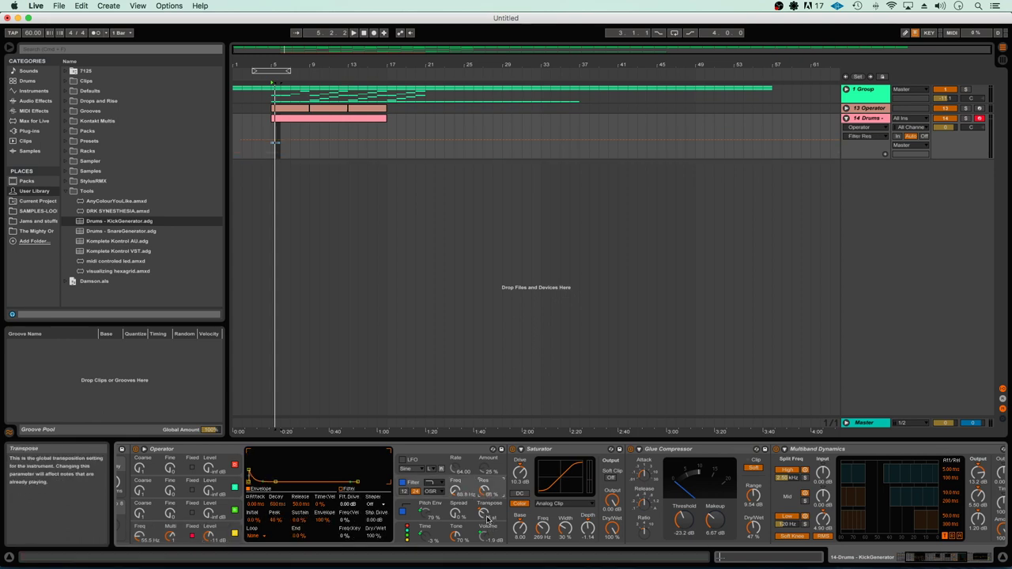
left_click(486, 517)
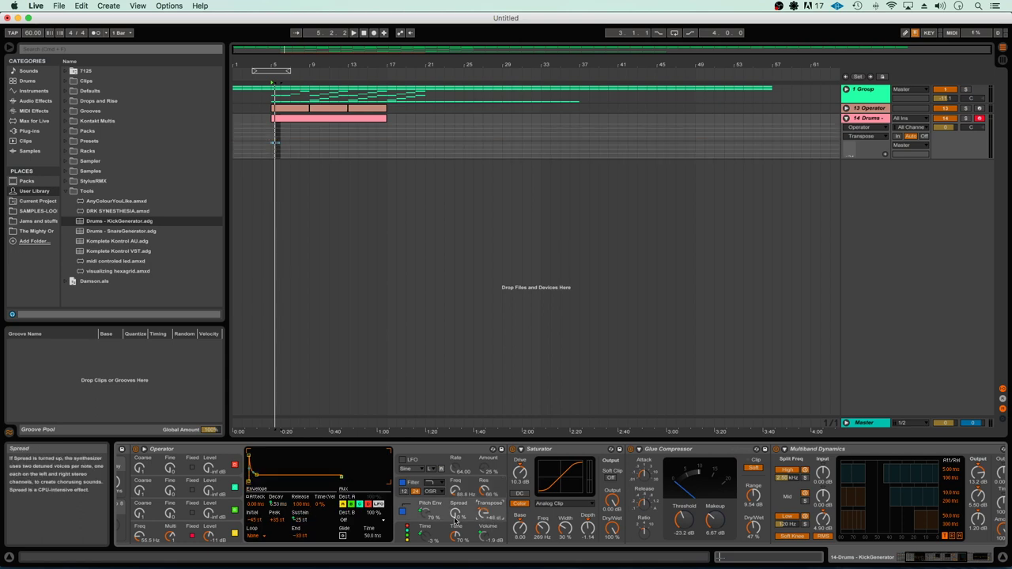
left_click(461, 537)
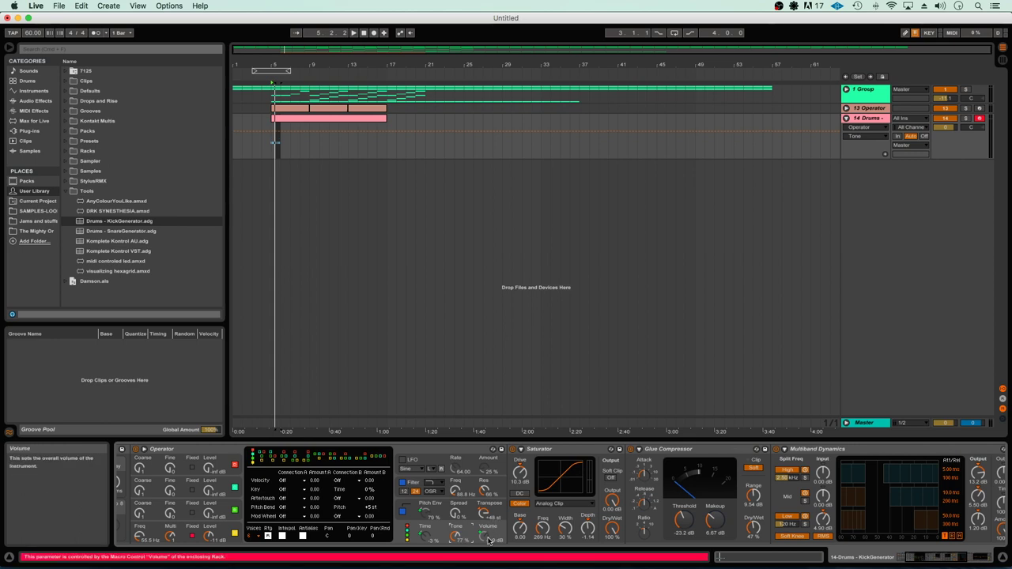
Step: Set the KickGenerator macros to Pe Amount 55%, Time -11%, Pe Sustain -22 st and Volume -11 dB, and audition the kick
scroll(332, 534, "left", 3)
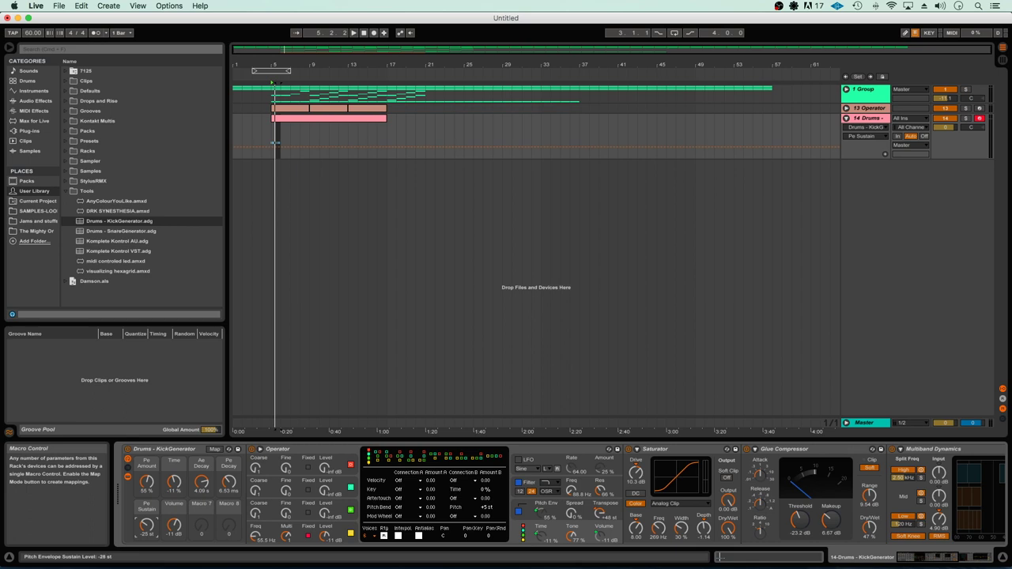
key("space")
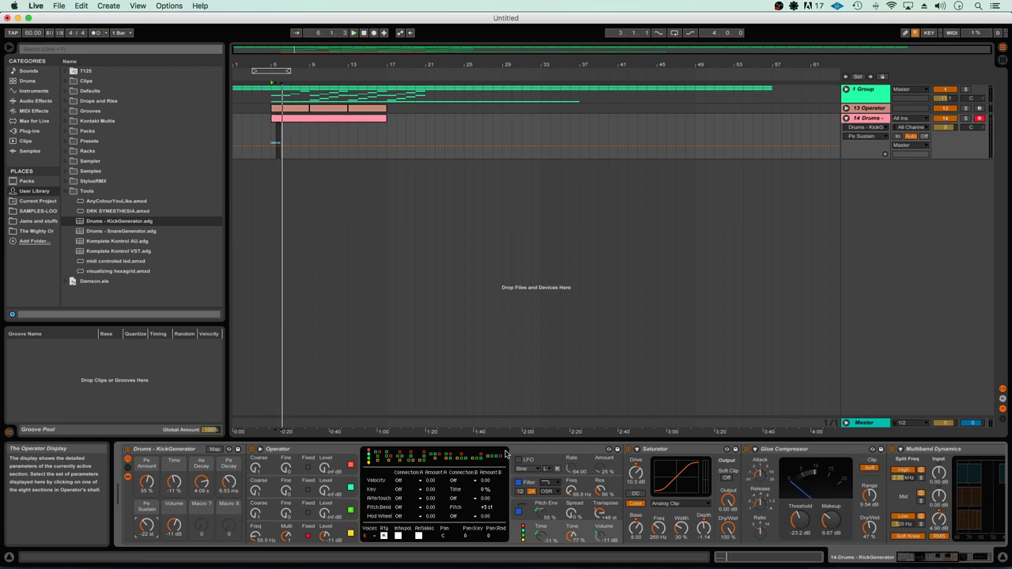
Step: Set the kick's Saturator to Drive 11.1 dB, Base 5.55, Freq 55.5 Hz, Width 33% and Depth -1.11, and play it
scroll(566, 528, "right", 3)
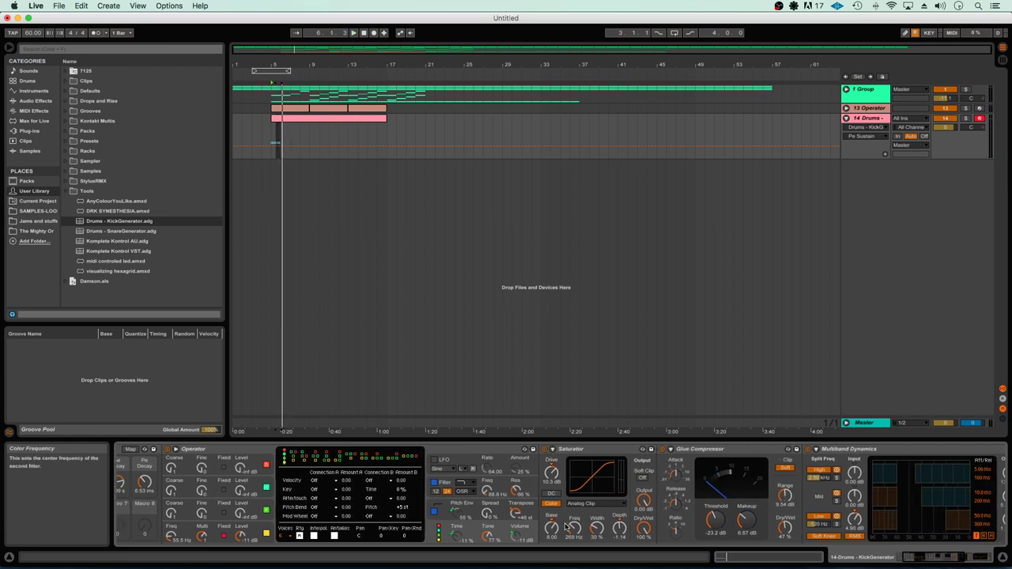
left_click(554, 538)
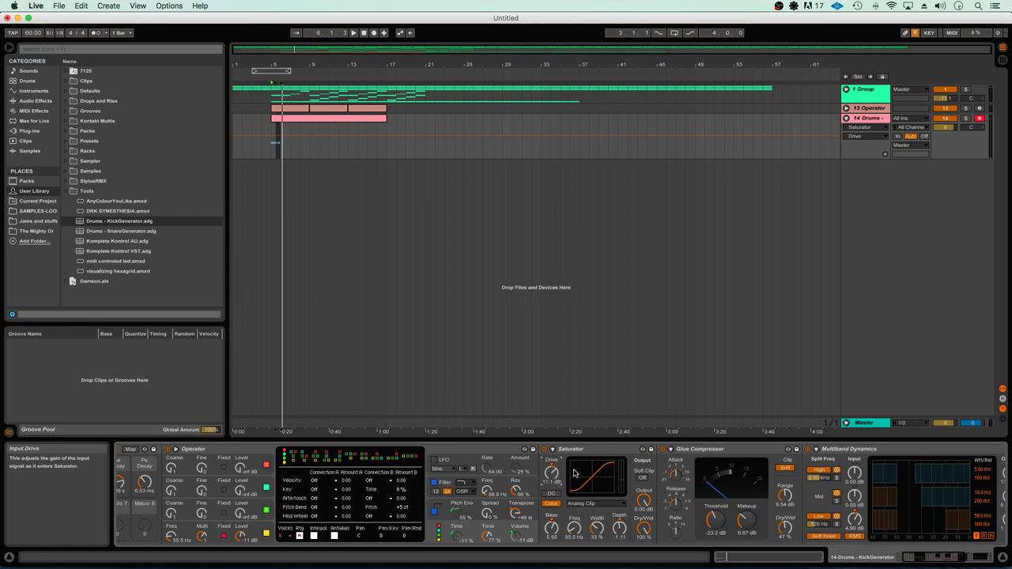
key("space")
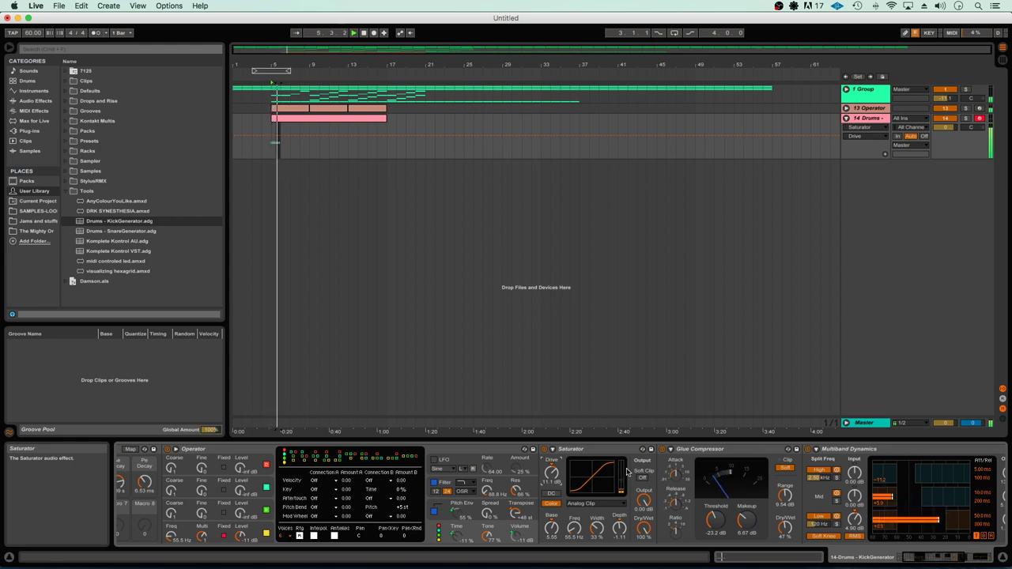
Step: Set the kick's Glue Compressor to Threshold -22.2 dB, Makeup 7.77 dB, Range 9.99 dB and Dry/Wet 44%, and replay from bar 5
left_click(714, 537)
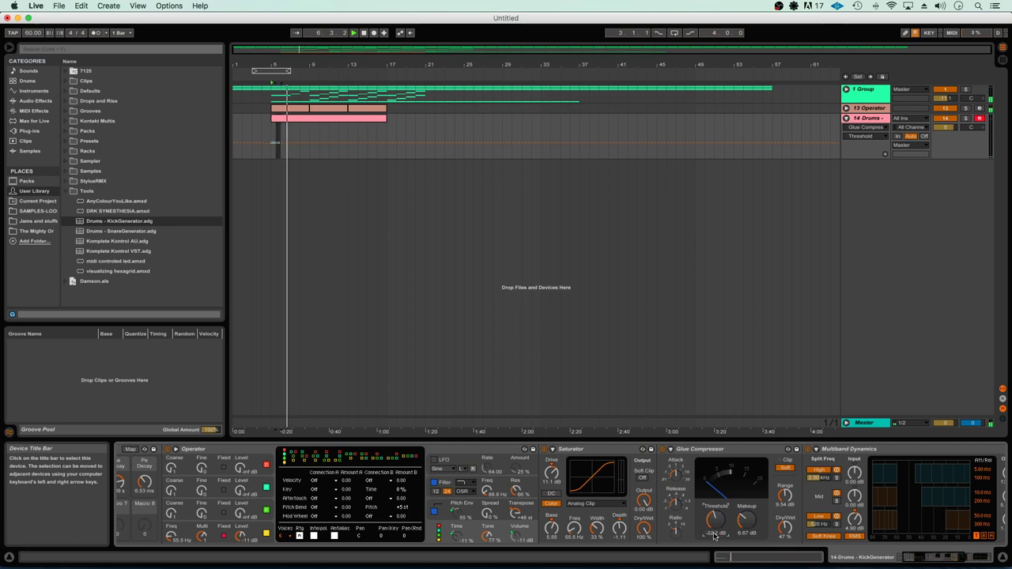
left_click(746, 536)
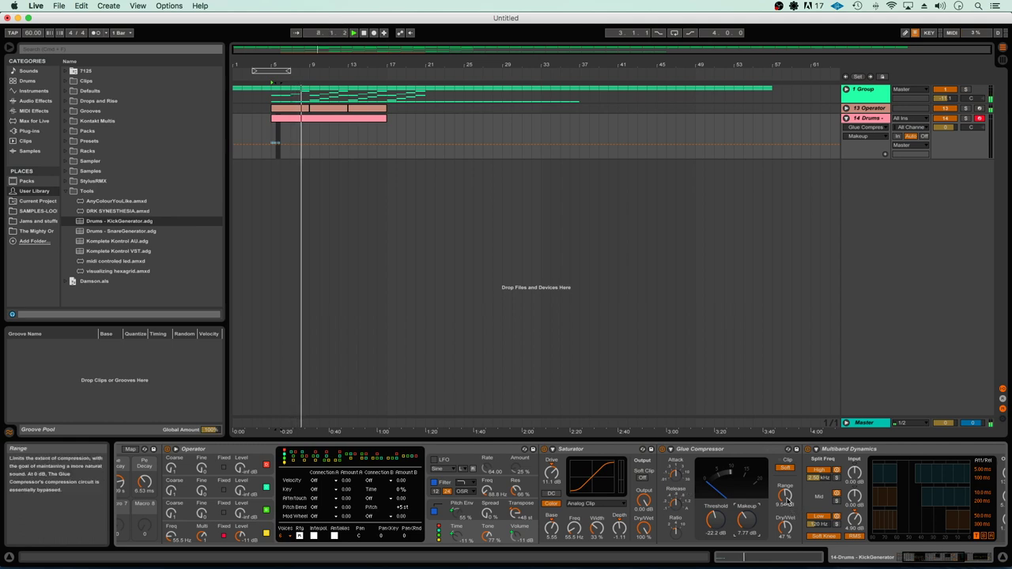
left_click_drag(788, 502, 784, 511)
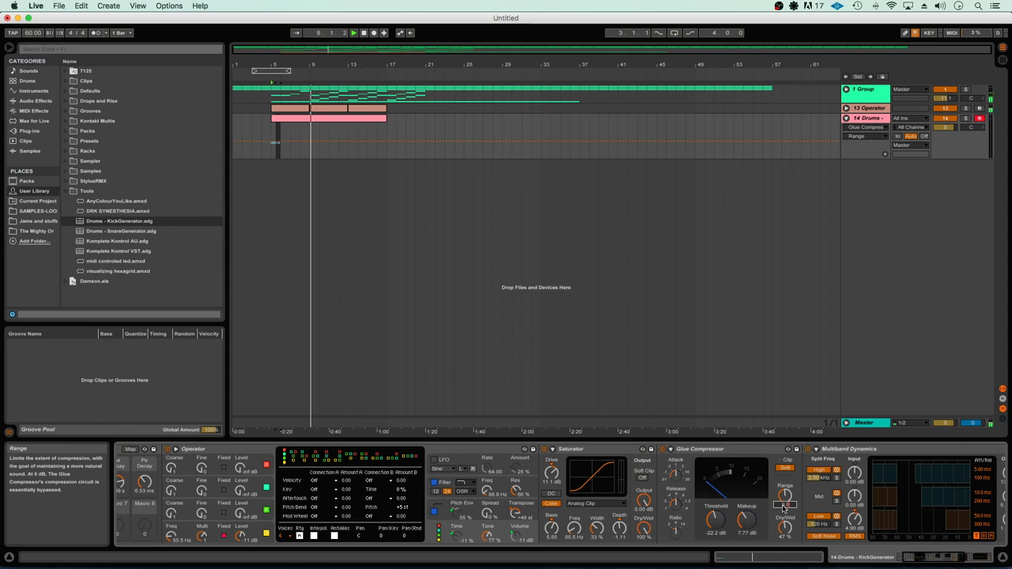
left_click(786, 539)
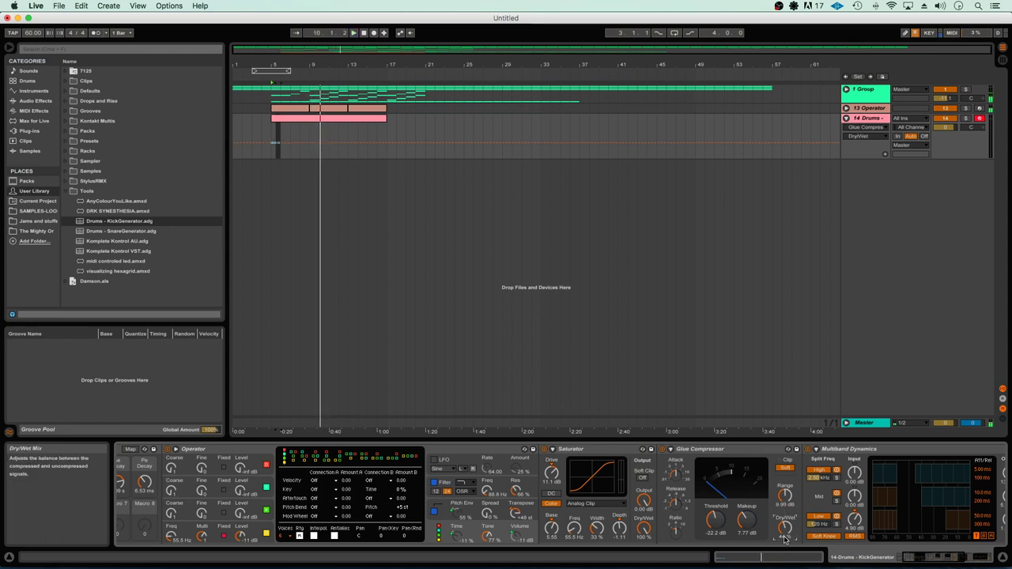
key("space")
key("space")
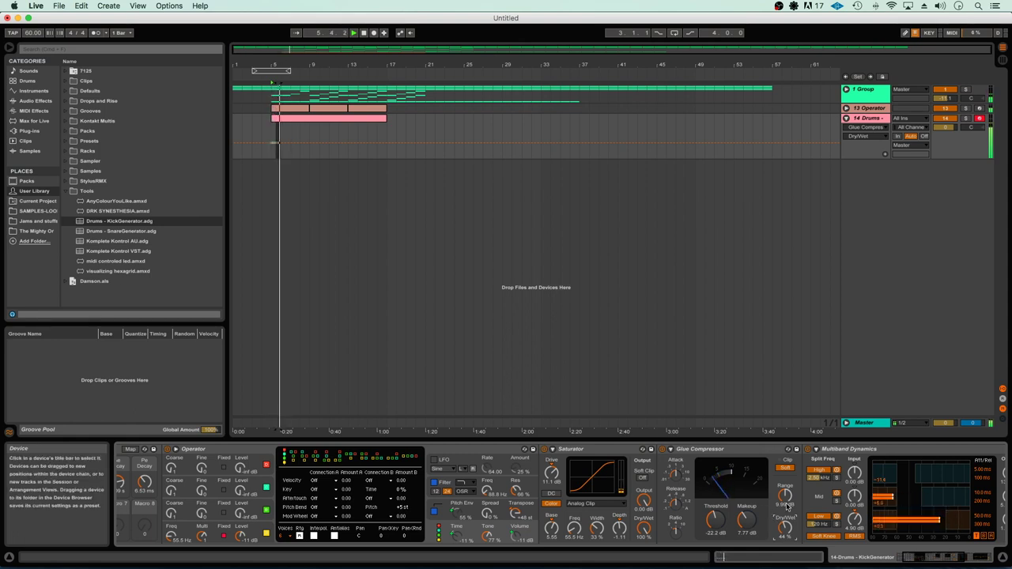
scroll(833, 506, "right", 3)
scroll(833, 506, "right", 8)
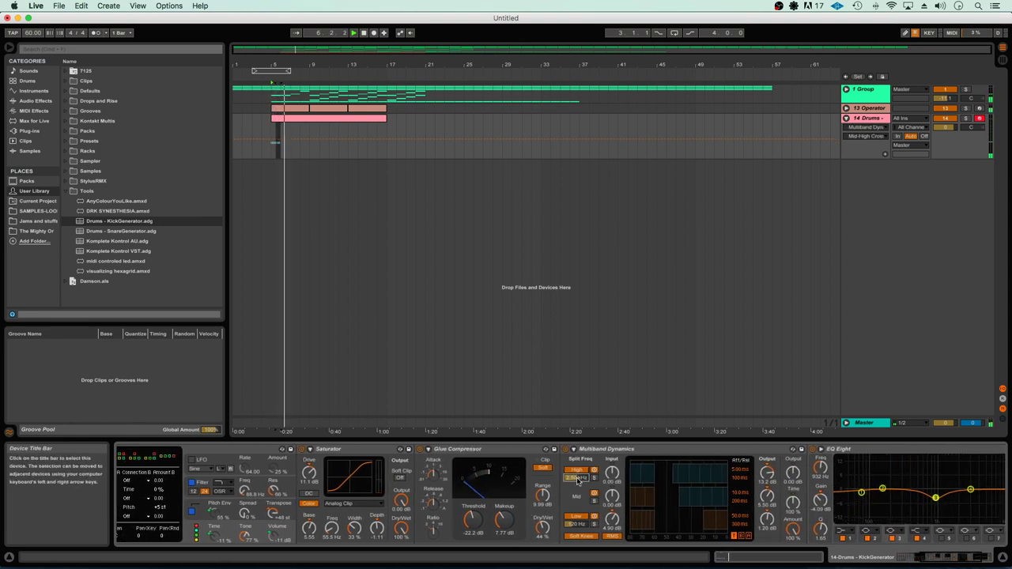
Step: Open the kick clip and duplicate its first bar of notes repeatedly to fill all 12 bars
double_click(289, 118)
key("space")
left_click_drag(666, 510, 238, 485)
key("super+d")
key("super+d")
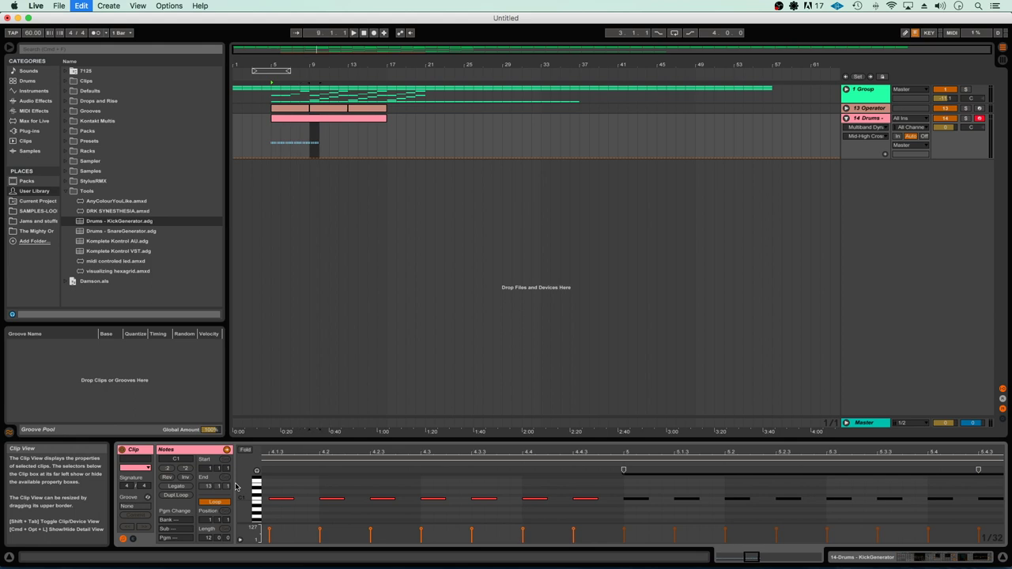
key("space")
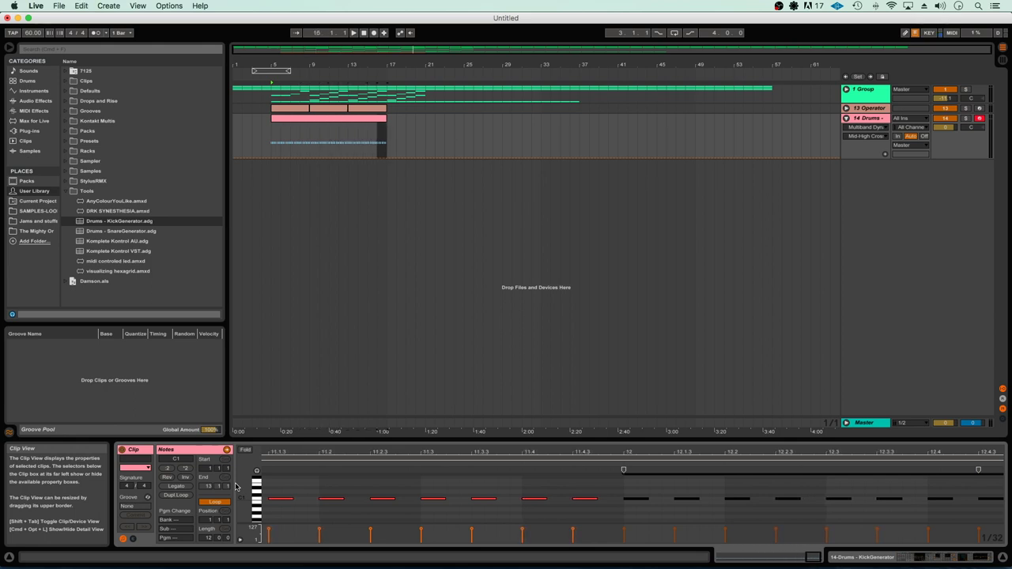
Step: On the kick's Multiband Dynamics, set the crossover frequencies to 2.22 kHz for High and 111 Hz for Low while the track plays
double_click(870, 118)
scroll(581, 482, "right", 4)
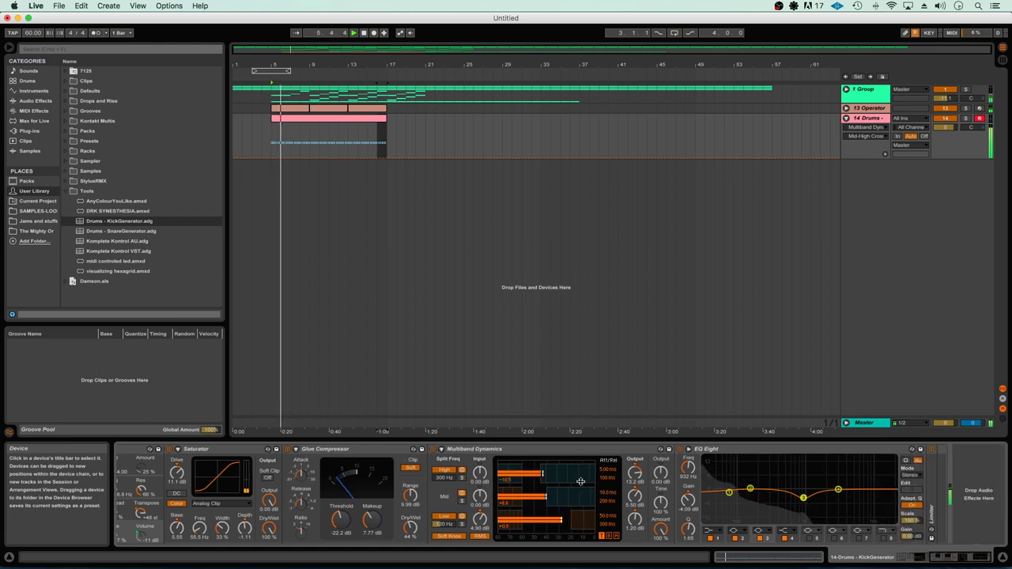
scroll(581, 482, "left", 1)
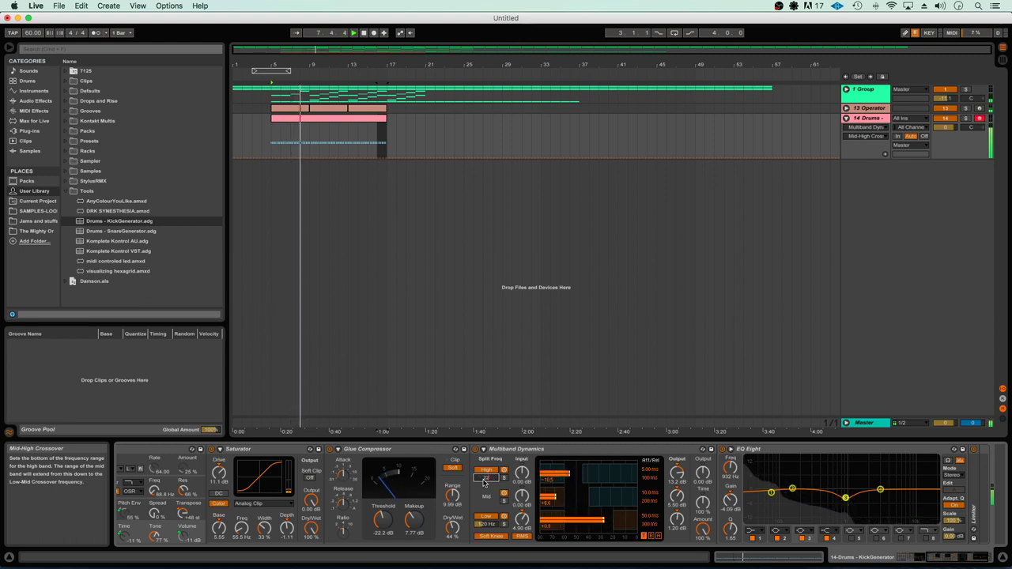
scroll(485, 484, "left", 2)
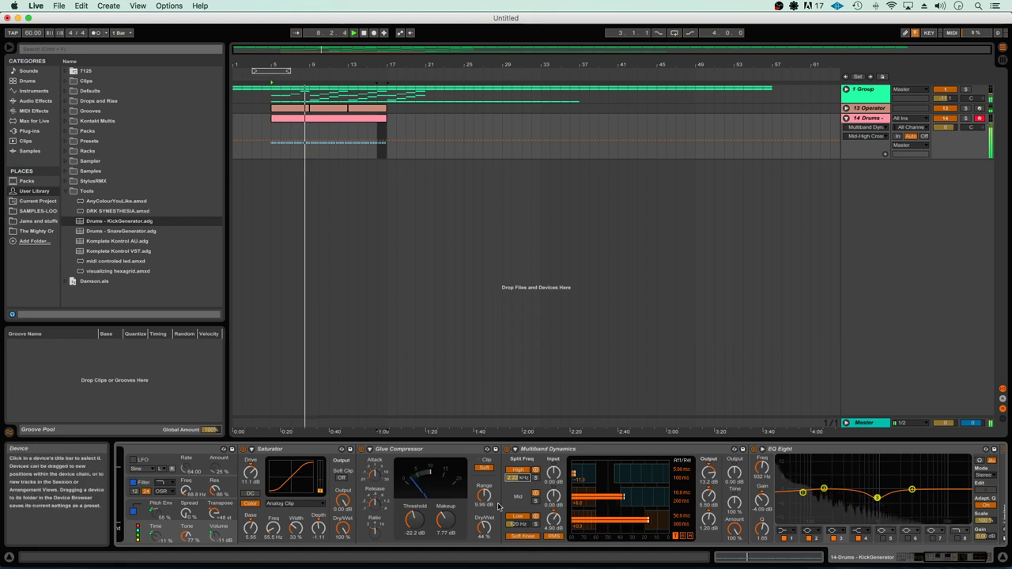
left_click(518, 526)
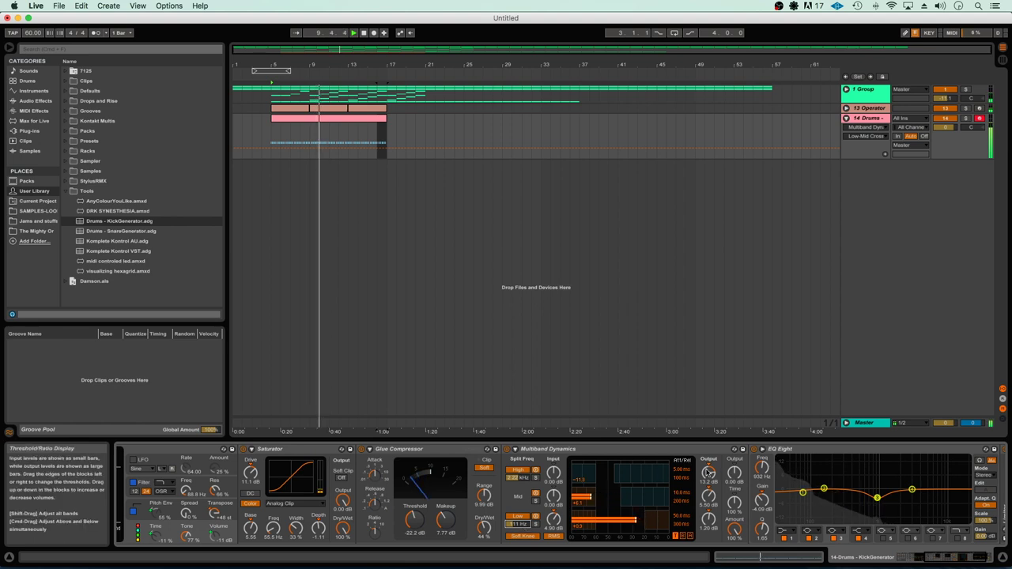
Step: Set the Multiband Dynamics attack/release times to High 5.55/111 ms, Mid 11.1/222 ms and Low 55.5/333 ms
left_click(679, 472)
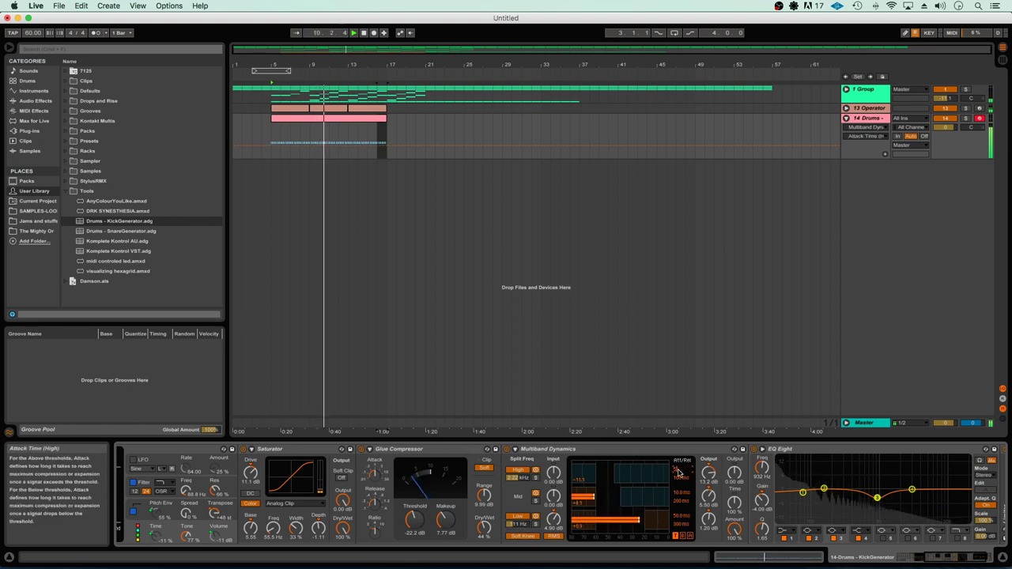
left_click(679, 479)
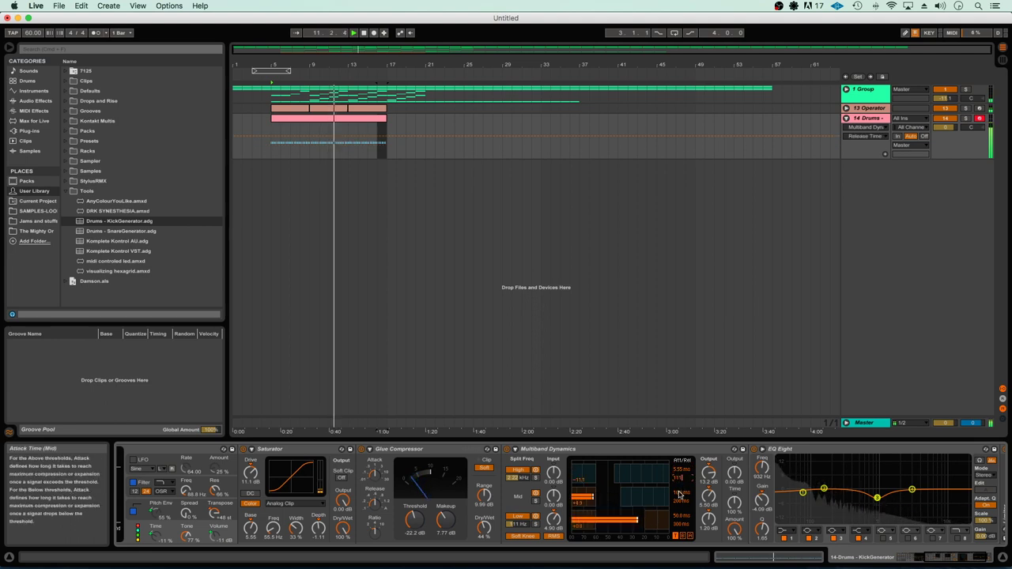
left_click(679, 495)
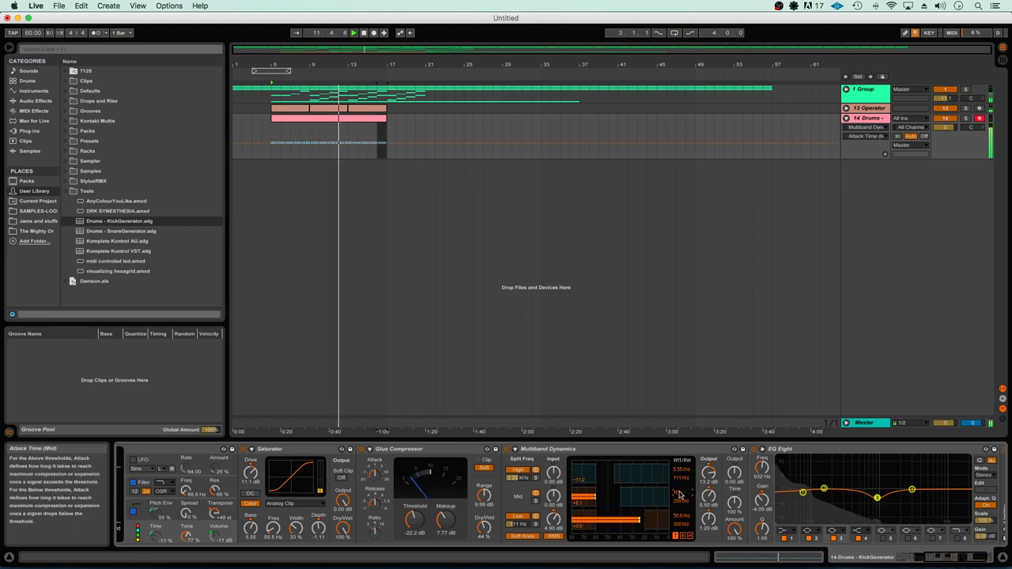
left_click(682, 503)
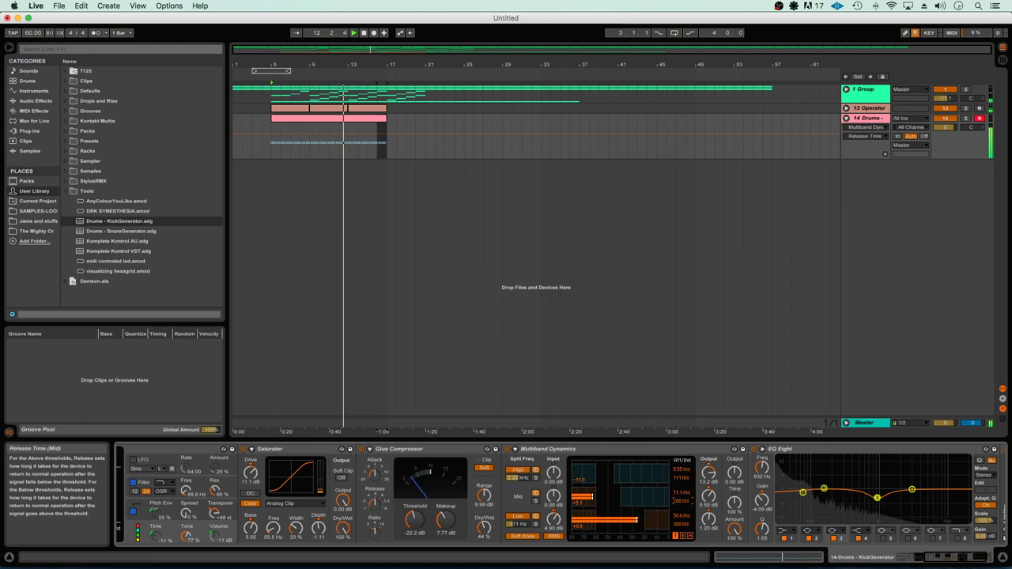
left_click(682, 515)
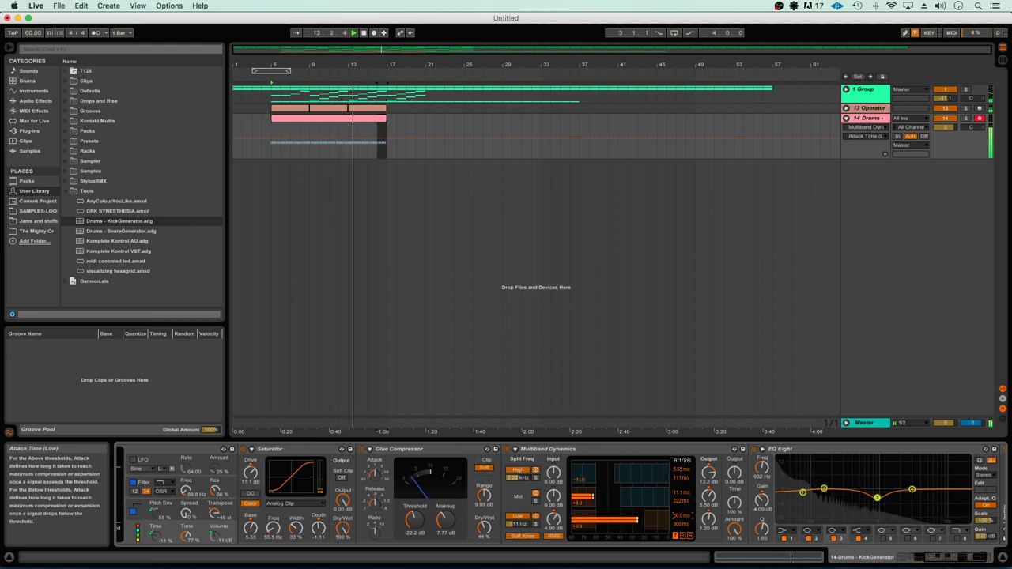
left_click(682, 525)
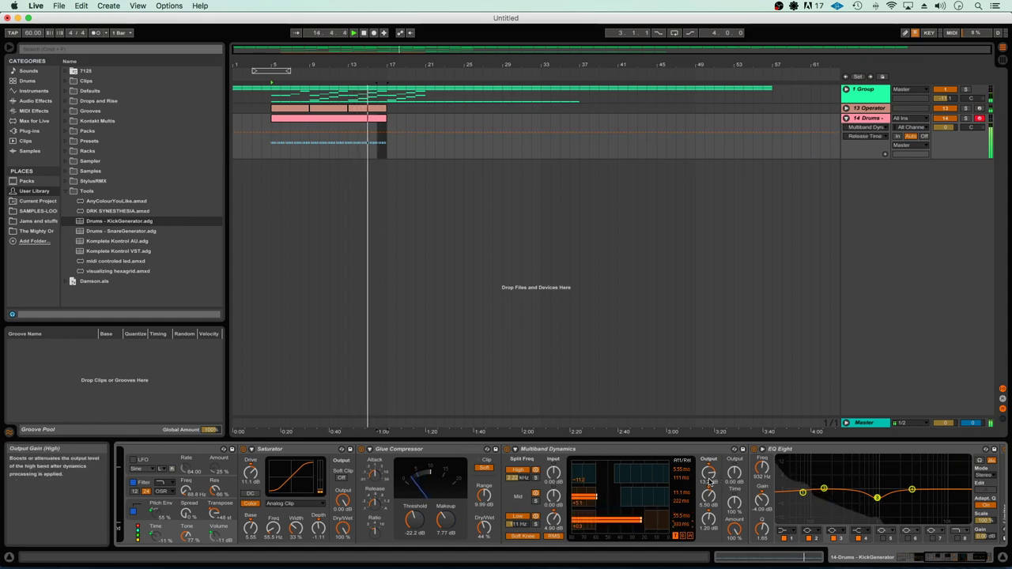
Step: Set the Multiband Dynamics output gains to High 9.99 dB, Mid 3.33 dB and Low -6.66 dB, and replay from bar 5
left_click_drag(708, 480, 708, 488)
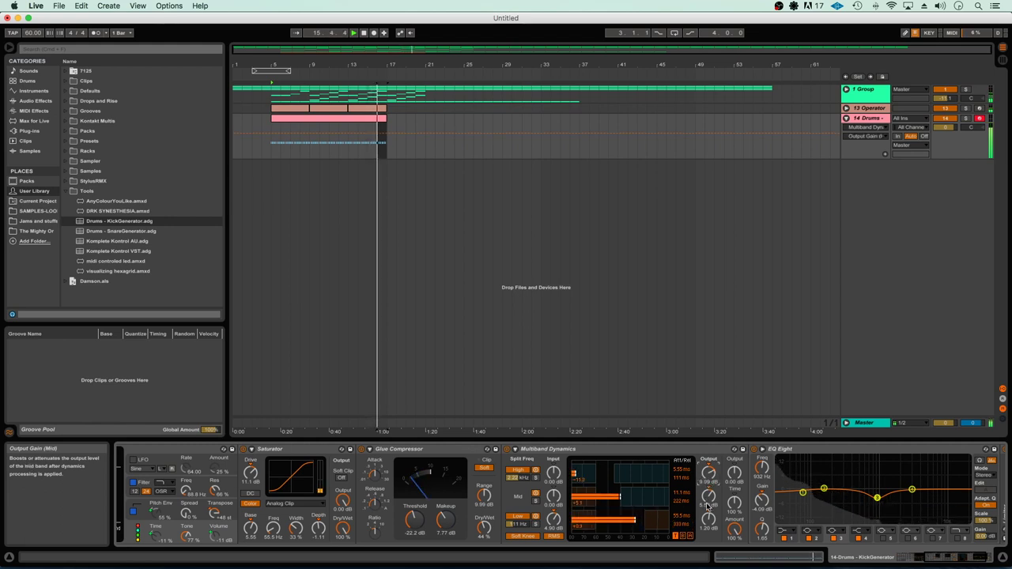
left_click(708, 507)
type("3.33 dB")
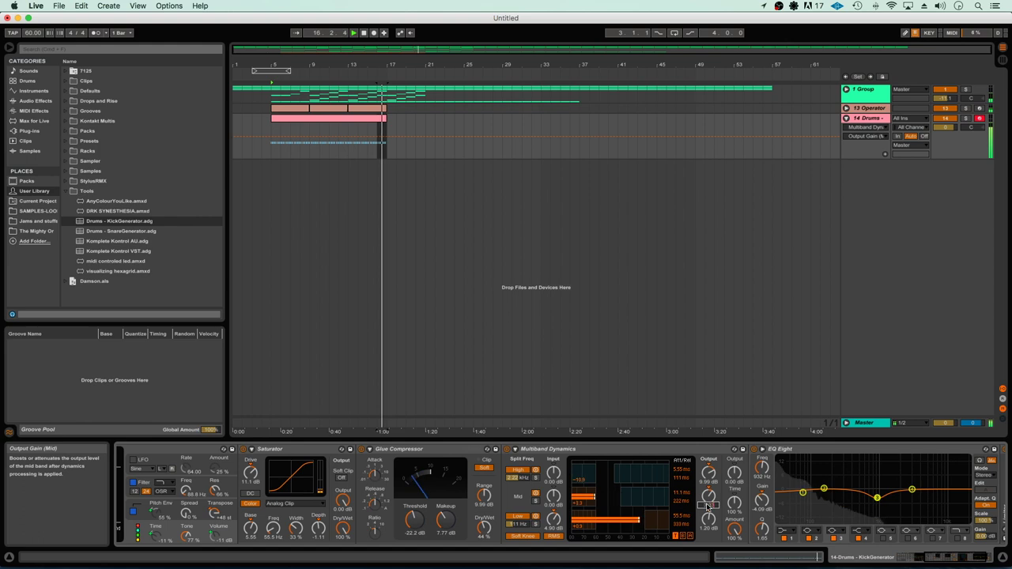
key("Return")
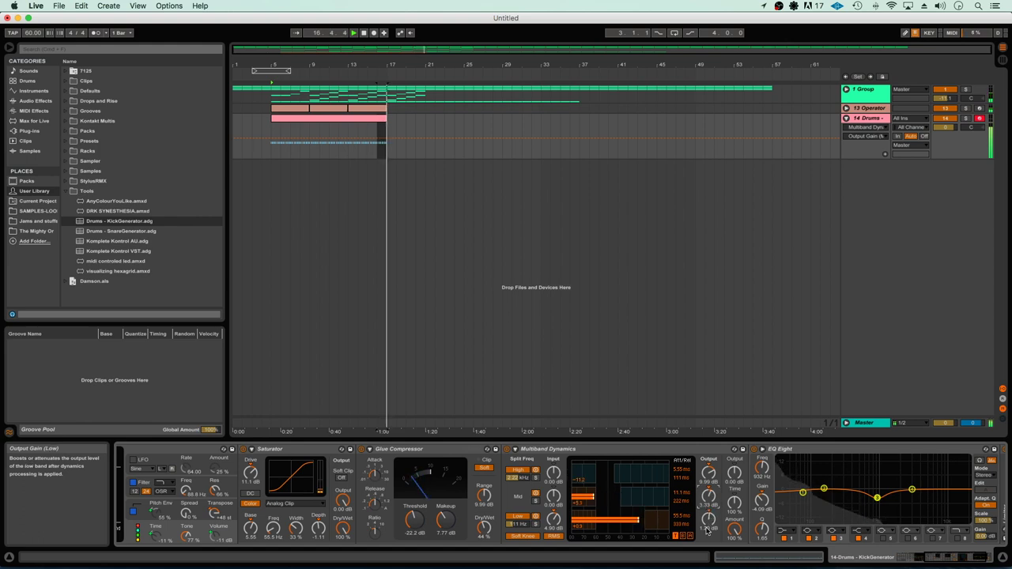
left_click(707, 530)
type("-6.66")
key("Return")
key("space")
key("space")
Step: Set the Multiband Dynamics low-band input gain to 5.55 dB
scroll(710, 518, "left", 1)
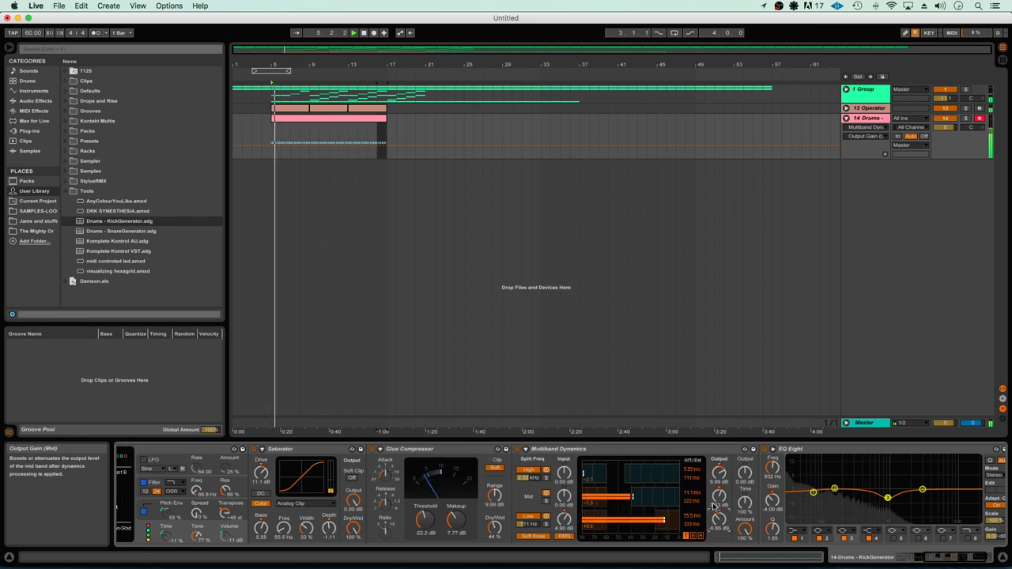
scroll(633, 498, "right", 2)
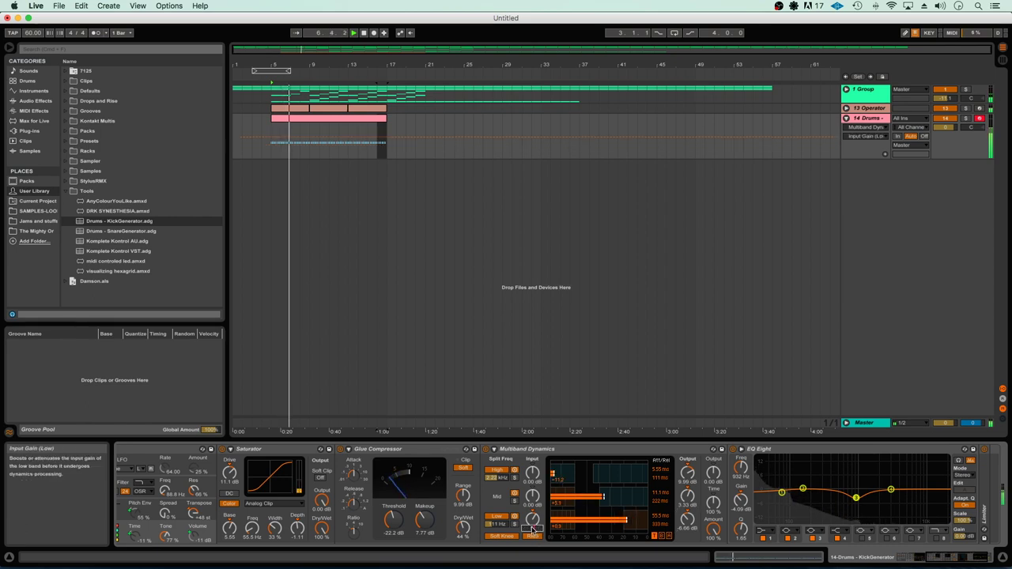
scroll(599, 489, "right", 3)
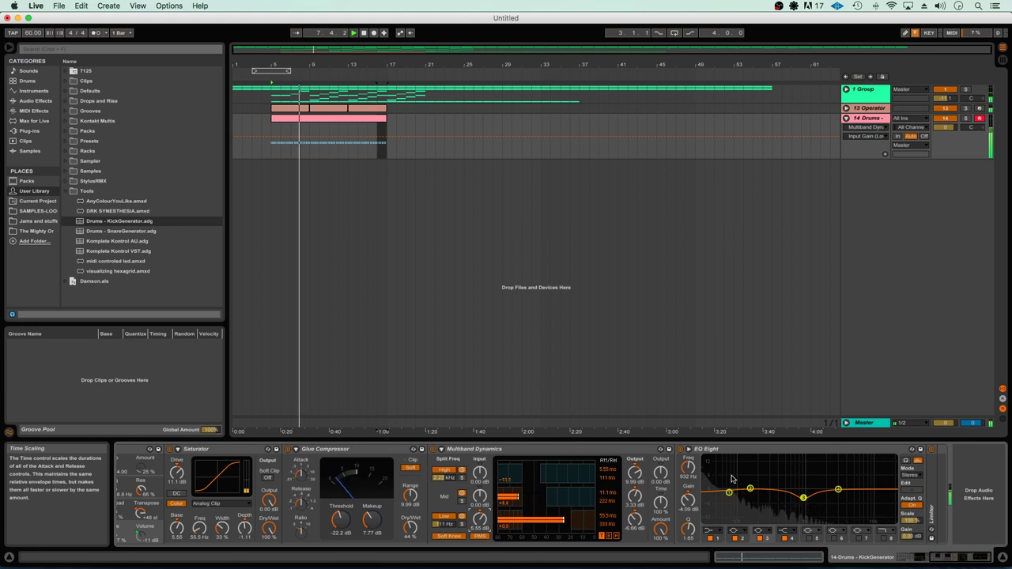
scroll(510, 490, "left", 1)
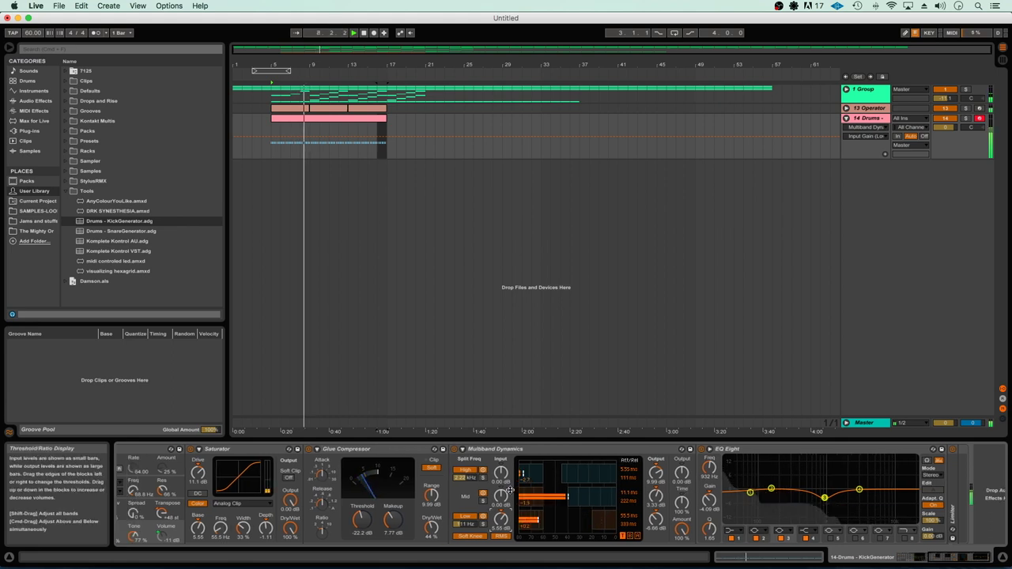
Step: Try different KickGenerator Ae Decay times during playback and set the macro to 4.44 s
scroll(510, 490, "left", 20)
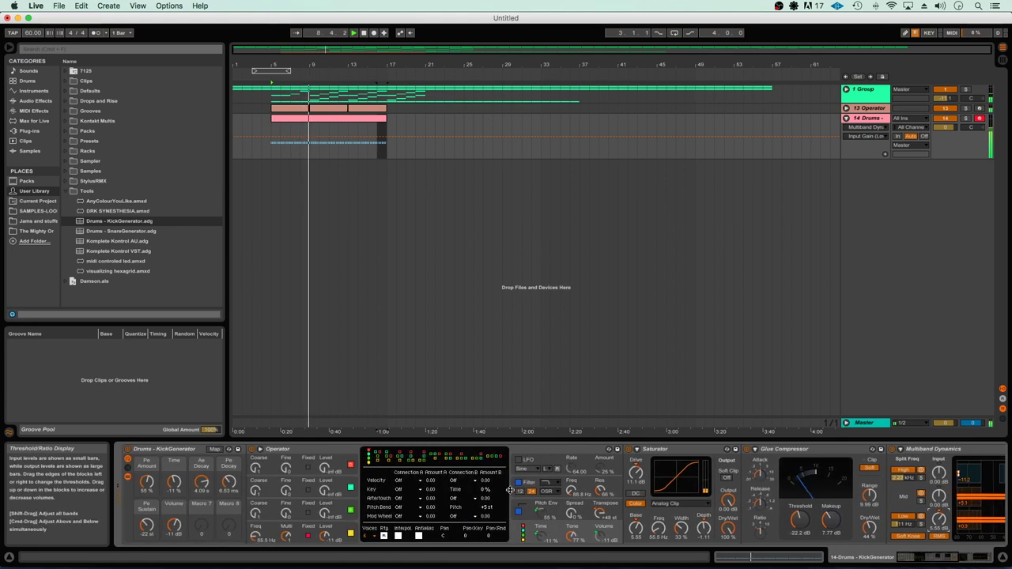
left_click_drag(147, 524, 147, 536)
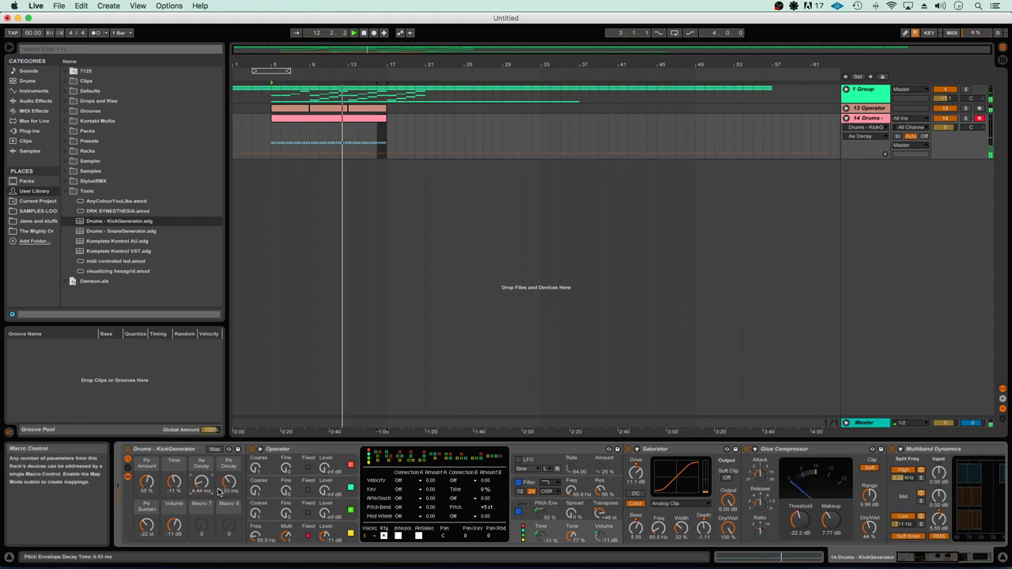
mouse_move(202, 483)
left_mouse_down()
mouse_move(203, 453)
mouse_move(200, 477)
mouse_move(200, 465)
left_mouse_up()
key("space")
key("space")
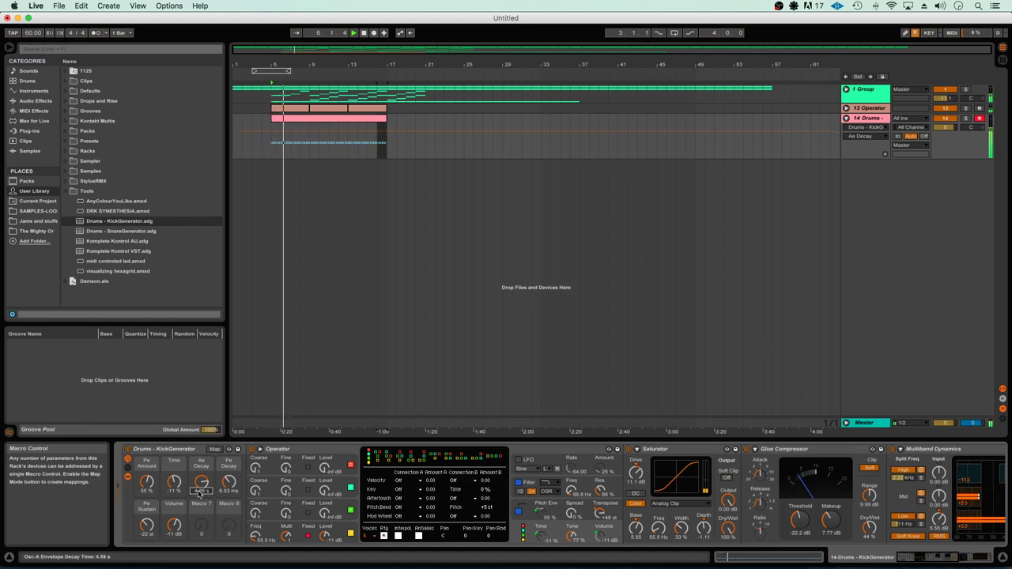
left_click_drag(199, 493, 200, 538)
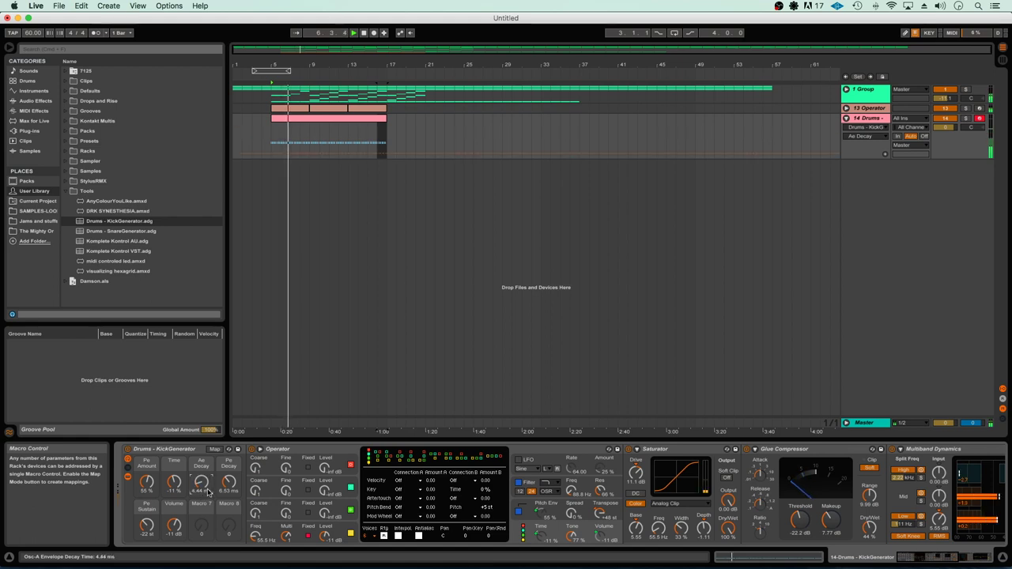
mouse_move(199, 489)
left_mouse_down()
mouse_move(201, 475)
mouse_move(202, 483)
left_mouse_up()
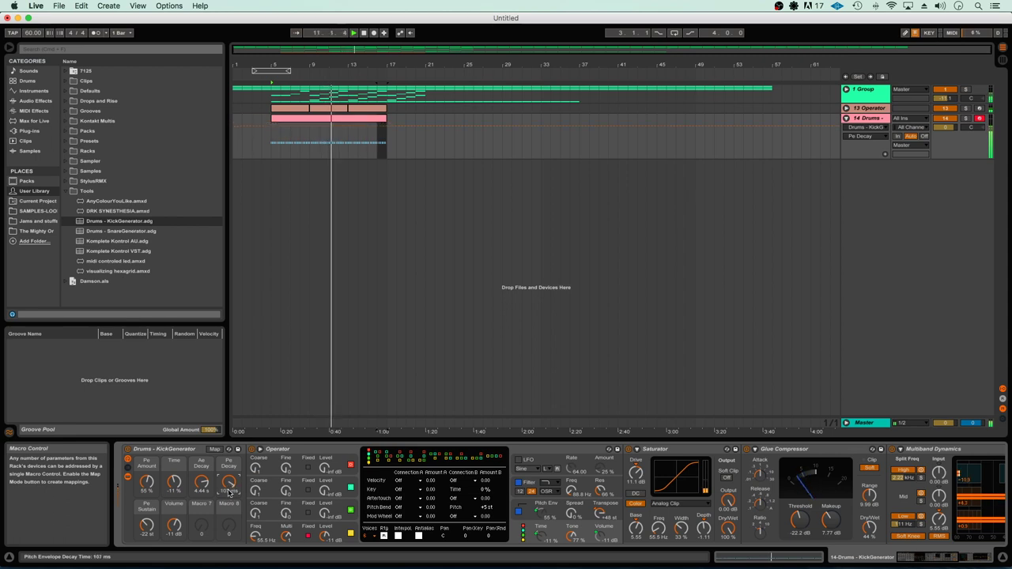
Step: Set the KickGenerator Pe Decay macro to 55.5 ms after trying 111 ms, check the effect chain and stop playback
key("Return")
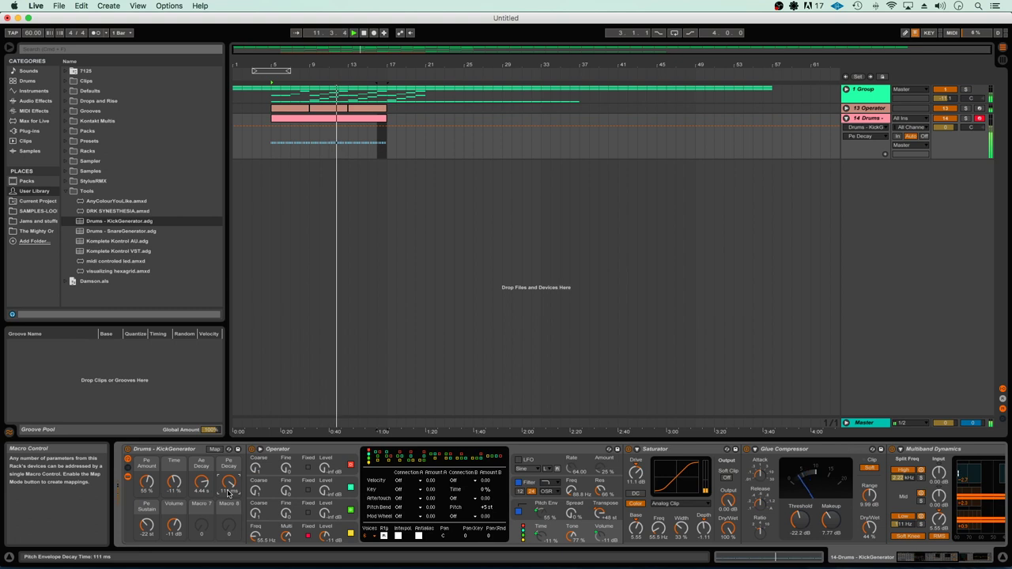
left_click_drag(227, 491, 227, 507)
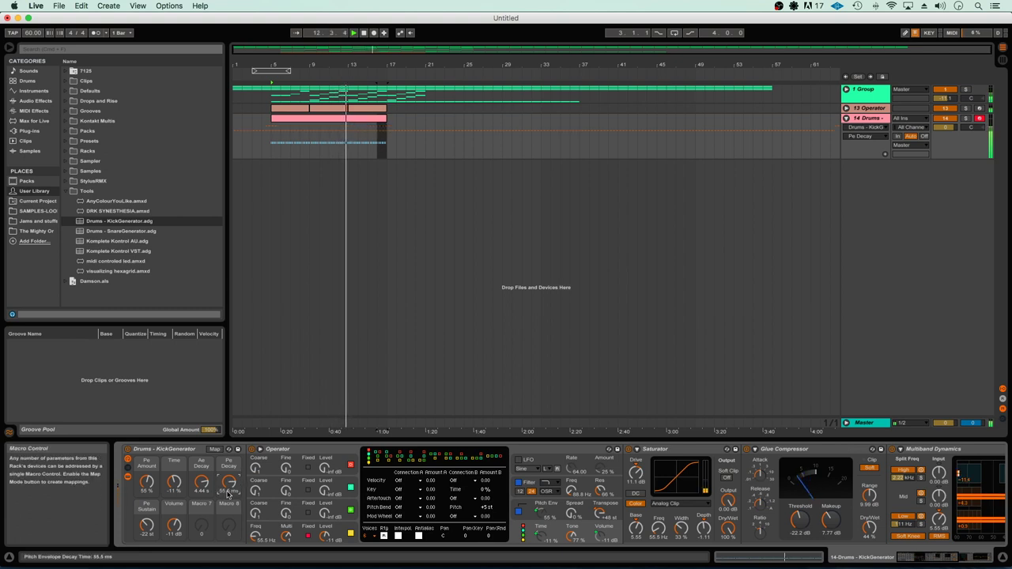
scroll(228, 493, "right", 10)
scroll(229, 493, "right", 5)
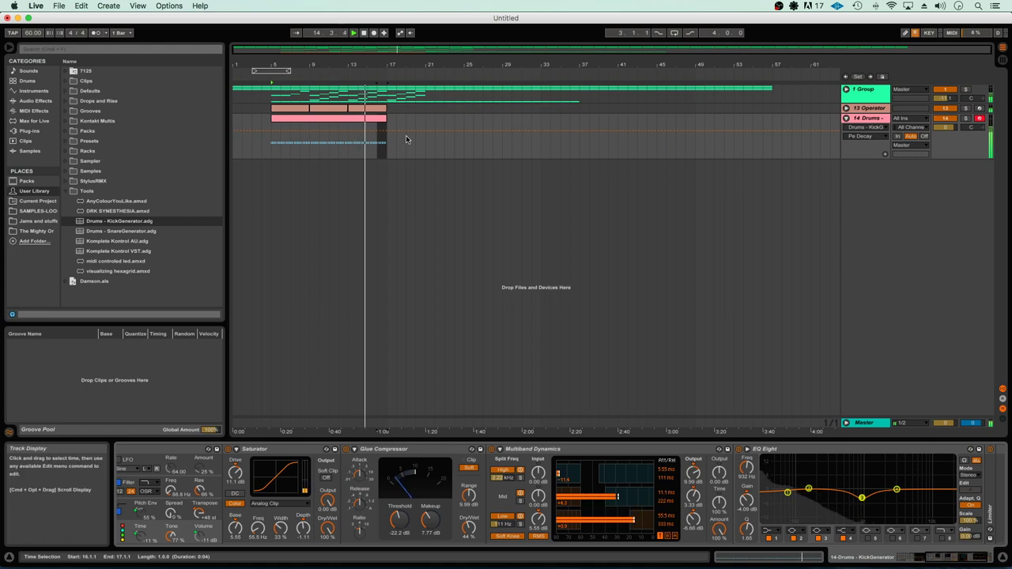
key("space")
Step: Fold the drums track, add the iZotope Stutter Edit plug-in after Effectrix on the tone group, and close its window
left_click(847, 118)
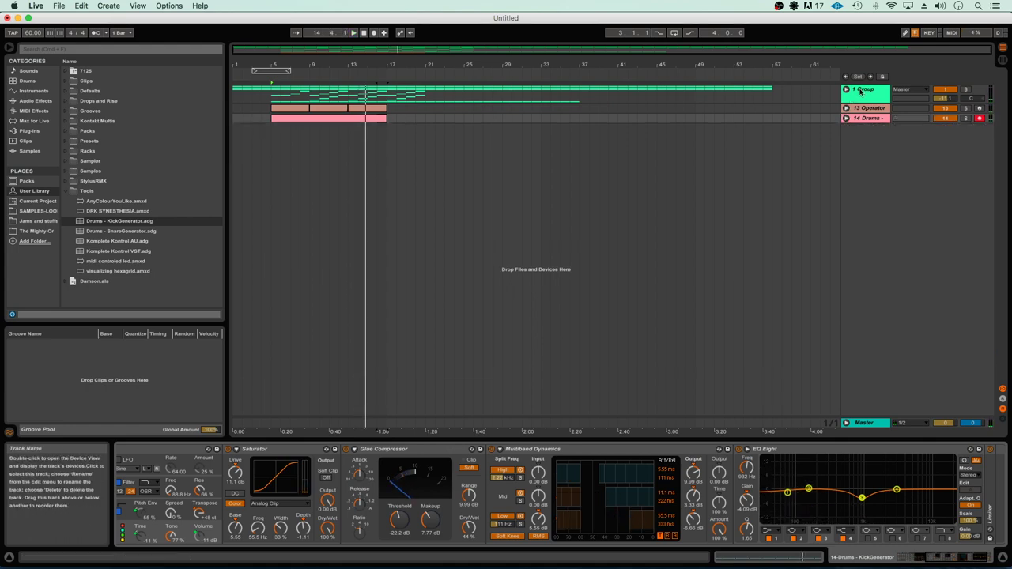
left_click(862, 91)
left_click(850, 91)
left_click(851, 91)
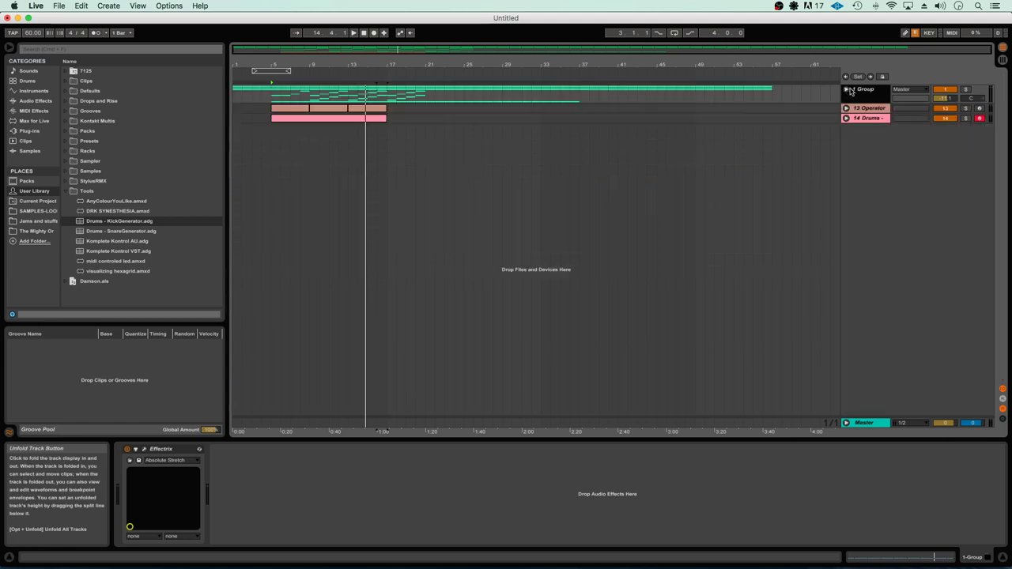
left_click(29, 130)
scroll(86, 139, "down", 10)
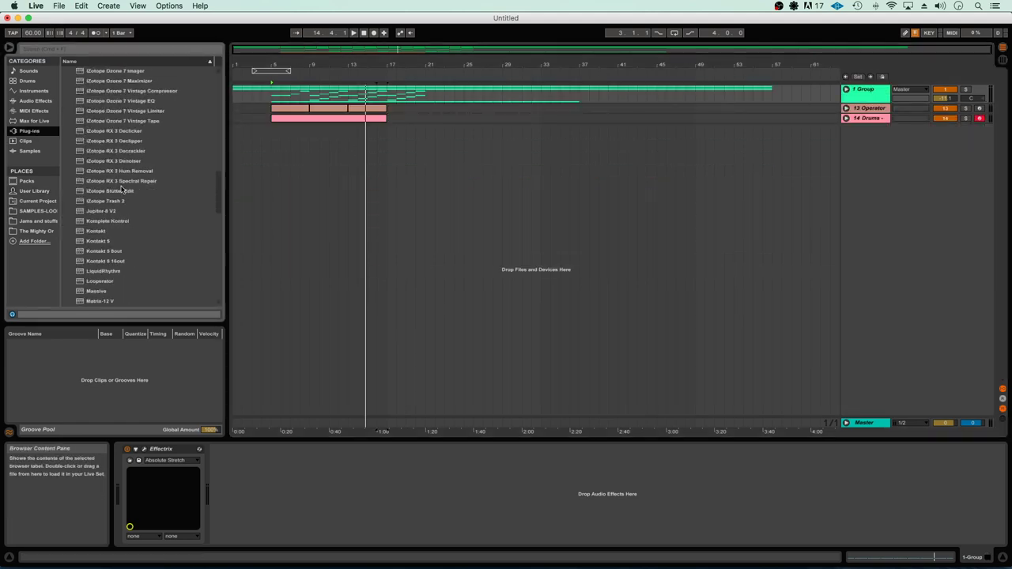
left_click(103, 192)
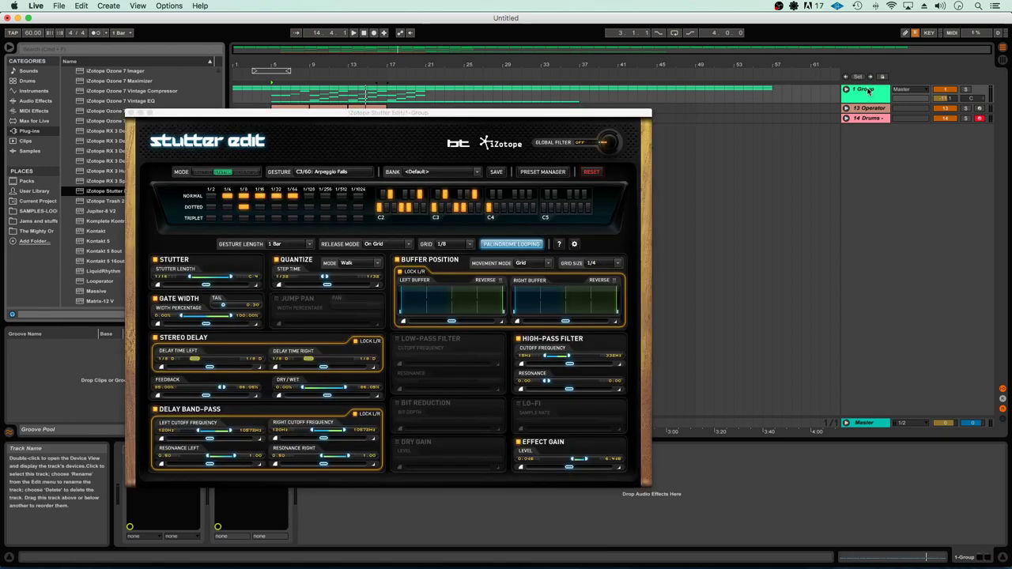
left_click(130, 114)
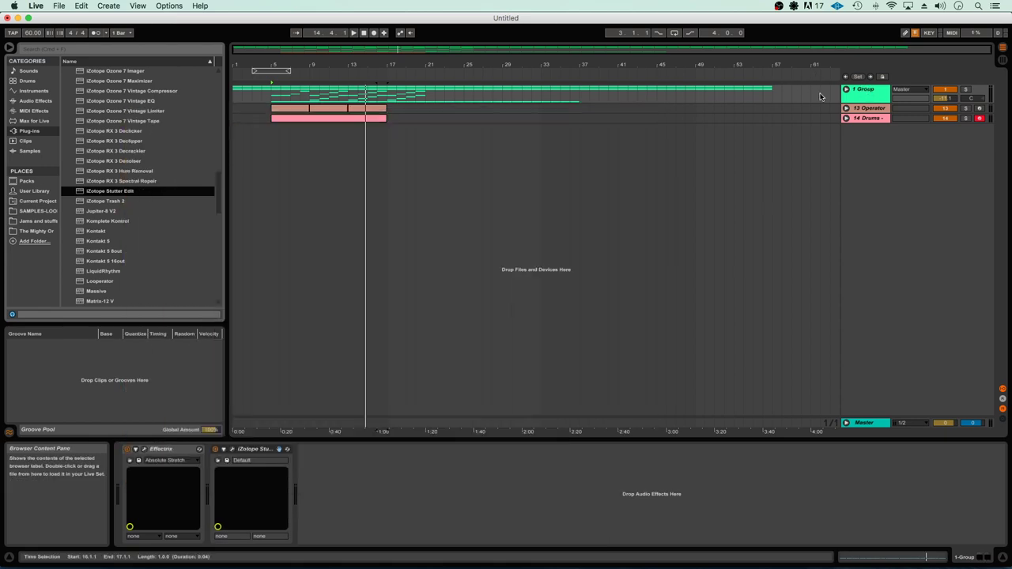
Step: Insert a new MIDI track and move it above the tone group
left_click(866, 91)
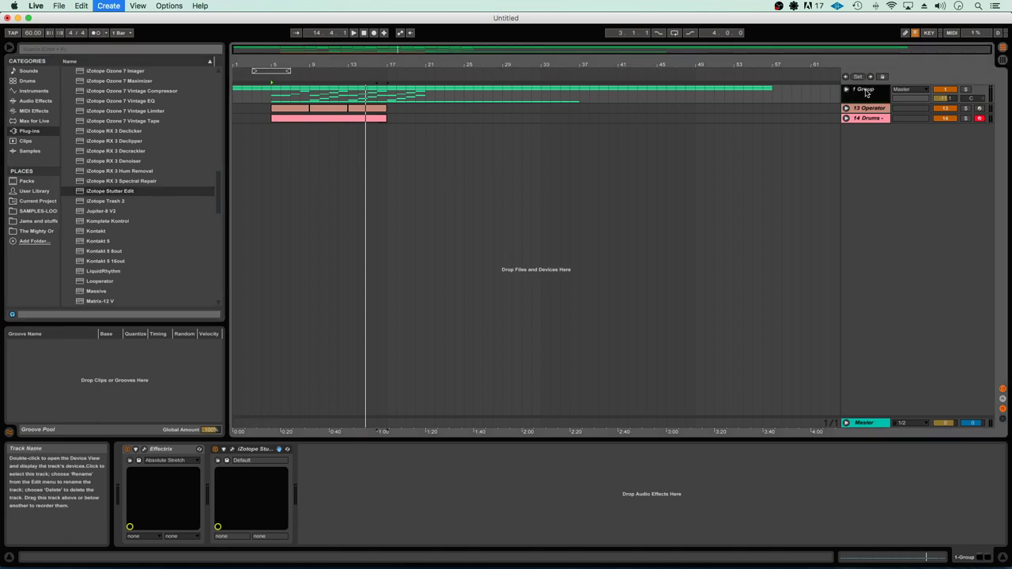
key("super+shift+t")
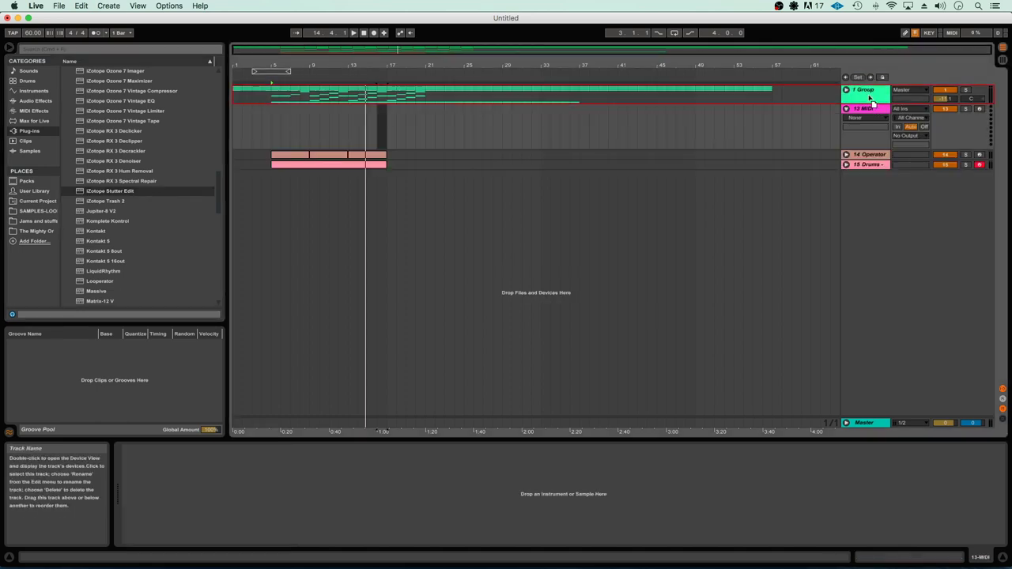
left_click_drag(868, 89, 873, 93)
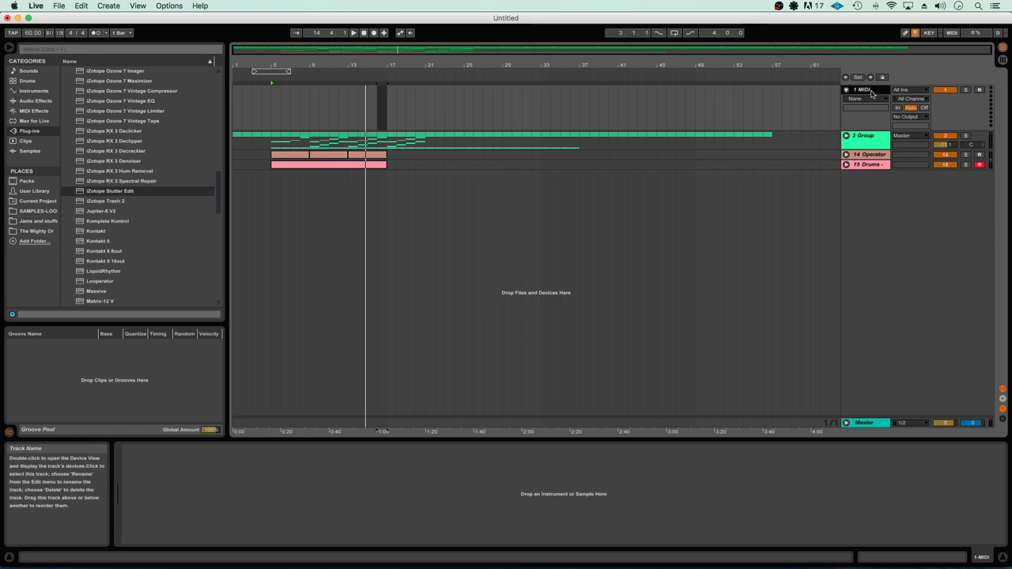
Step: Route the new MIDI track's output to 2-Group with iZotope Stutter Edit as the destination, and play from bar 5
left_click(905, 116)
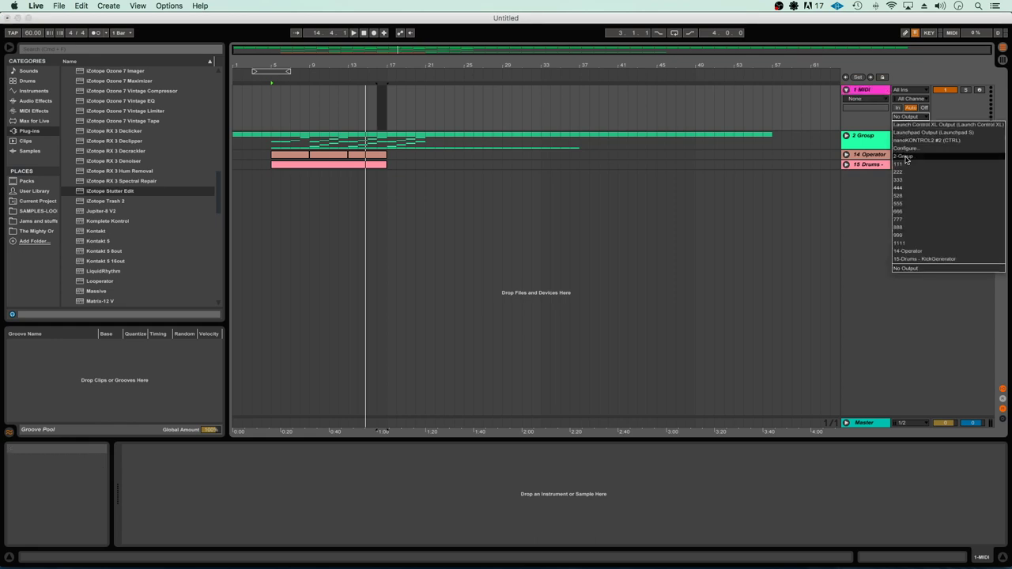
left_click(906, 156)
left_click(908, 125)
left_click(917, 141)
key("space")
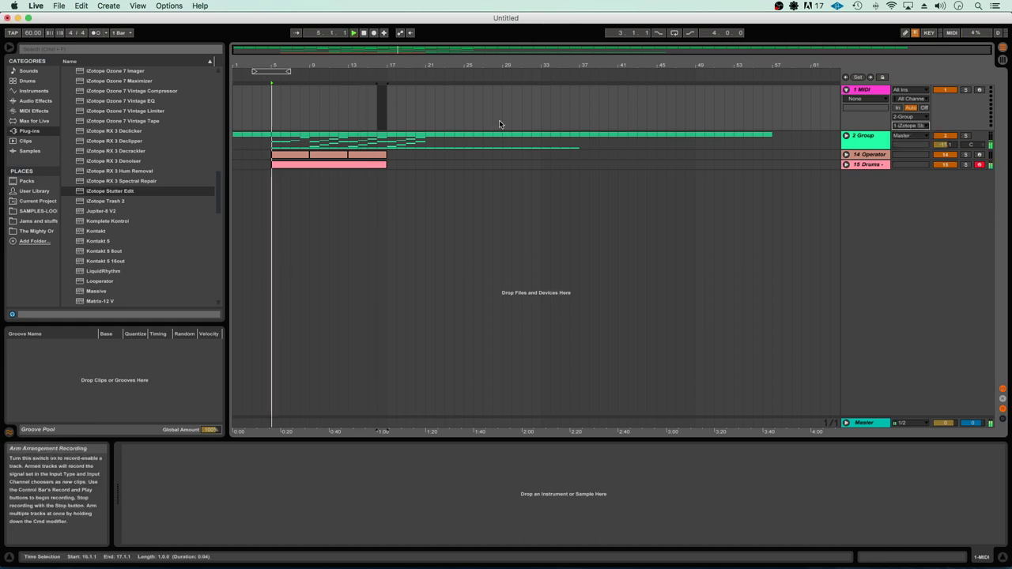
Step: Arm the 1 MIDI track while playing, and add the Omnisphere plug-in on a new MIDI track below the drums
left_click(870, 92)
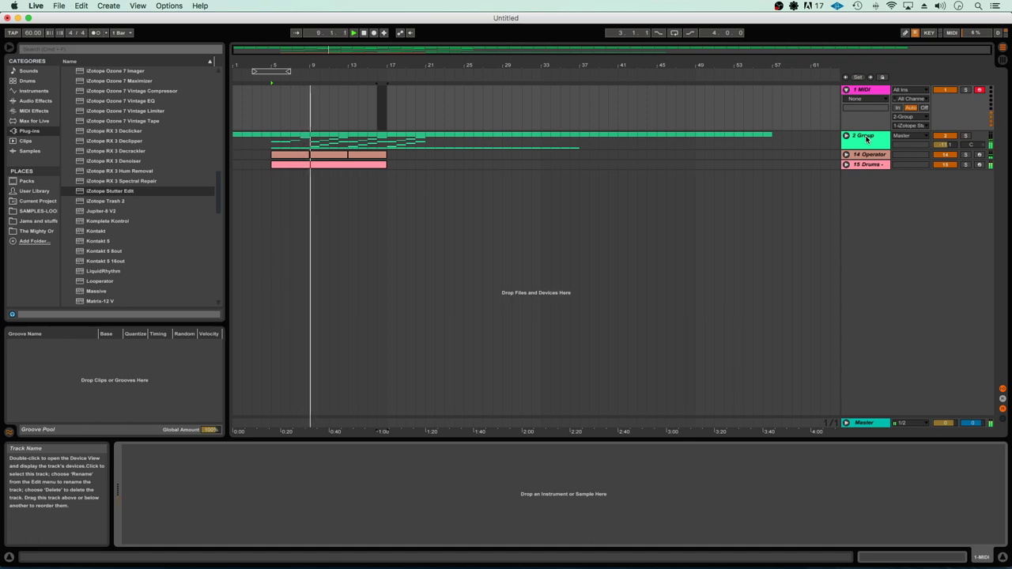
left_click(867, 139)
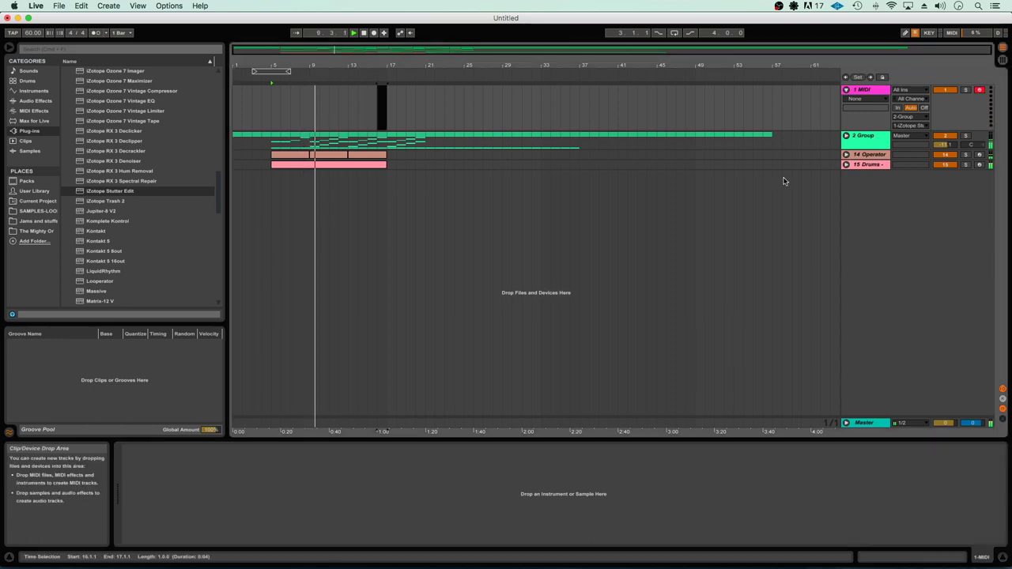
scroll(96, 154, "down", 7)
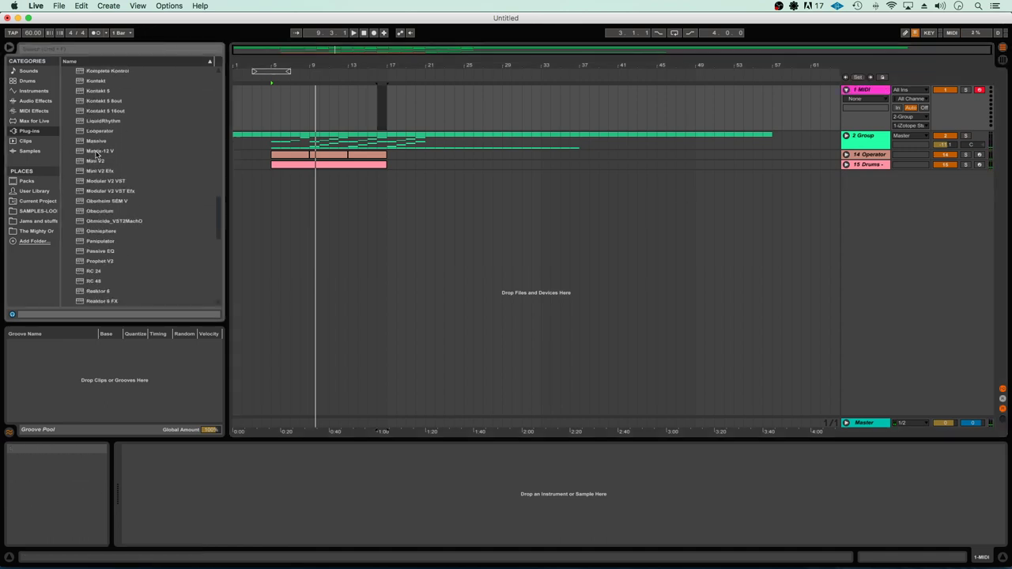
left_click_drag(99, 171, 874, 180)
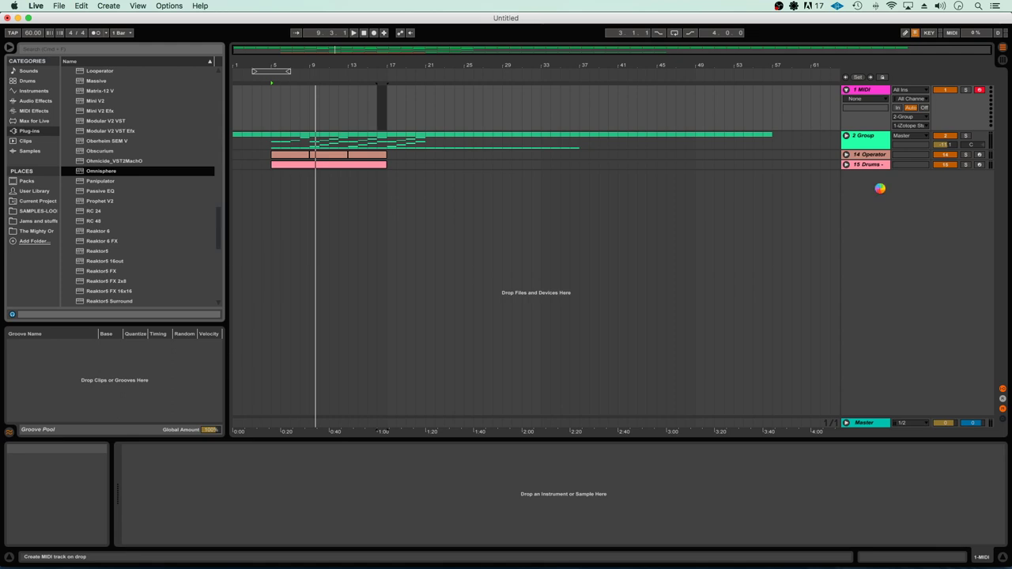
left_click_drag(880, 188, 880, 189)
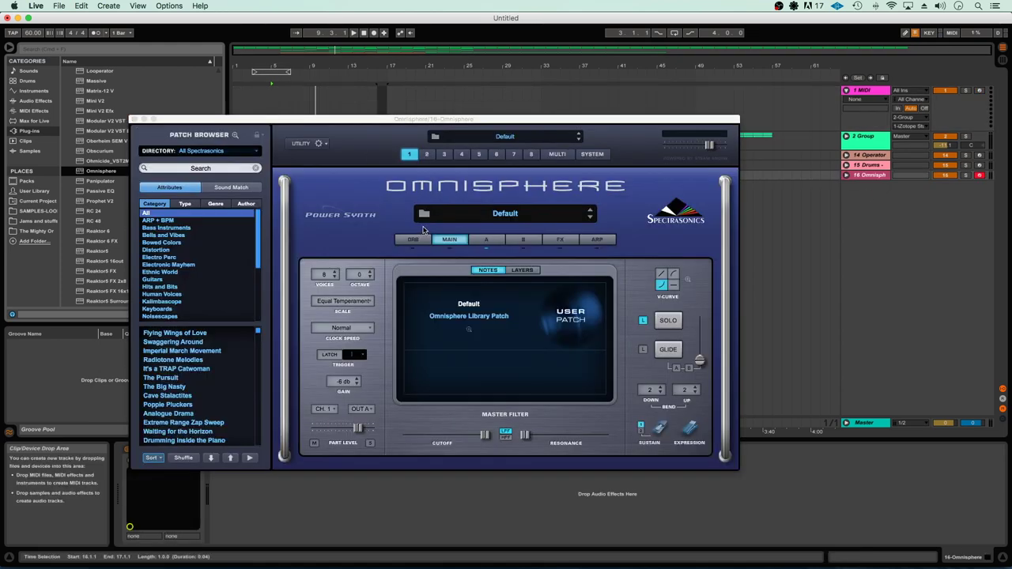
Step: Search Omnisphere's patches for ohm, search again for monk, and load the Monkoder patch
left_click(499, 215)
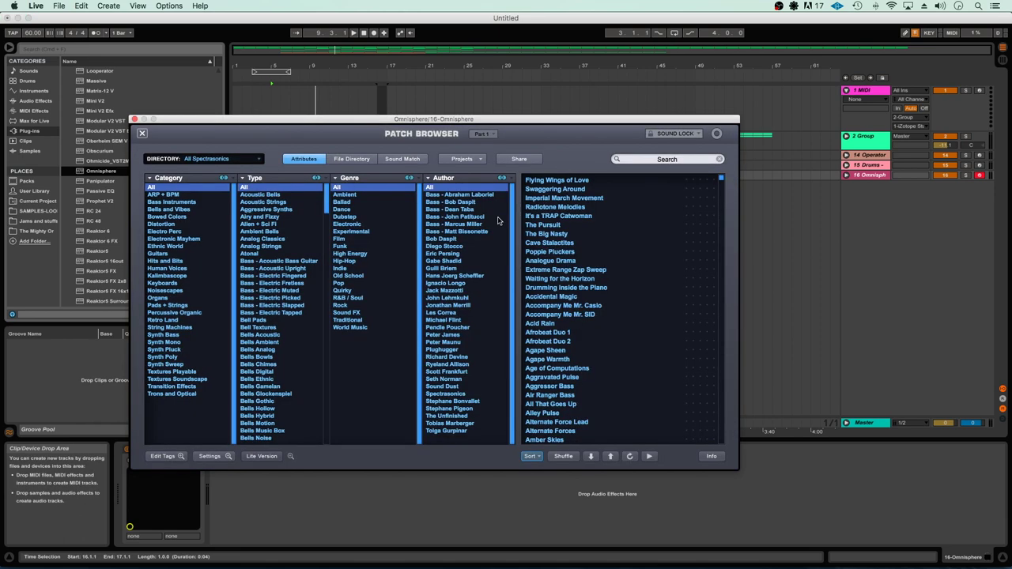
left_click(648, 161)
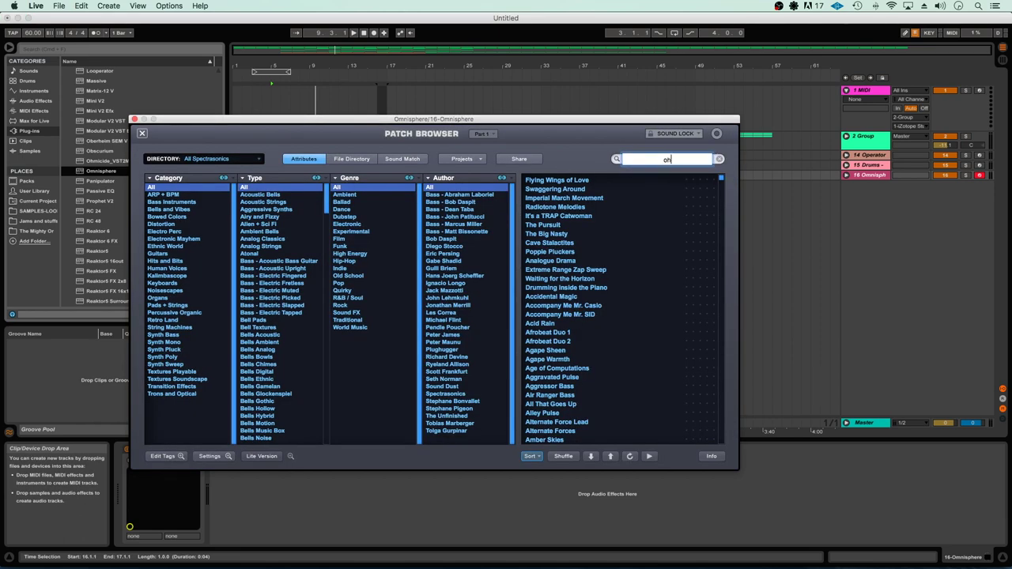
key("Return")
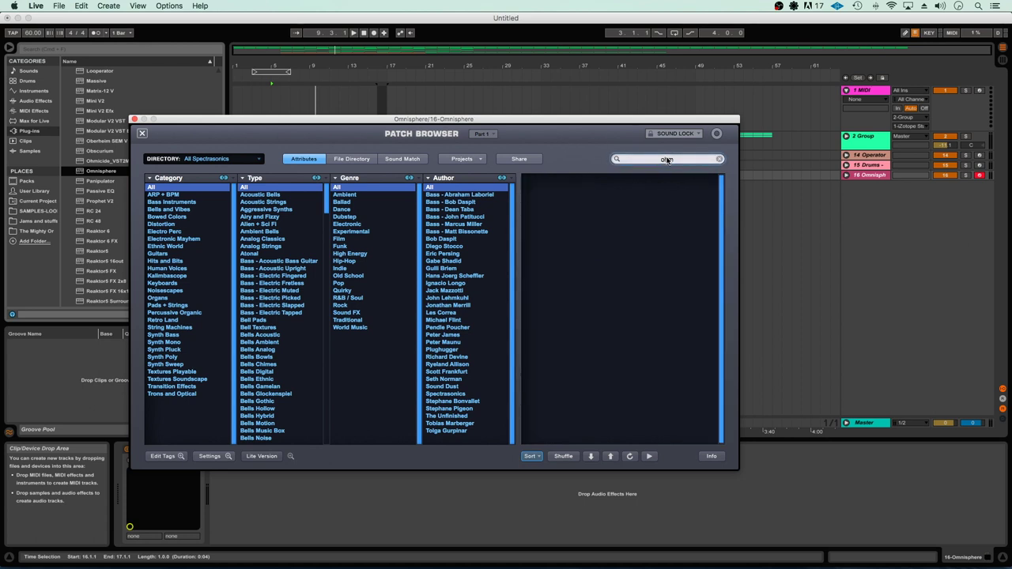
double_click(667, 160)
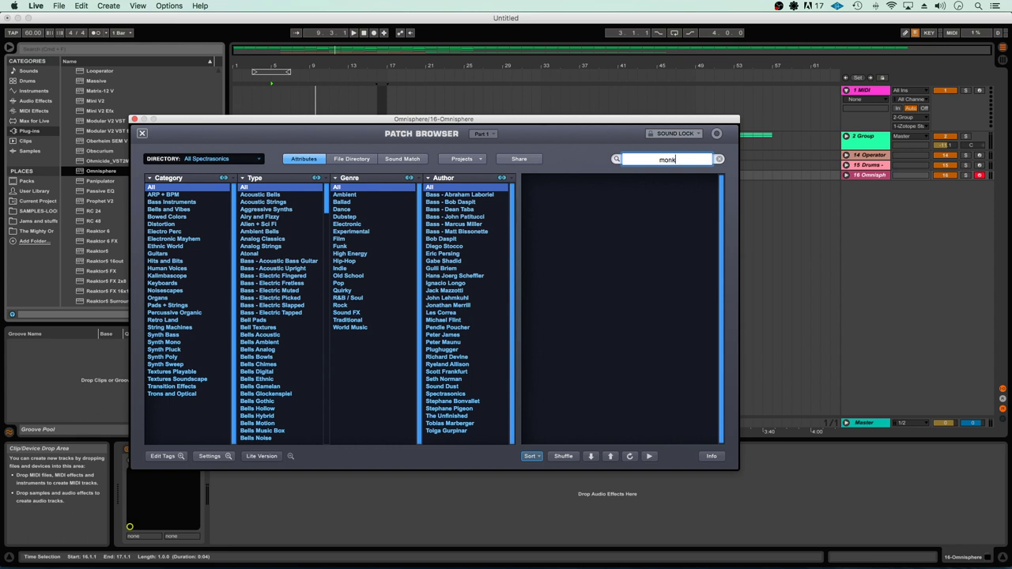
key("Return")
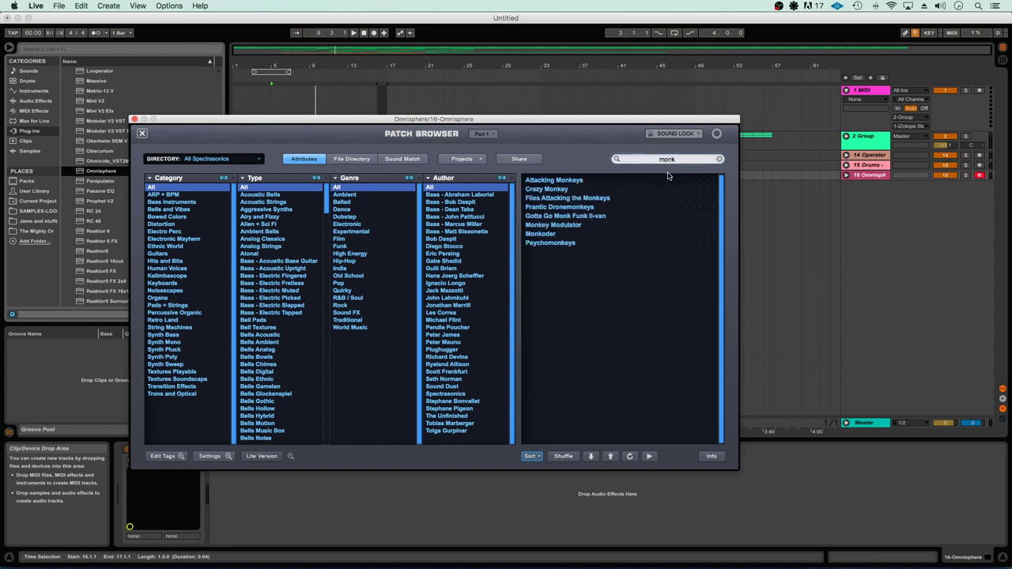
left_click(546, 235)
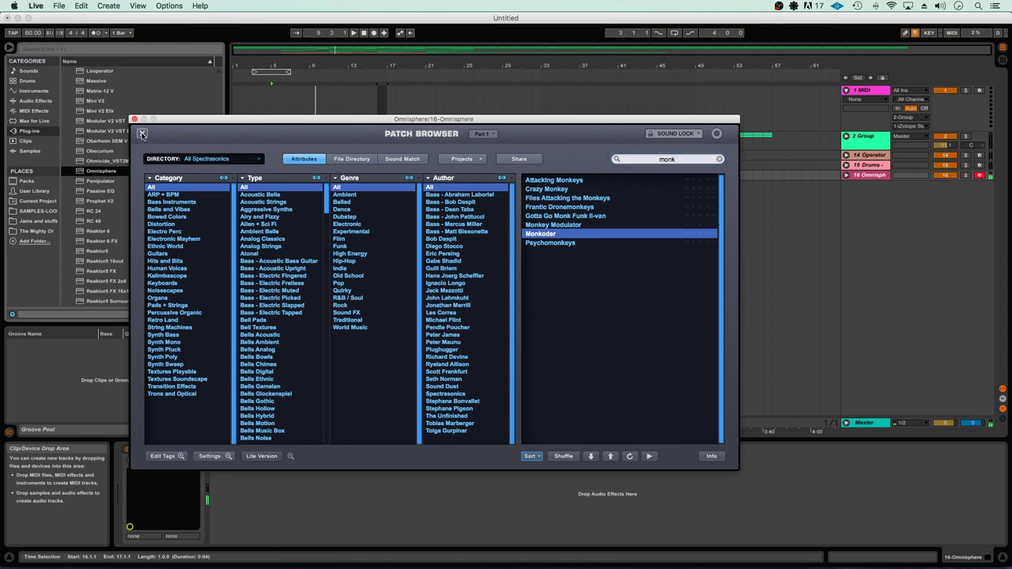
Step: Close the patch browser, check Omnisphere's master tuning in the system settings, and close the plug-in window
left_click(143, 134)
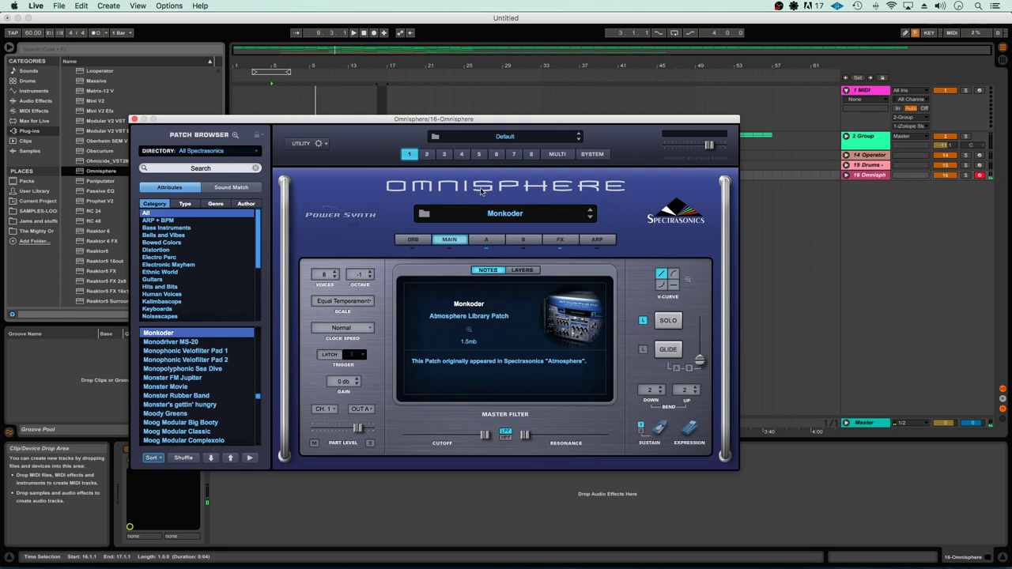
left_click(593, 156)
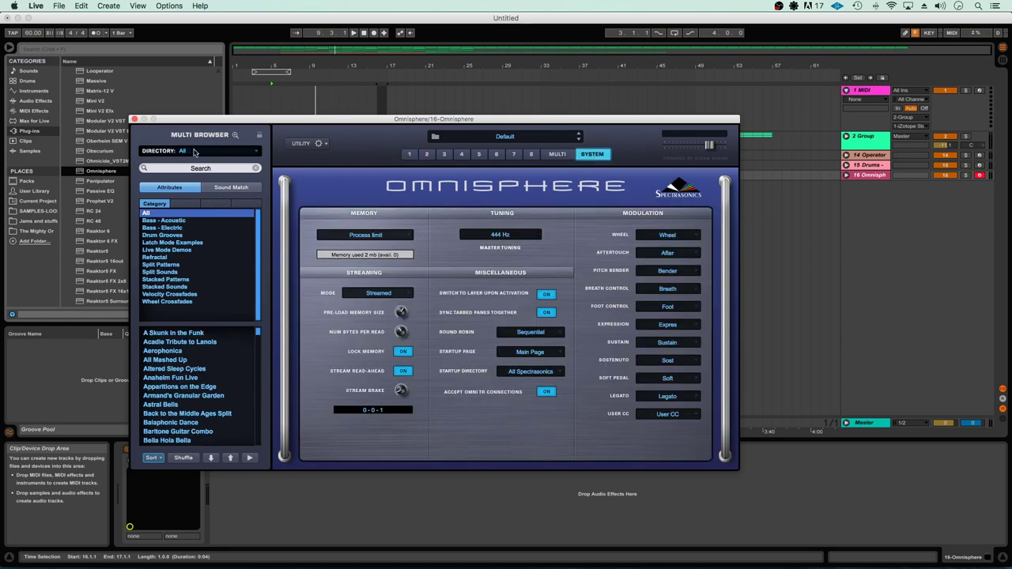
left_click(135, 120)
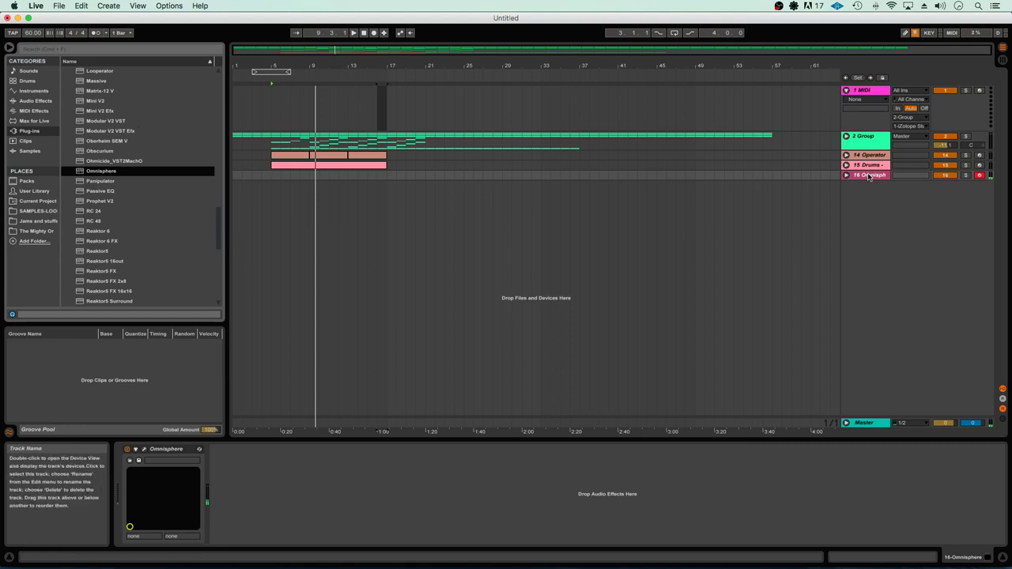
Step: Insert a four-bar MIDI clip at bar 1 on the unfolded Omnisphere track and fill it with one sustained A2 note
left_click(842, 175)
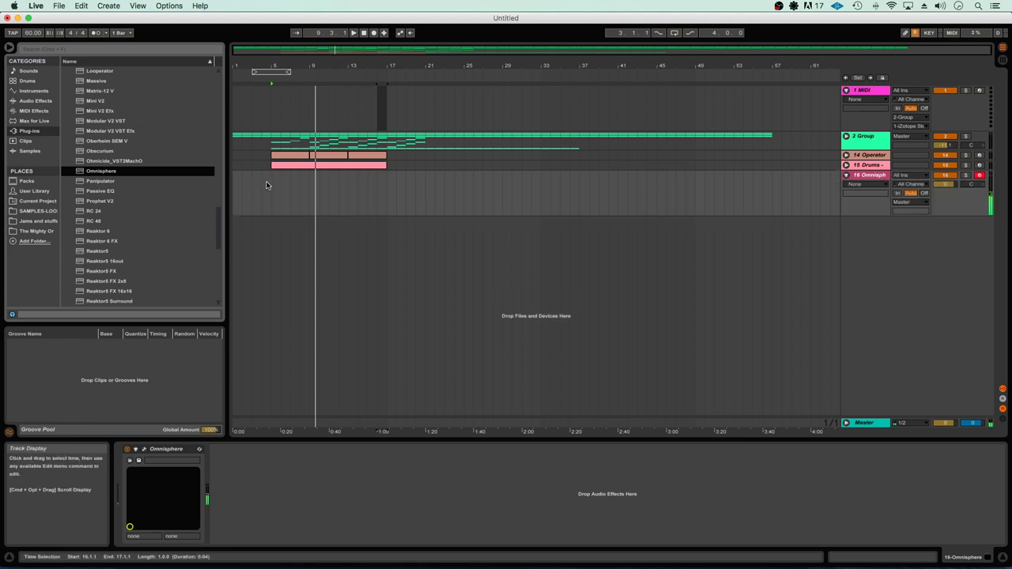
left_click_drag(268, 181, 230, 186)
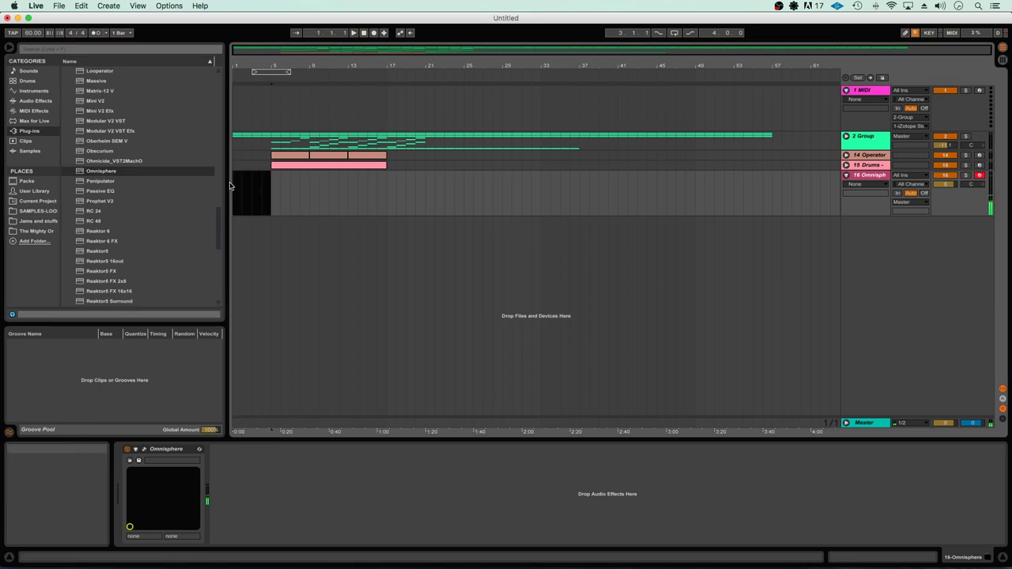
double_click(246, 177)
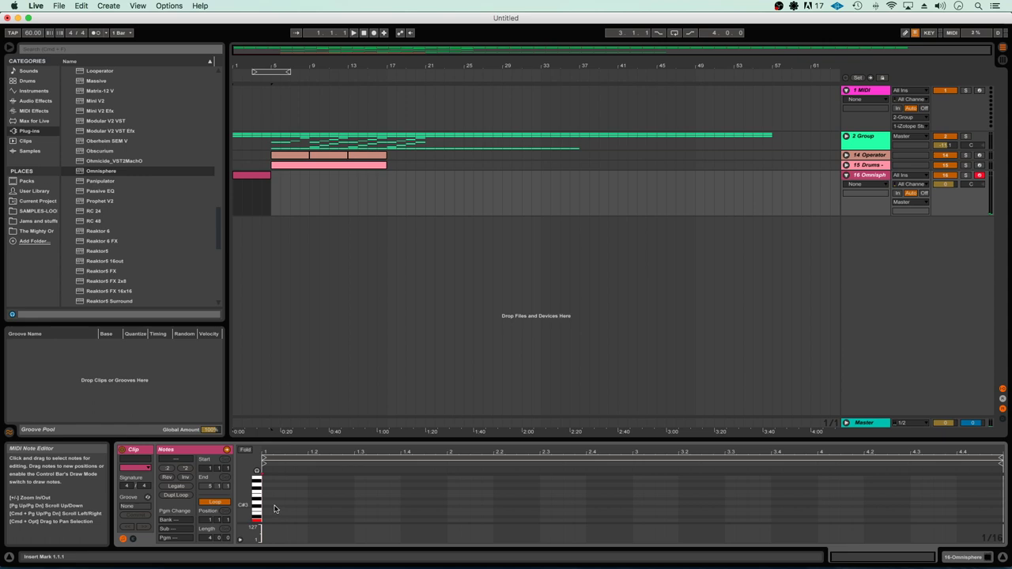
scroll(277, 508, "down", 2)
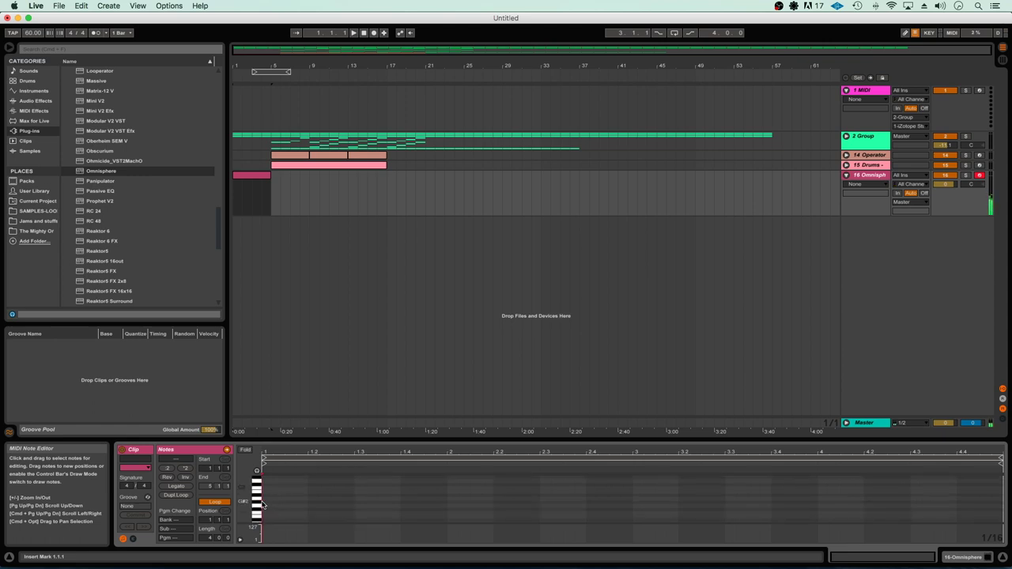
left_click(263, 501)
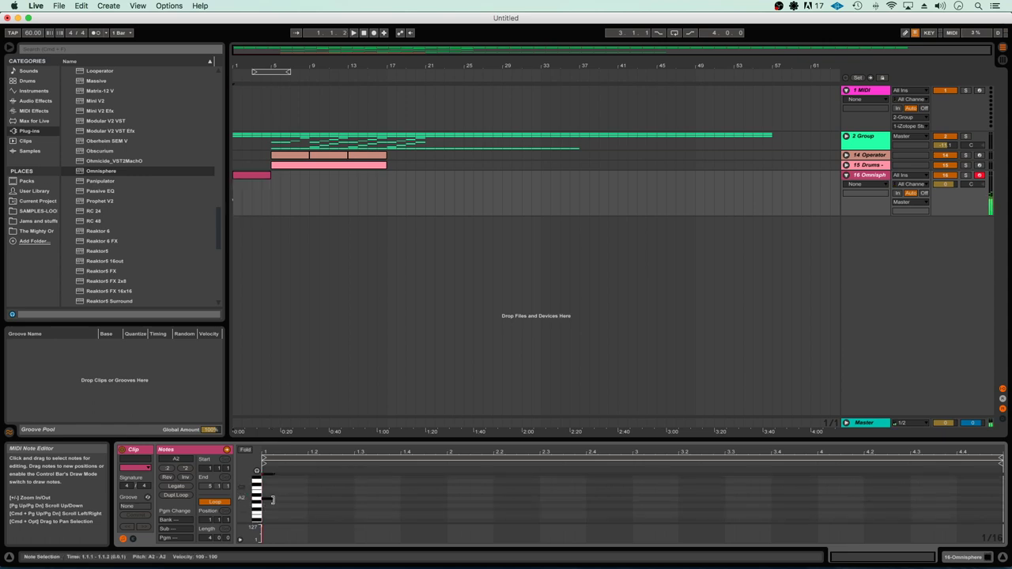
left_click_drag(317, 498, 987, 507)
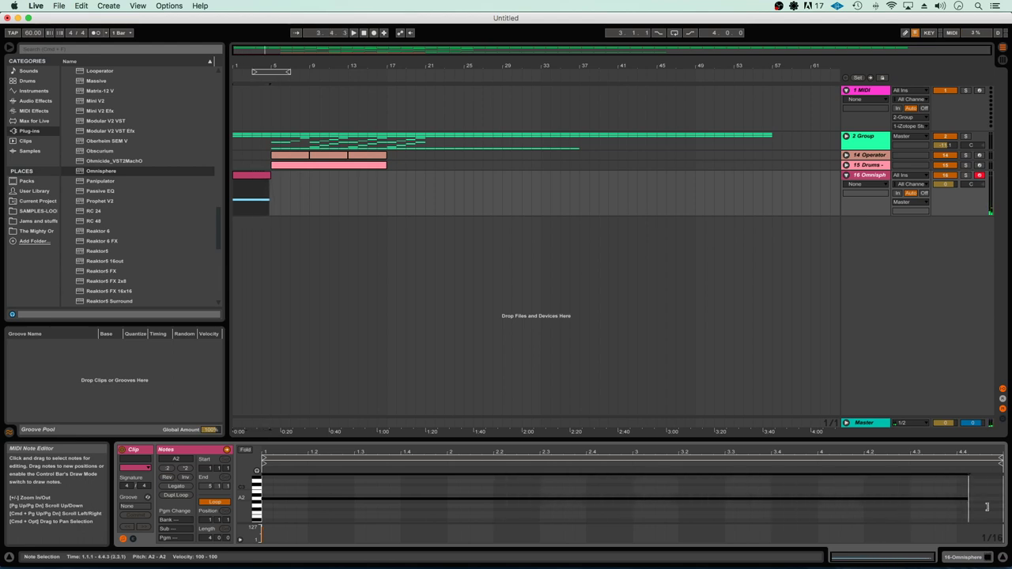
Step: Play the arrangement from bar 1 and lower the Omnisphere track's volume to -13.0 dB
key("space")
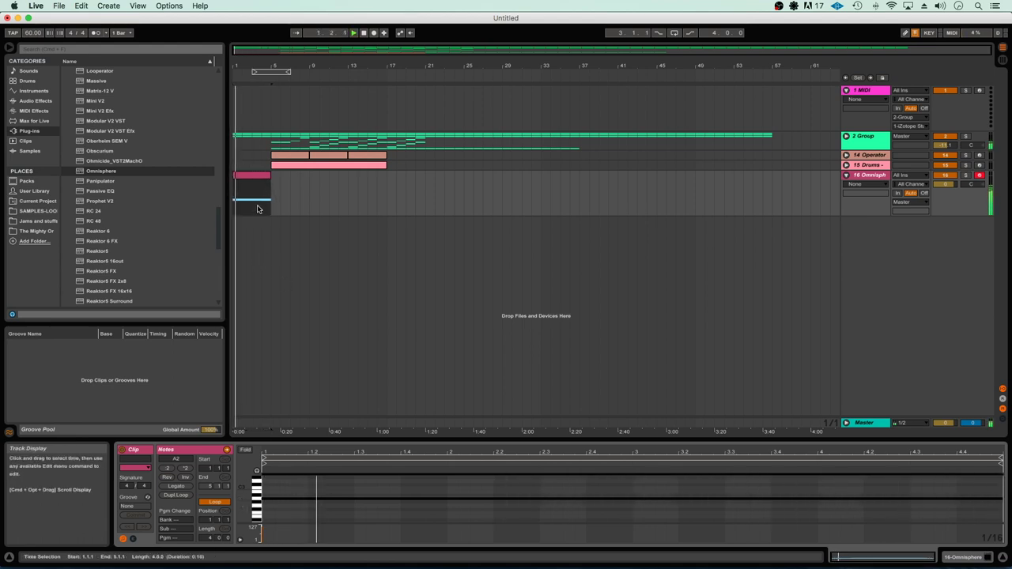
left_click_drag(949, 185, 948, 221)
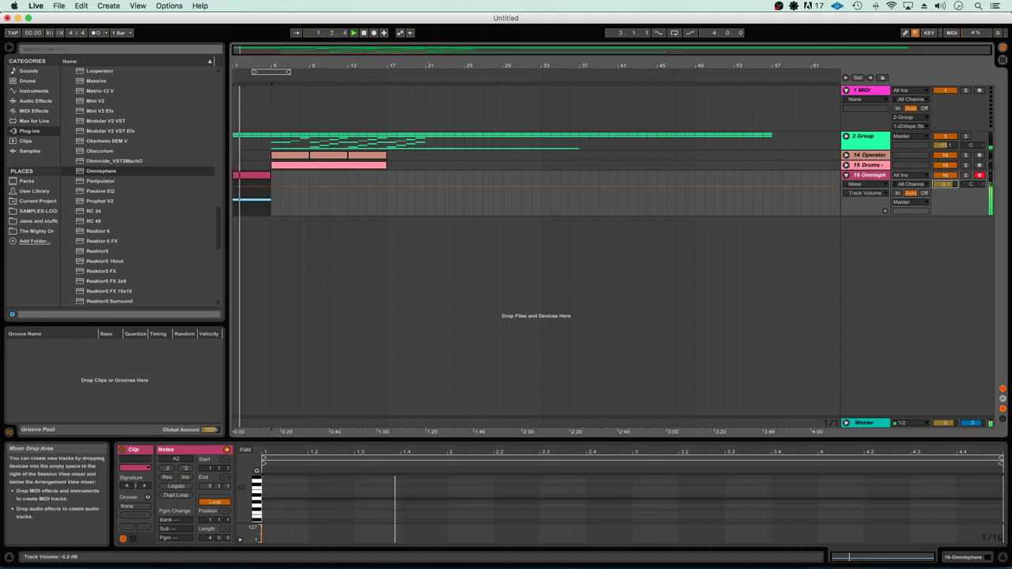
left_click_drag(947, 185, 947, 217)
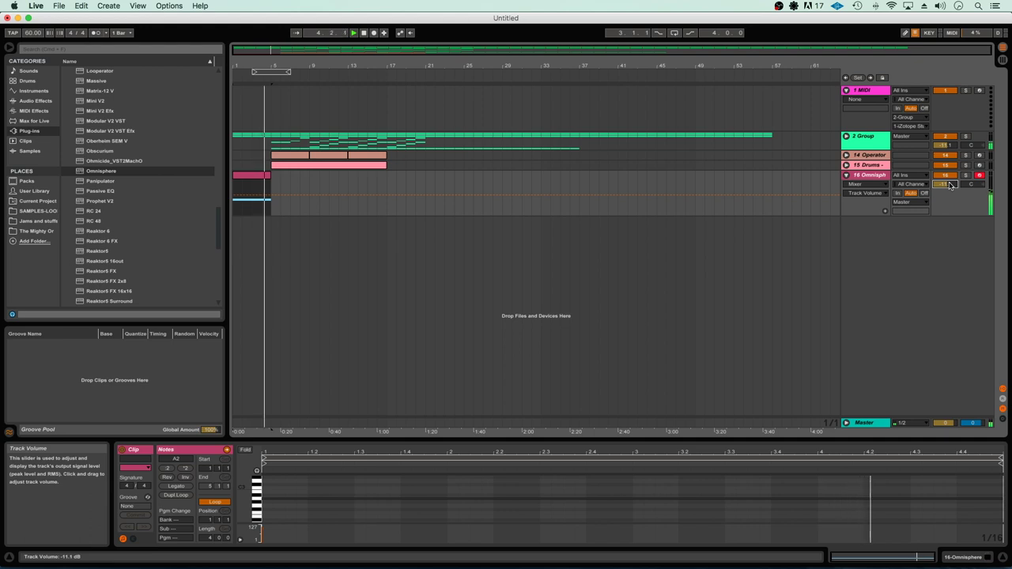
left_click_drag(948, 186, 948, 195)
Step: Duplicate the Omnisphere clip three times so it runs to bar 17, and play from bar 5
left_click(264, 180)
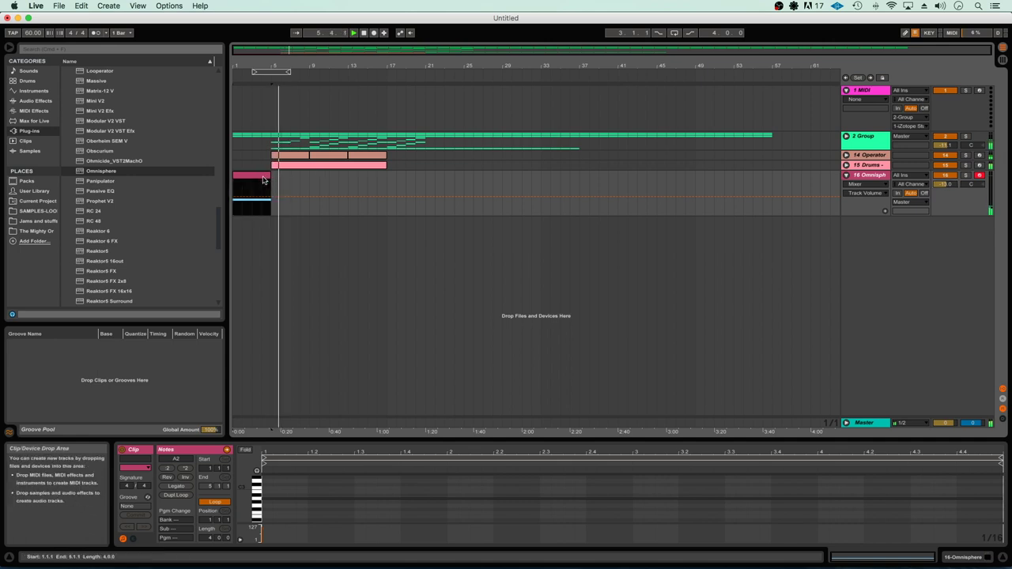
key("super+d")
key("super+d")
key("super+d")
left_click(270, 185)
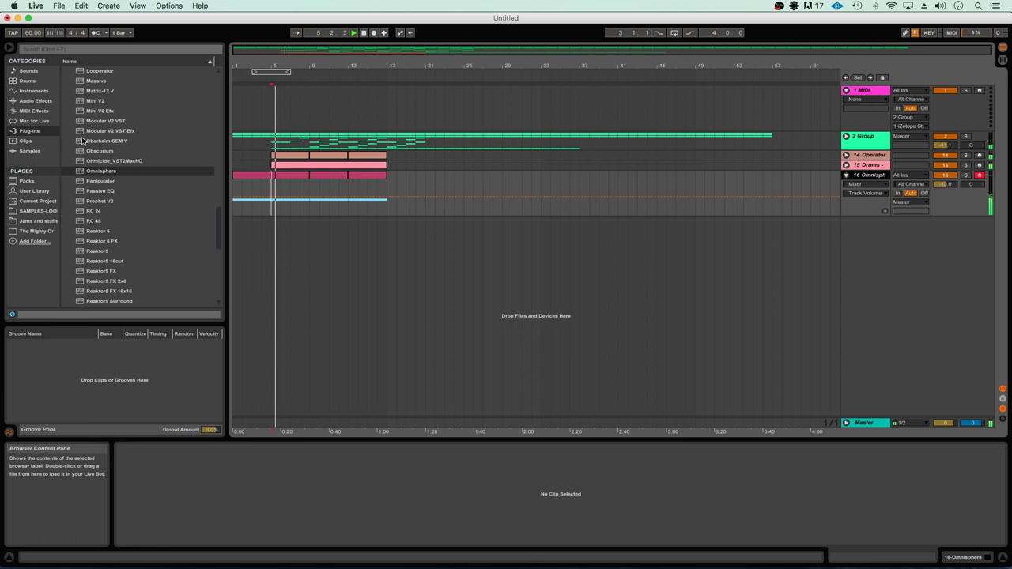
Step: Add a Compressor to the Omnisphere track and sidechain it from 15-Drums - KickGenerator
left_click(35, 100)
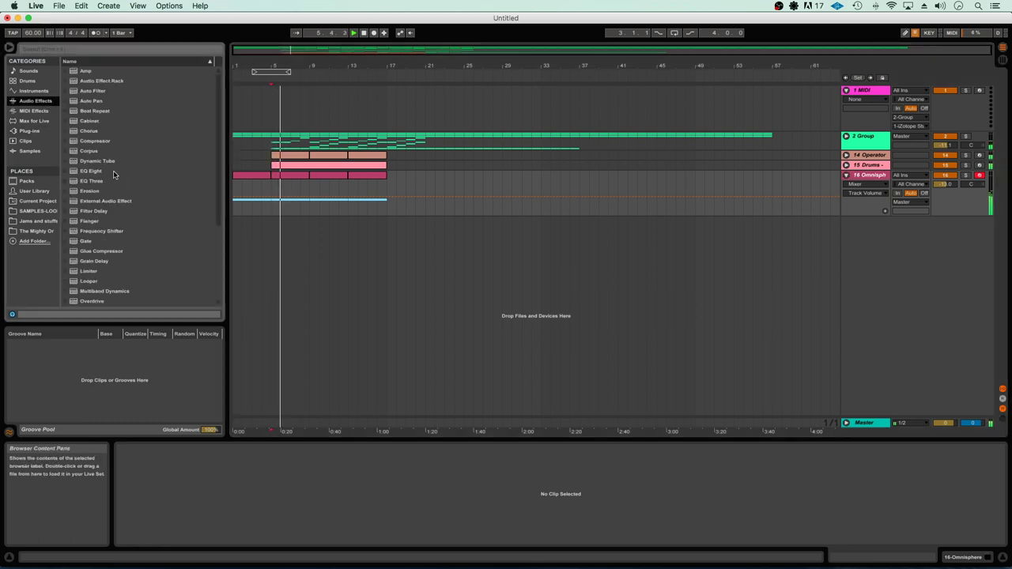
left_click_drag(93, 142, 856, 175)
left_click(223, 449)
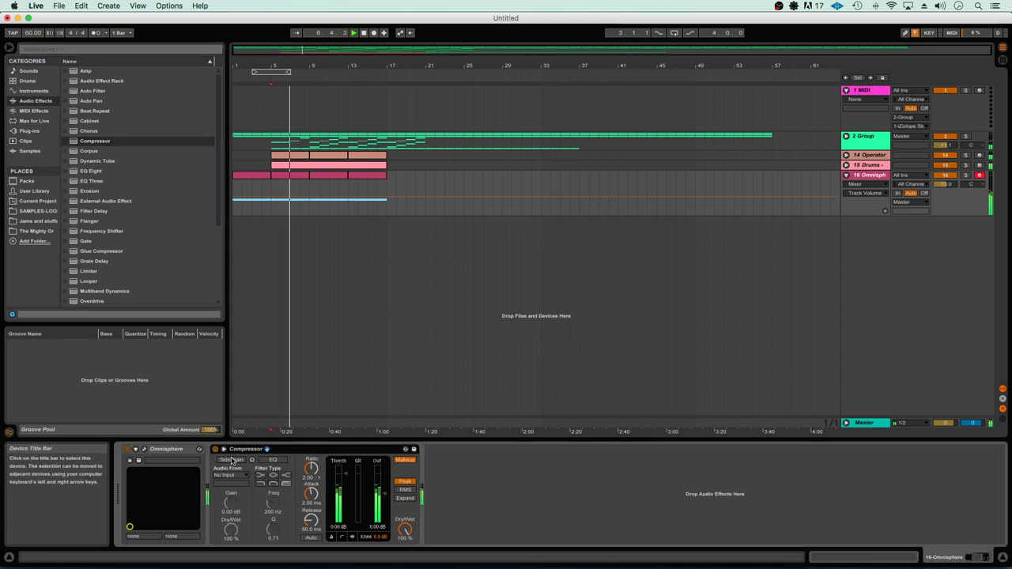
left_click(232, 461)
left_click(229, 475)
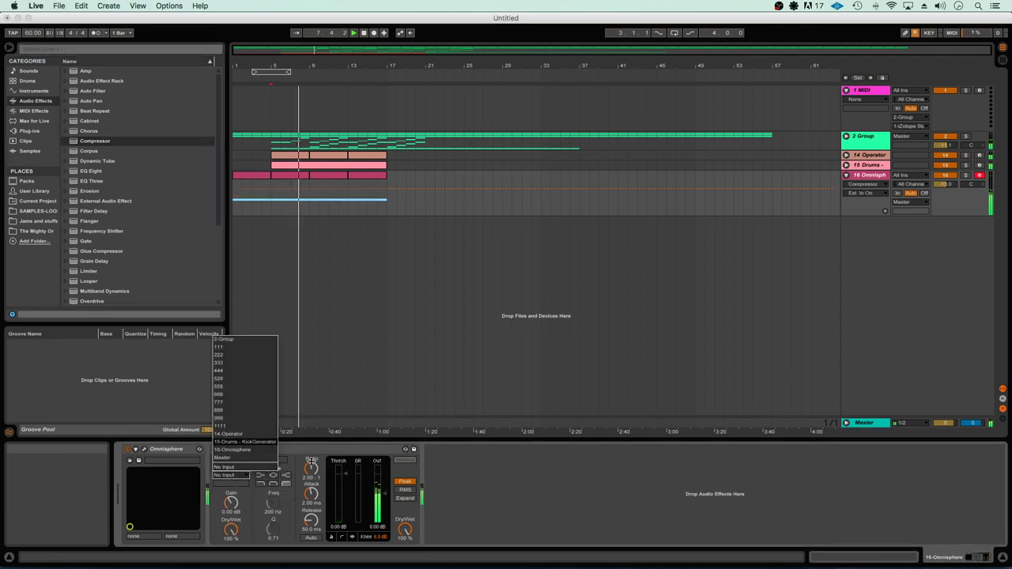
left_click(238, 442)
Step: Enable the Compressor's sidechain EQ, set its frequency to 222 Hz, and set the threshold to -22.2 dB
left_click(273, 460)
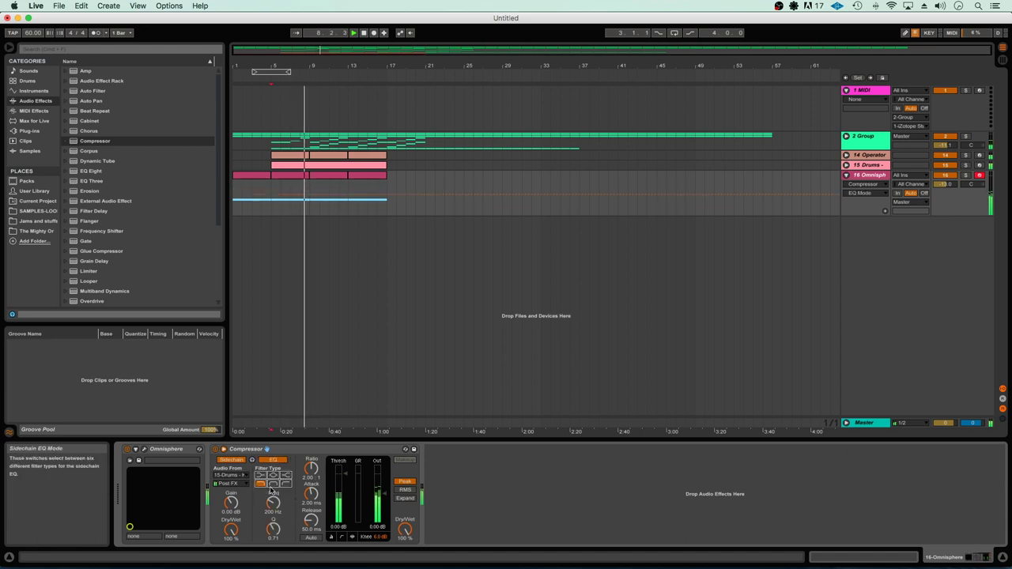
left_click(274, 506)
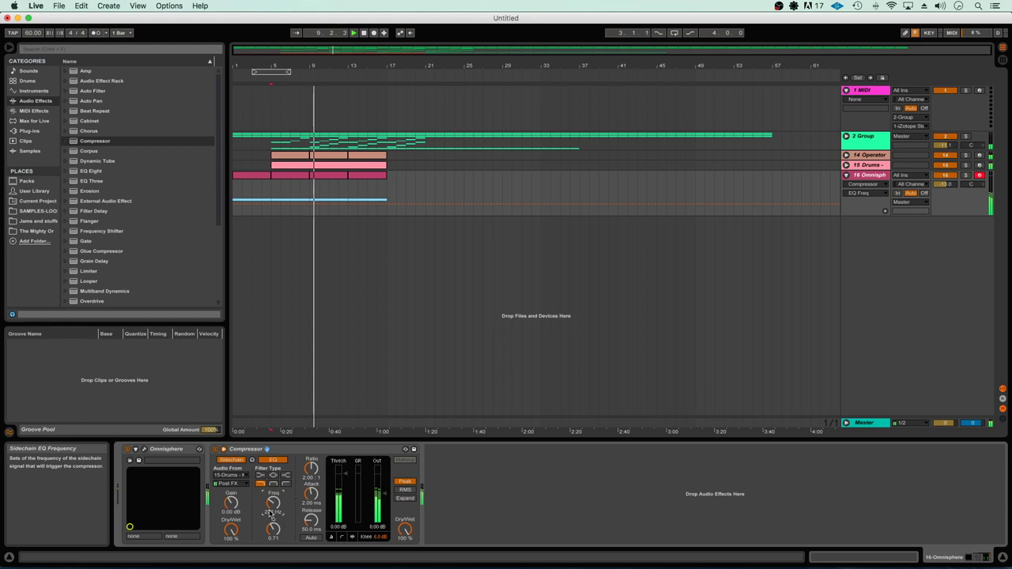
left_click_drag(345, 475, 346, 505)
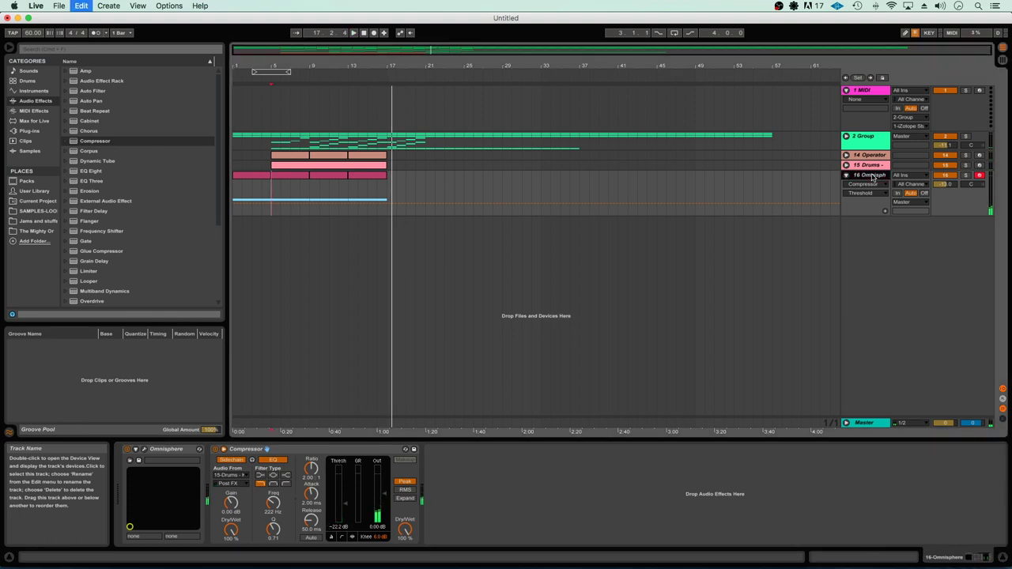
Step: Duplicate the Omnisphere track and delete all the clips on the copy
key("super+d")
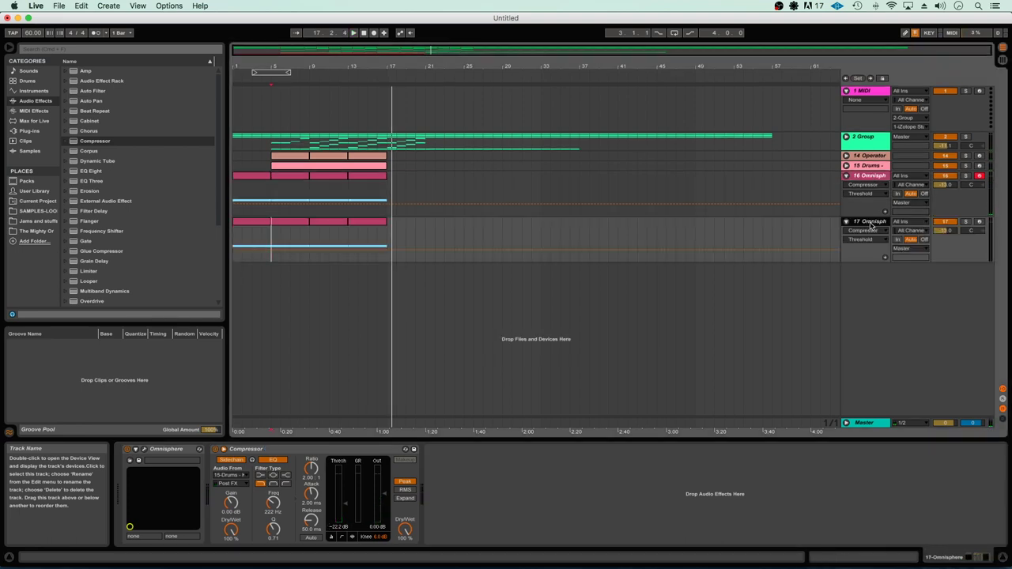
left_click(373, 228)
left_click(332, 229)
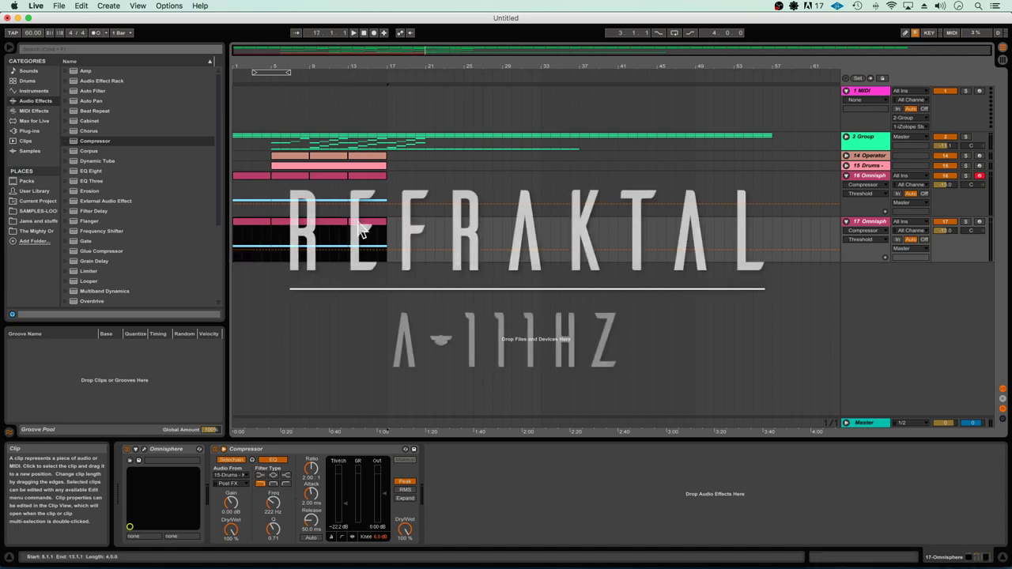
key("Delete")
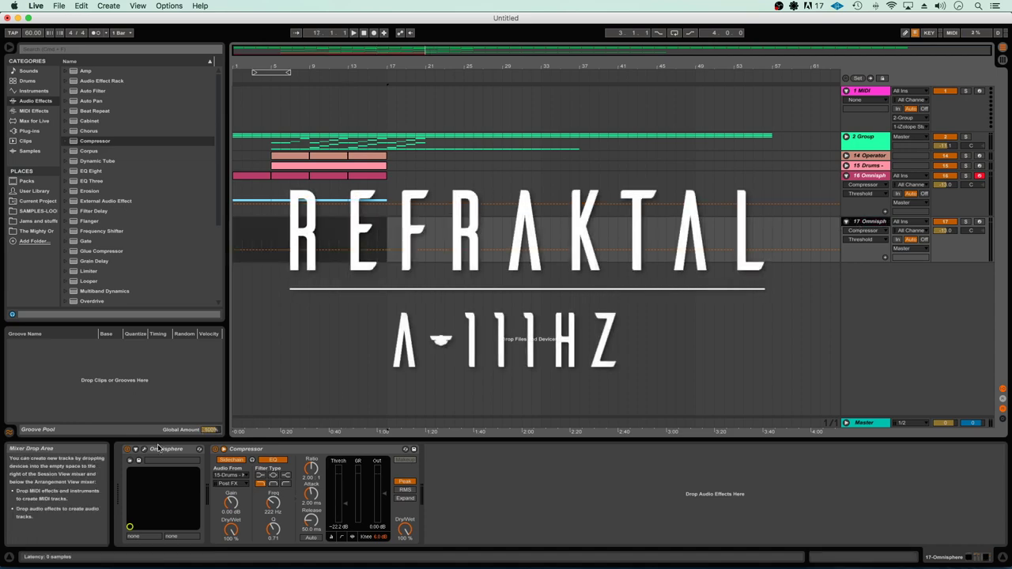